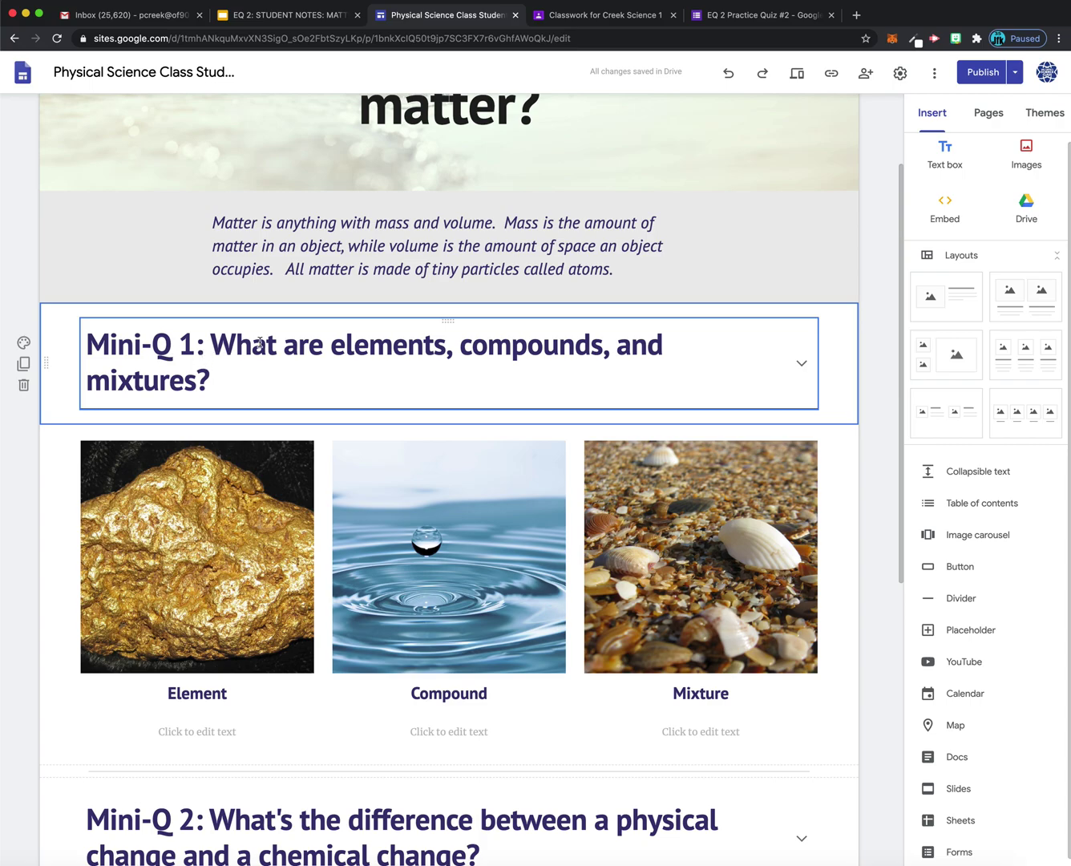
# Expand the Mini-Q 1 answer and highlight the heading's key terms elements, compounds and mixtures in turn.
pyautogui.click(801, 364)
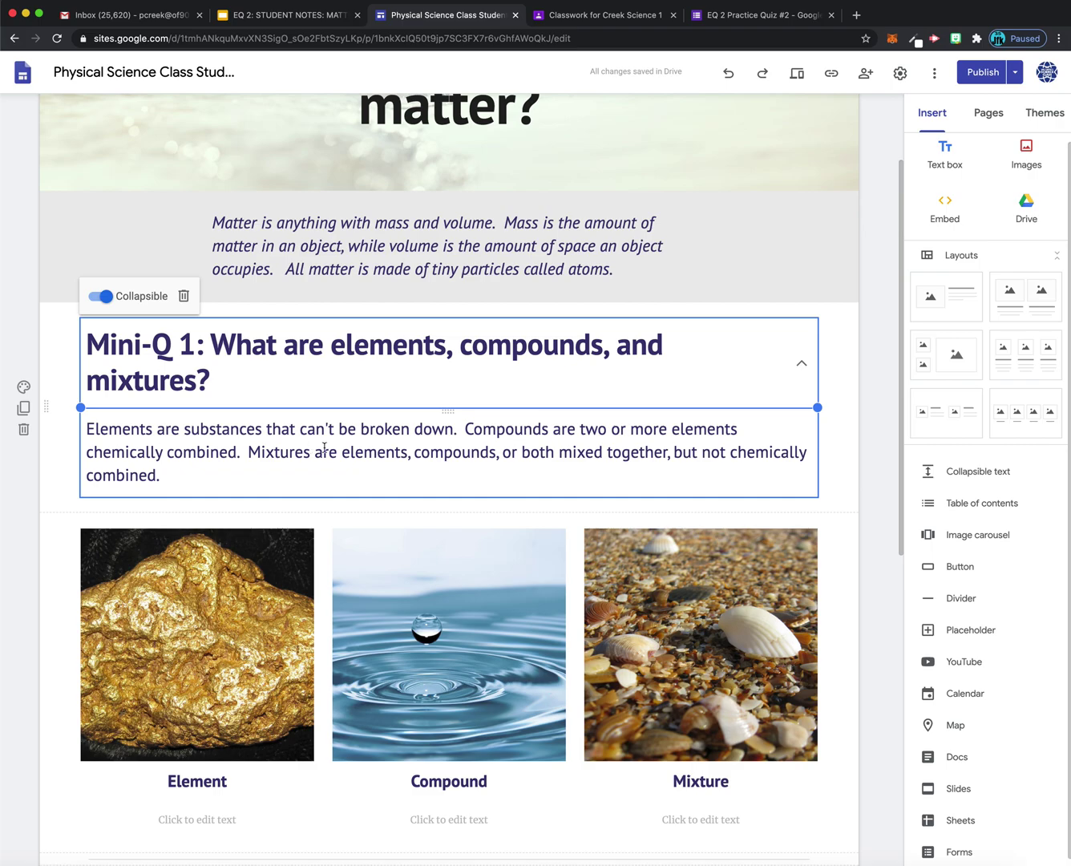
pyautogui.scroll(-1, 292, 528)
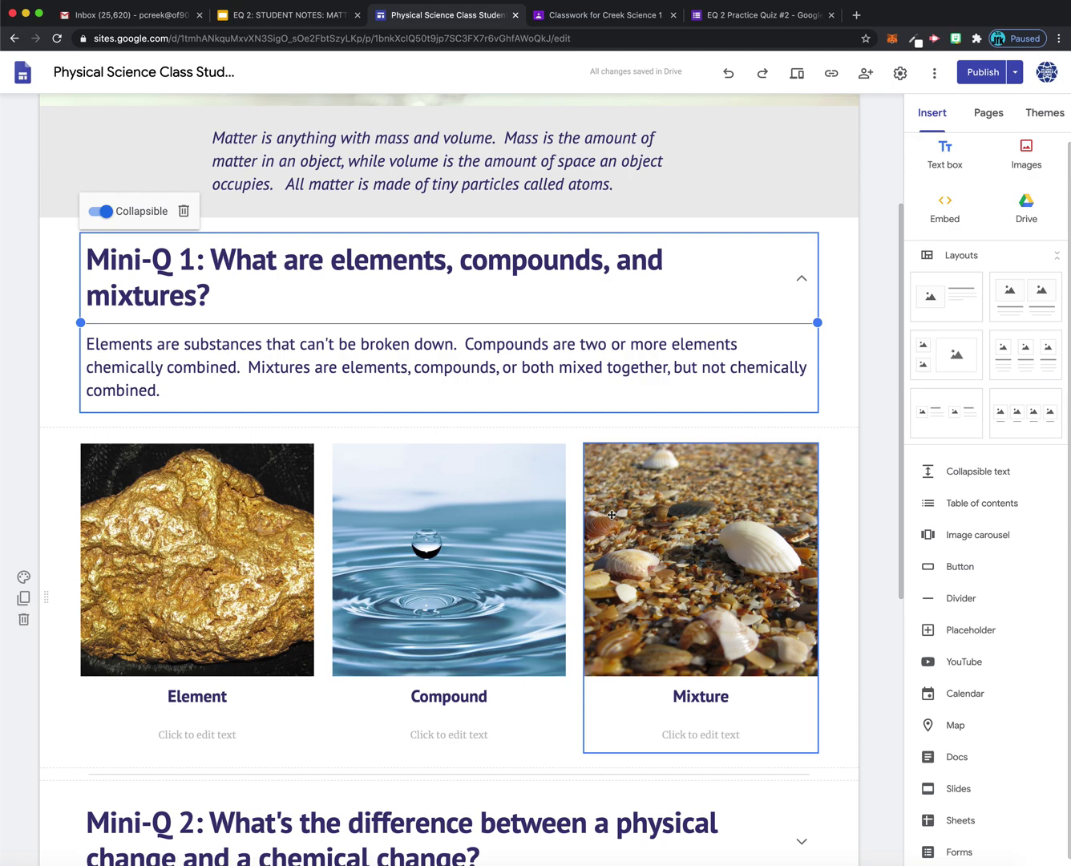
pyautogui.moveTo(446, 261); pyautogui.dragTo(346, 261)
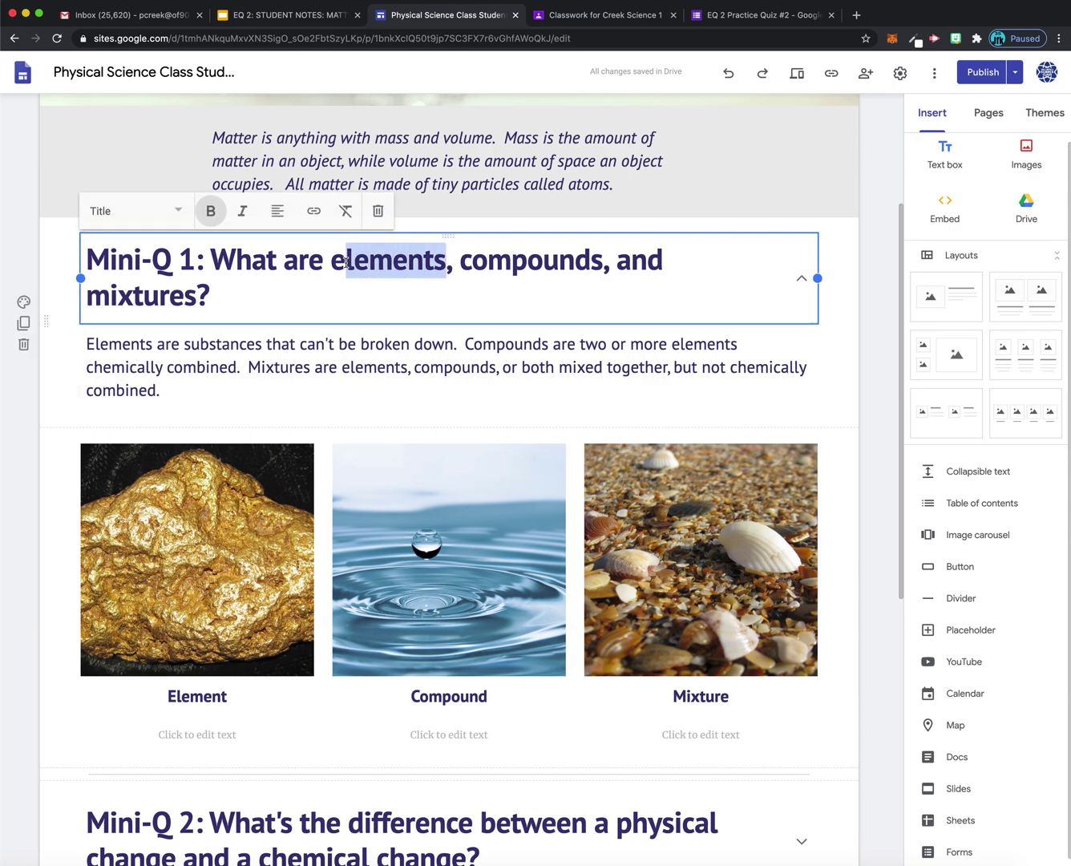
pyautogui.moveTo(603, 261); pyautogui.dragTo(463, 262)
pyautogui.moveTo(200, 296); pyautogui.dragTo(86, 297)
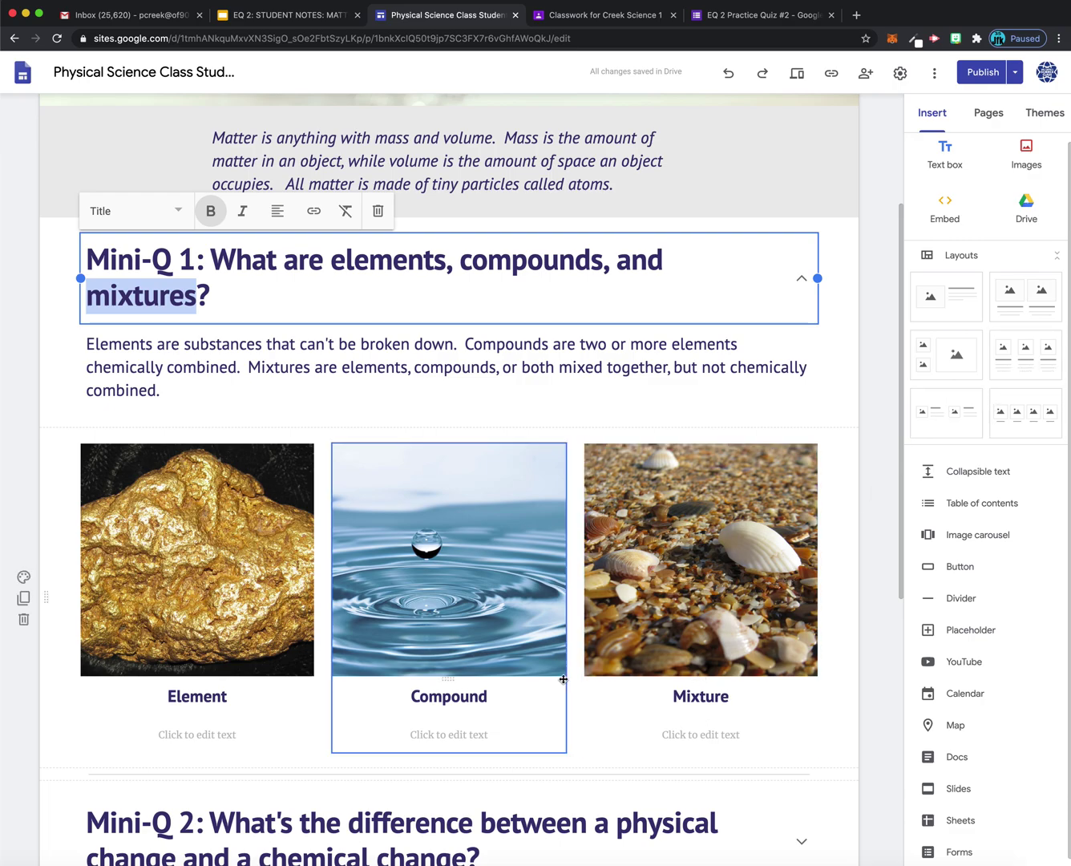
# Replace the "Element" caption under the gold image with "Gold is an element.".
pyautogui.click(185, 700)
pyautogui.click(215, 610)
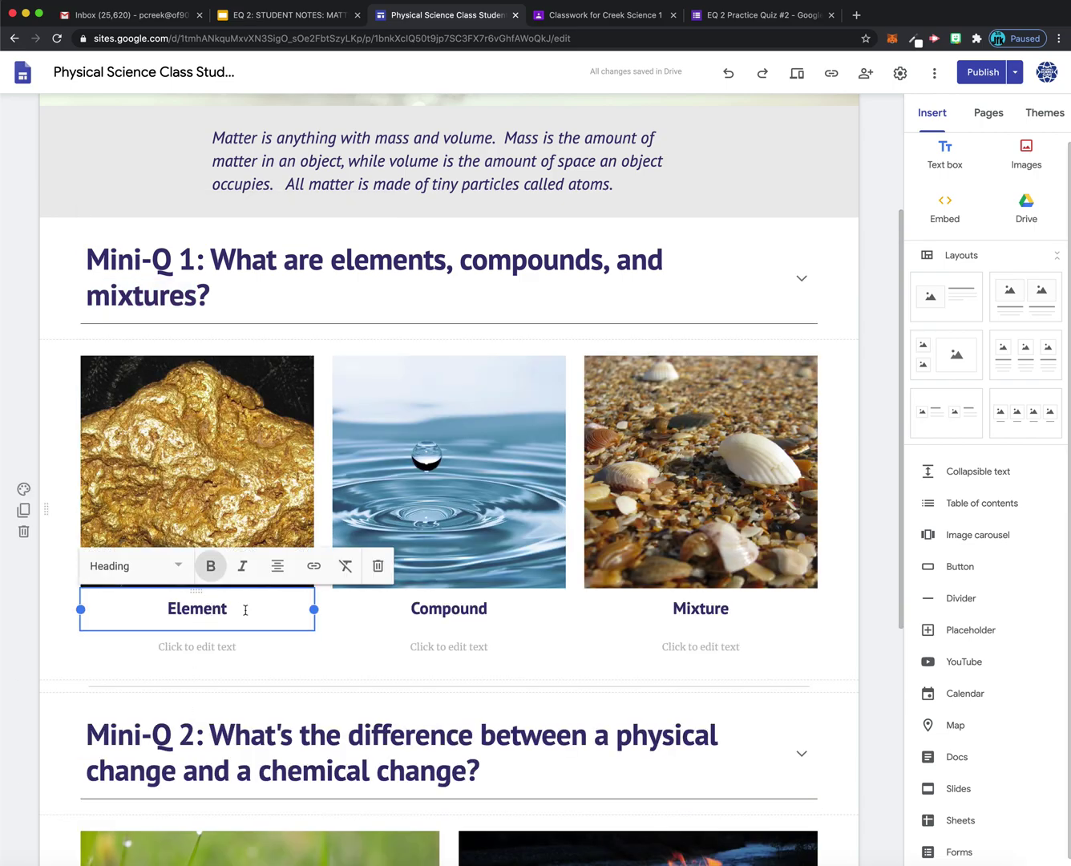
pyautogui.click(433, 609)
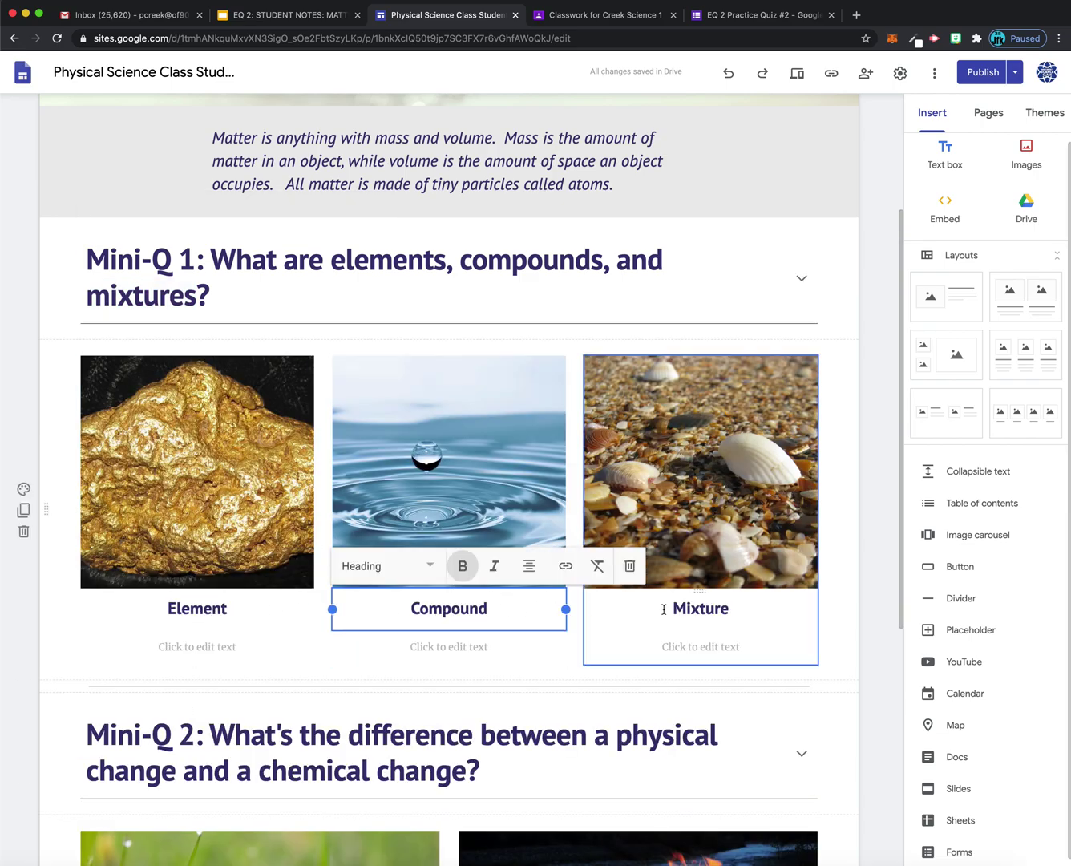
pyautogui.click(704, 608)
pyautogui.moveTo(234, 602); pyautogui.dragTo(141, 610)
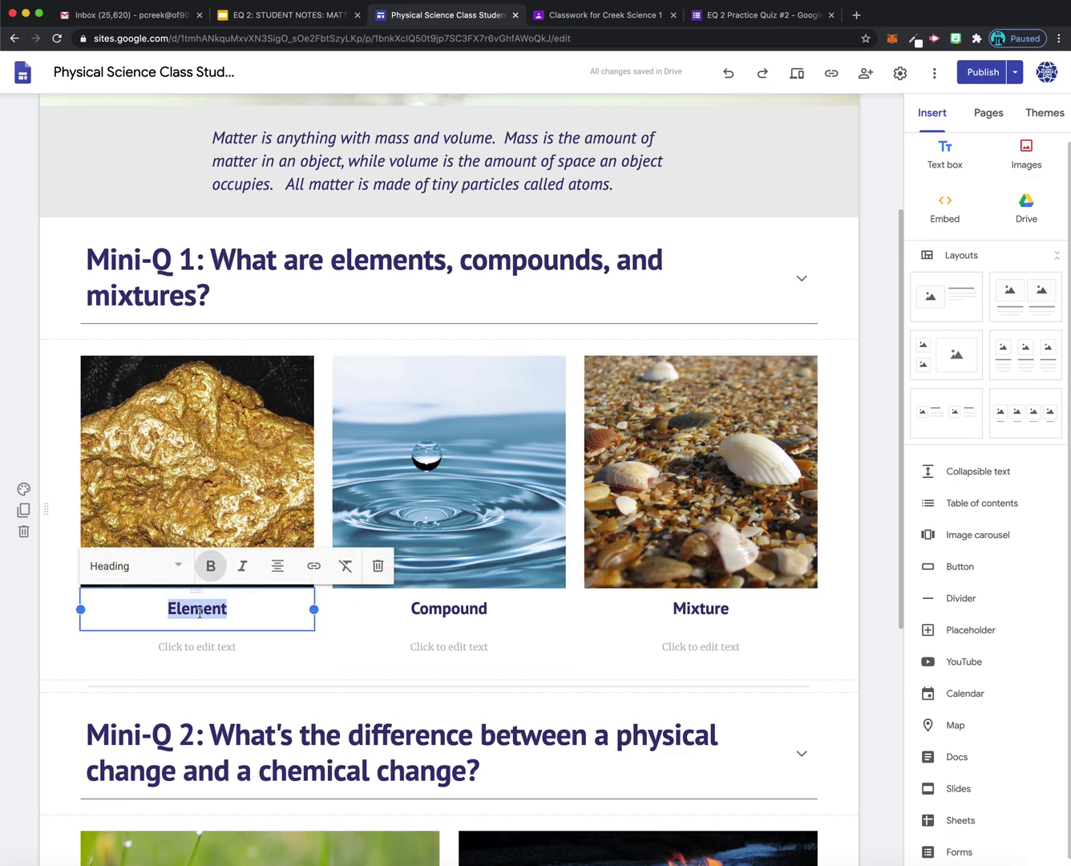
pyautogui.write('Gold is an element.')
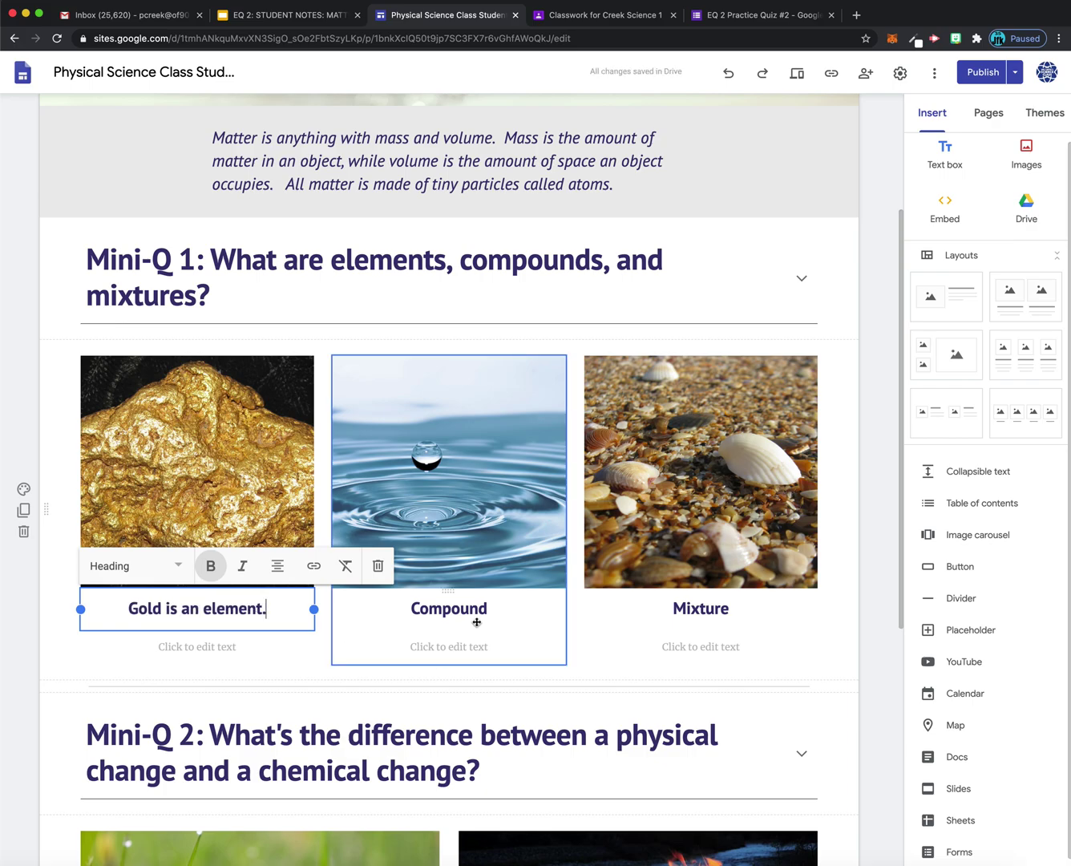
# Replace the "Compound" caption under the water image with "Water is a compound.".
pyautogui.click(500, 609)
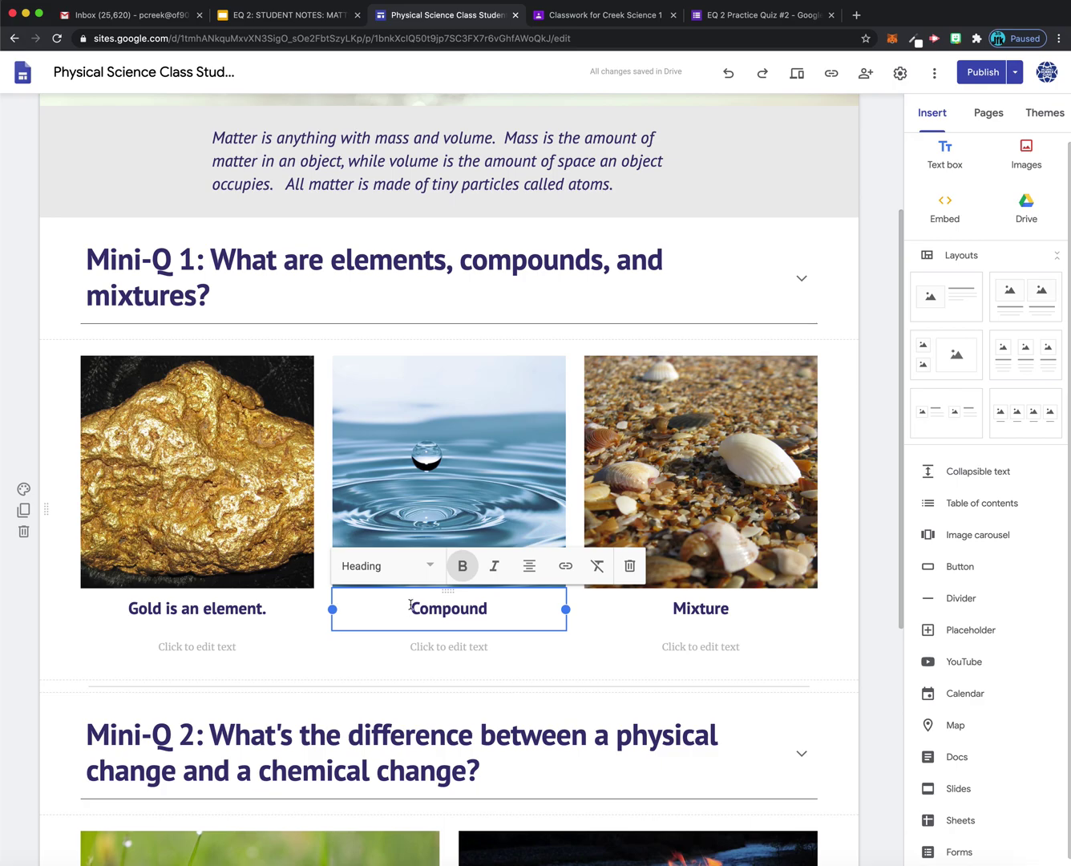
pyautogui.moveTo(494, 609); pyautogui.dragTo(405, 609)
pyautogui.write('Water is a ')
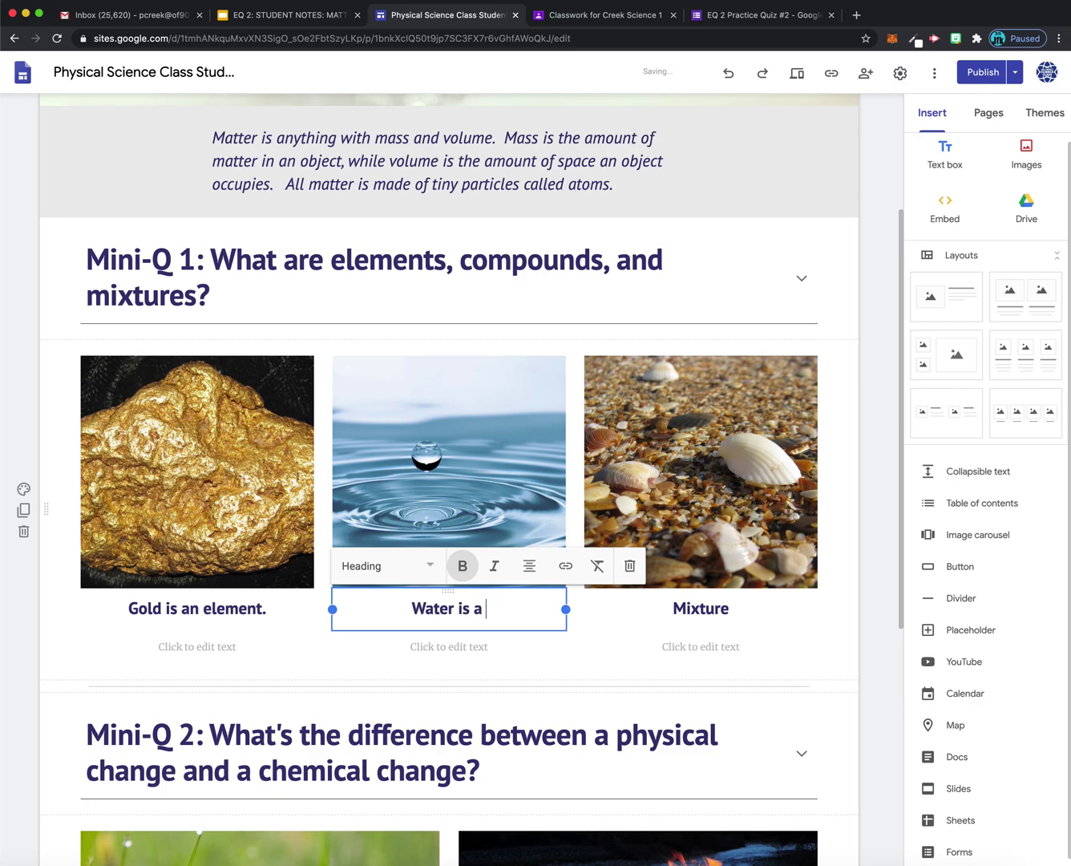
pyautogui.write('compound.')
# Replace the "Mixture" caption under the seashell image with "Sand is a mixture." and deselect it.
pyautogui.click(706, 607)
pyautogui.moveTo(730, 608); pyautogui.dragTo(648, 607)
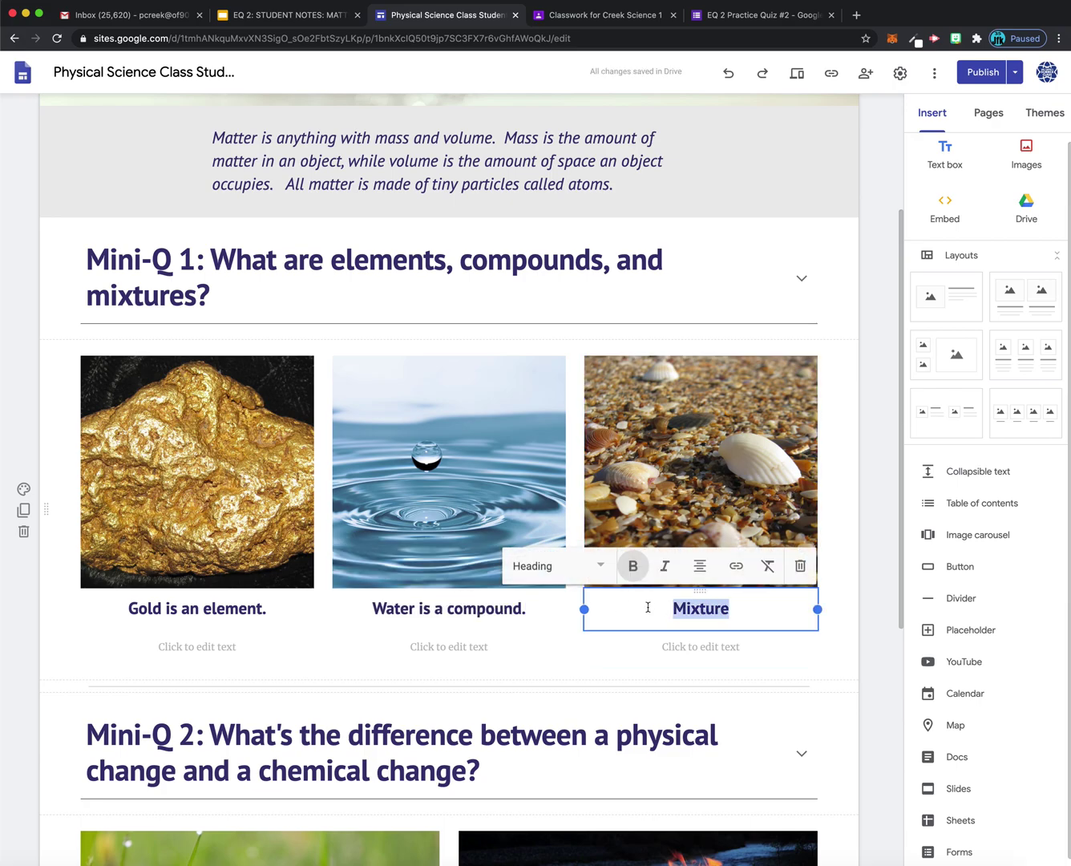
pyautogui.write('Sand is a m')
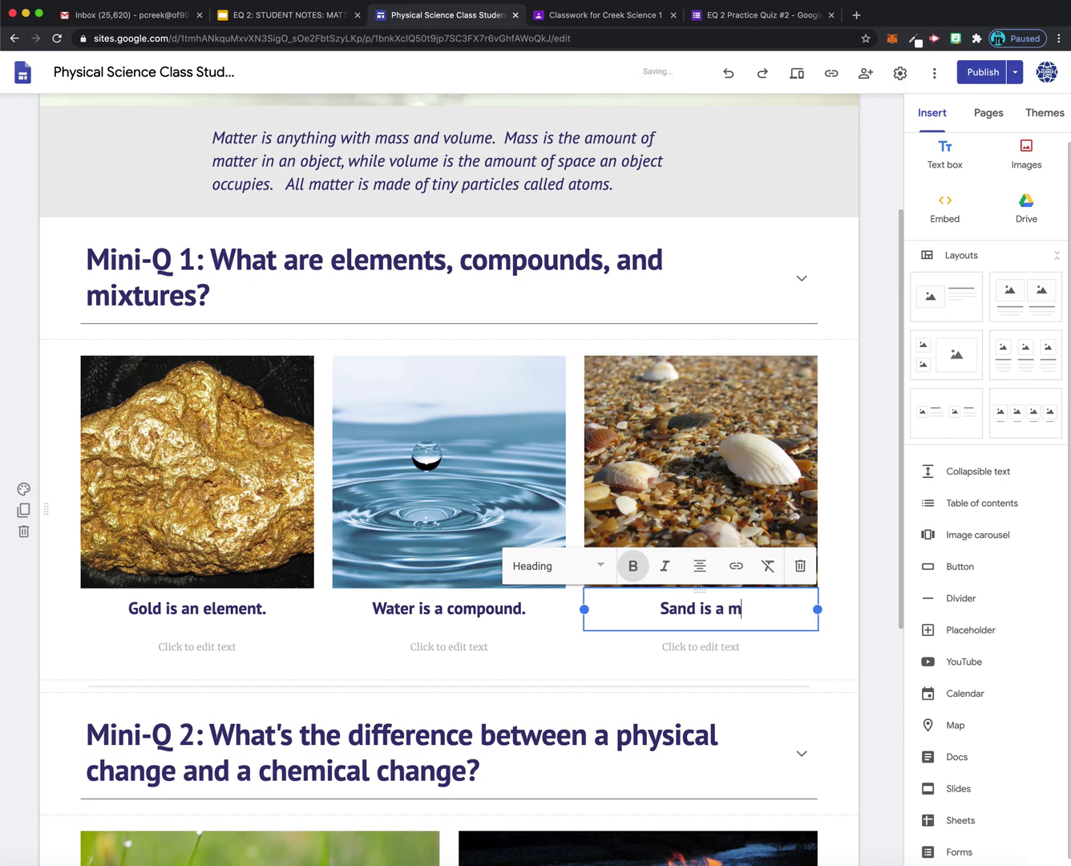
pyautogui.write('ixture.')
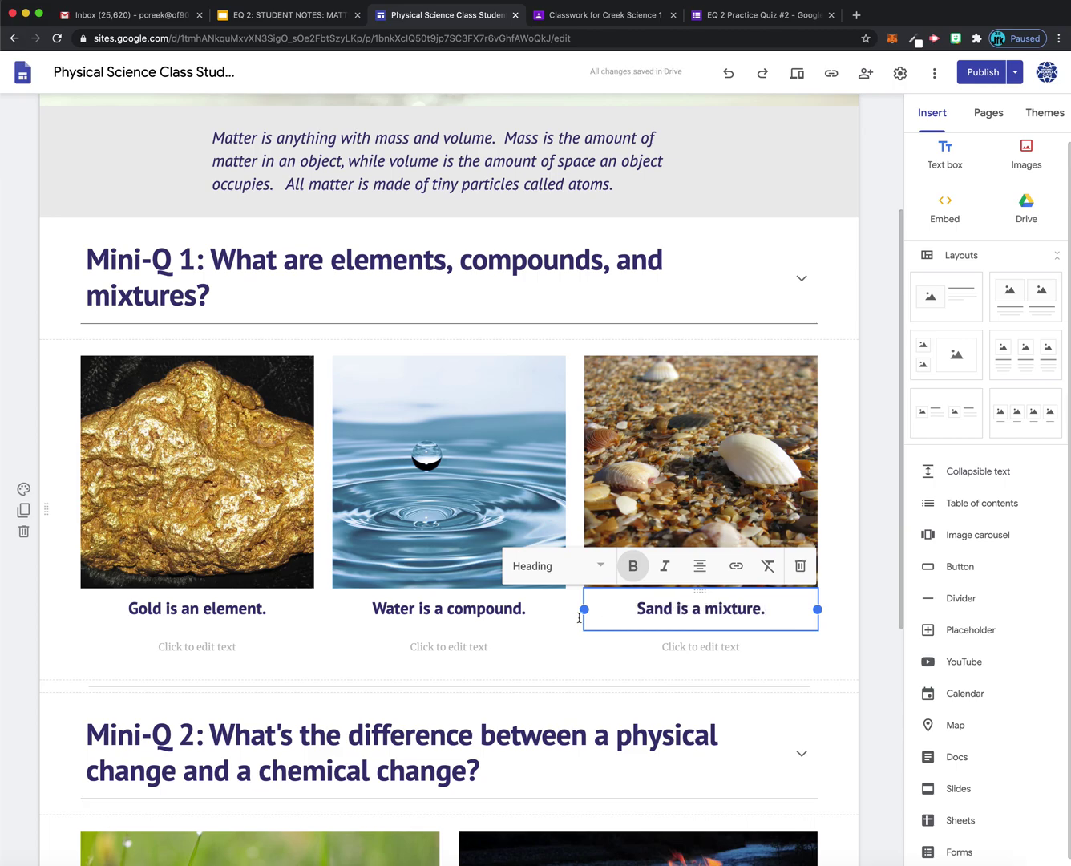
pyautogui.click(866, 371)
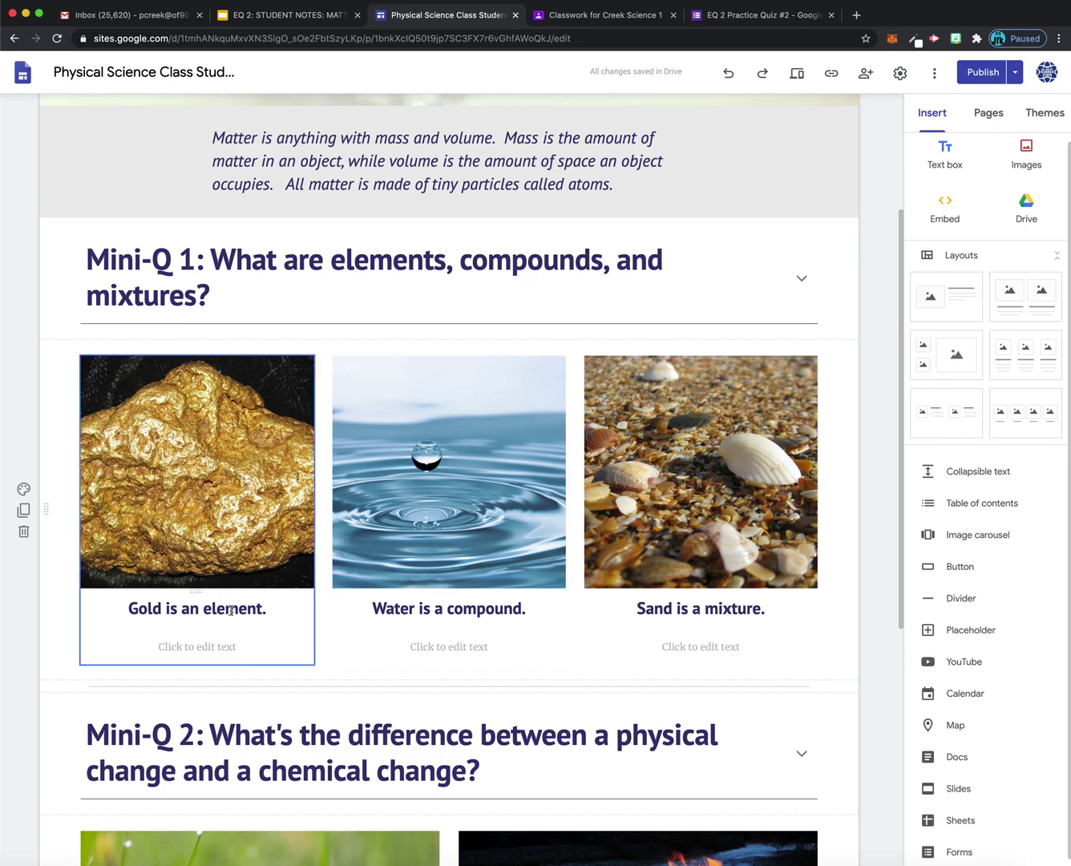
# Expand the Mini-Q 1 answer and review its definitions alongside the three captioned images.
pyautogui.scroll(3, 358, 558)
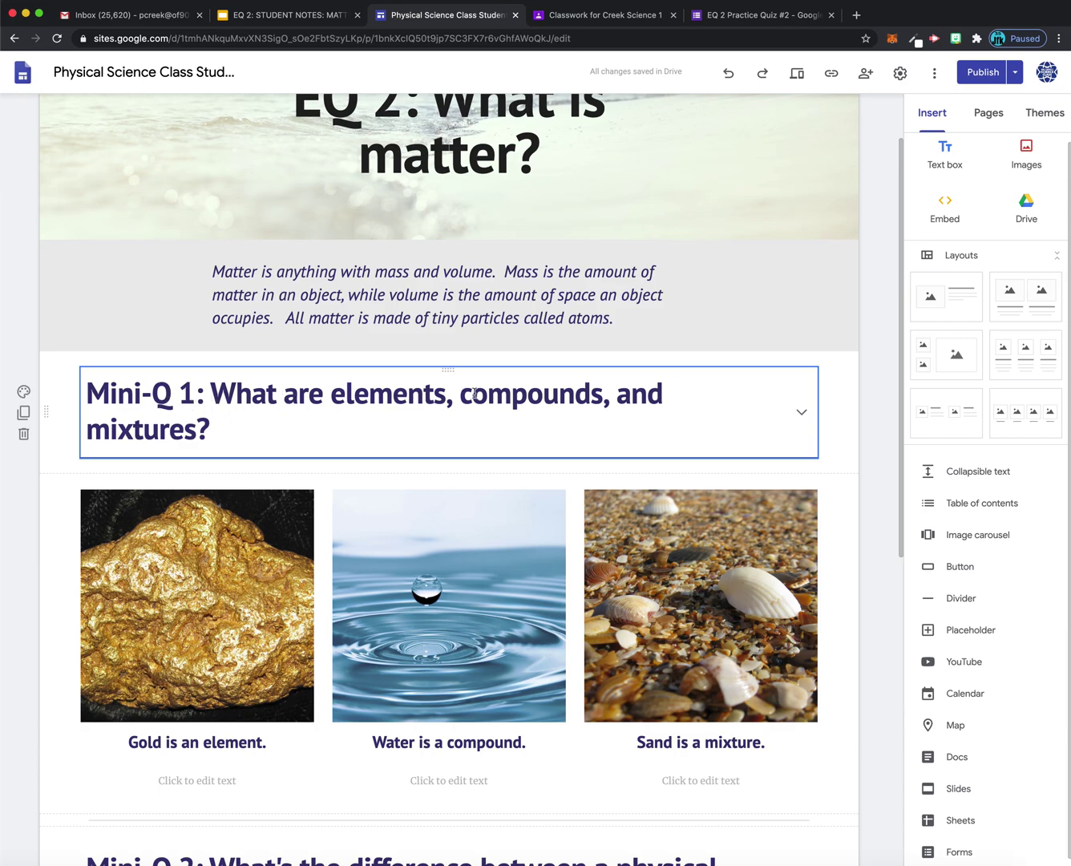
pyautogui.click(801, 412)
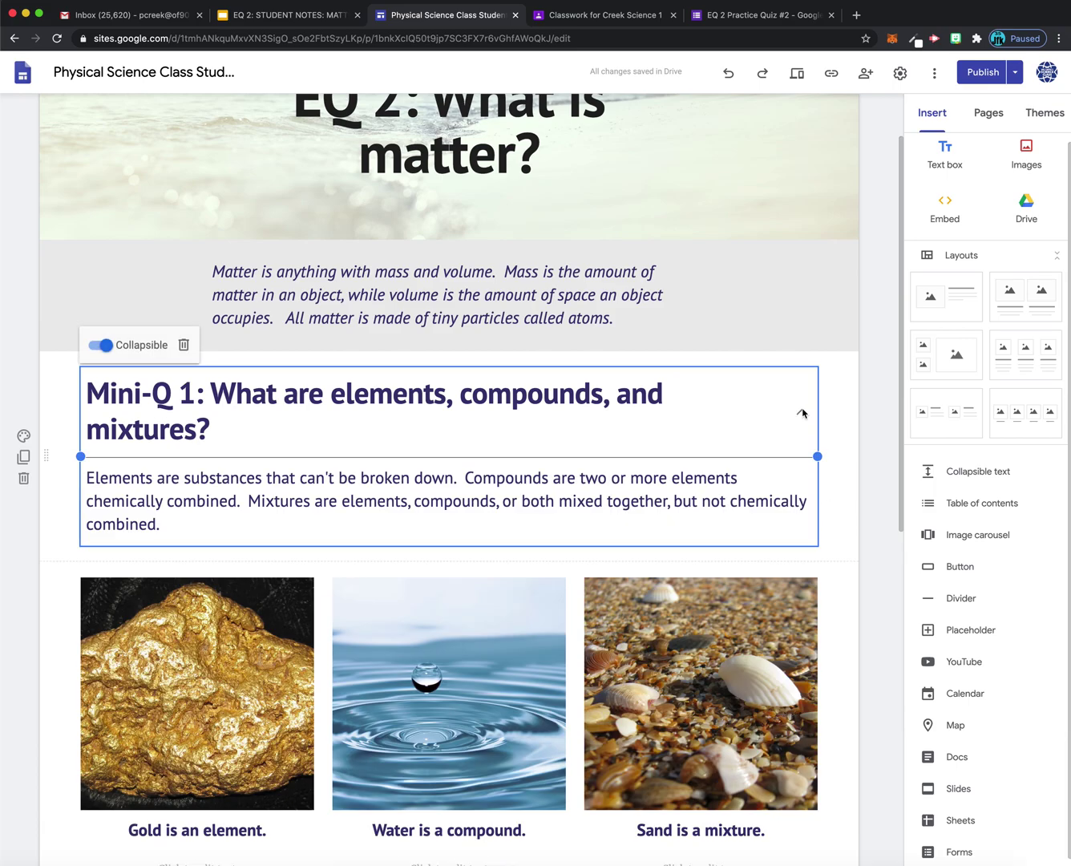
pyautogui.scroll(-1, 286, 489)
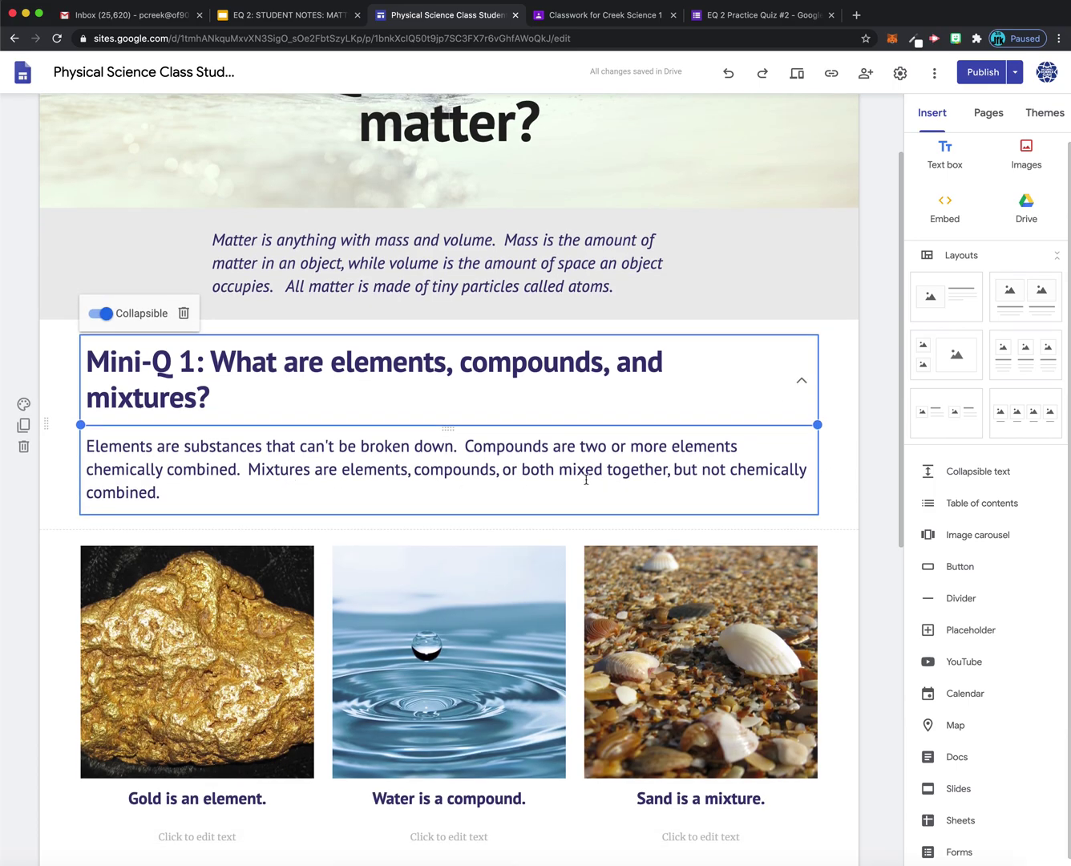
pyautogui.scroll(-1, 663, 487)
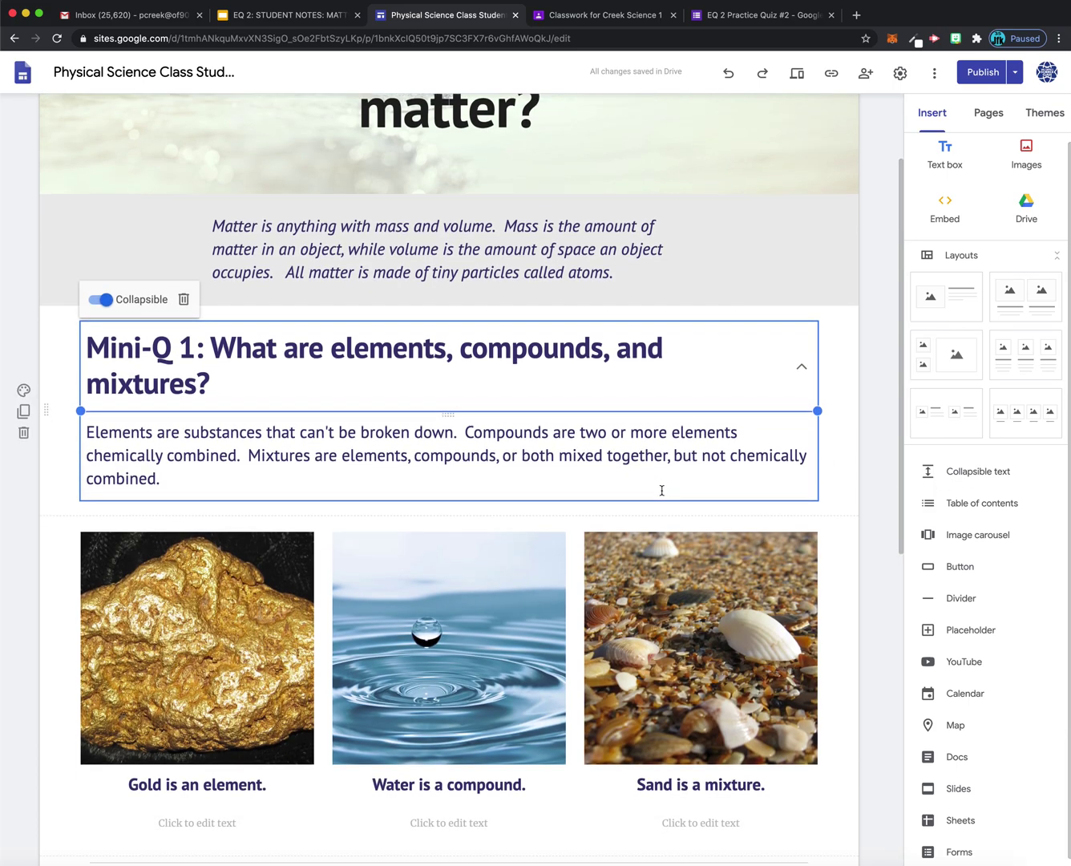
pyautogui.scroll(-1, 661, 491)
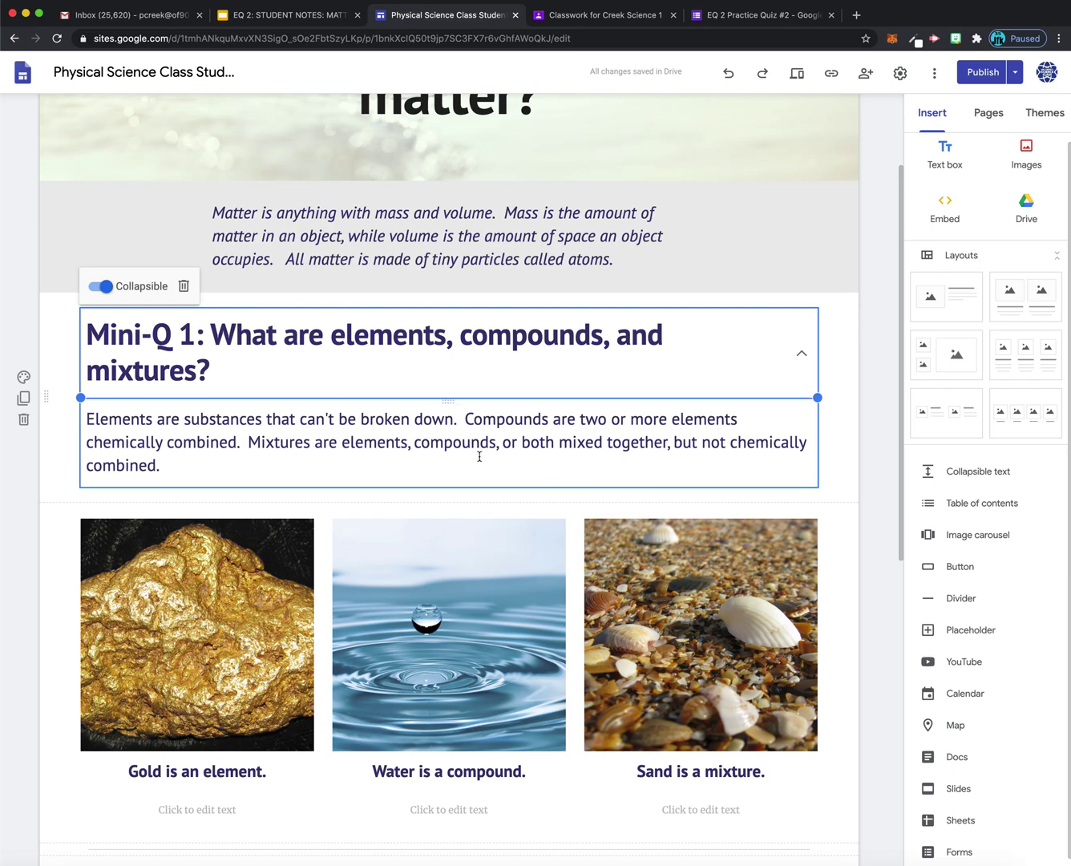
pyautogui.scroll(-5, 479, 455)
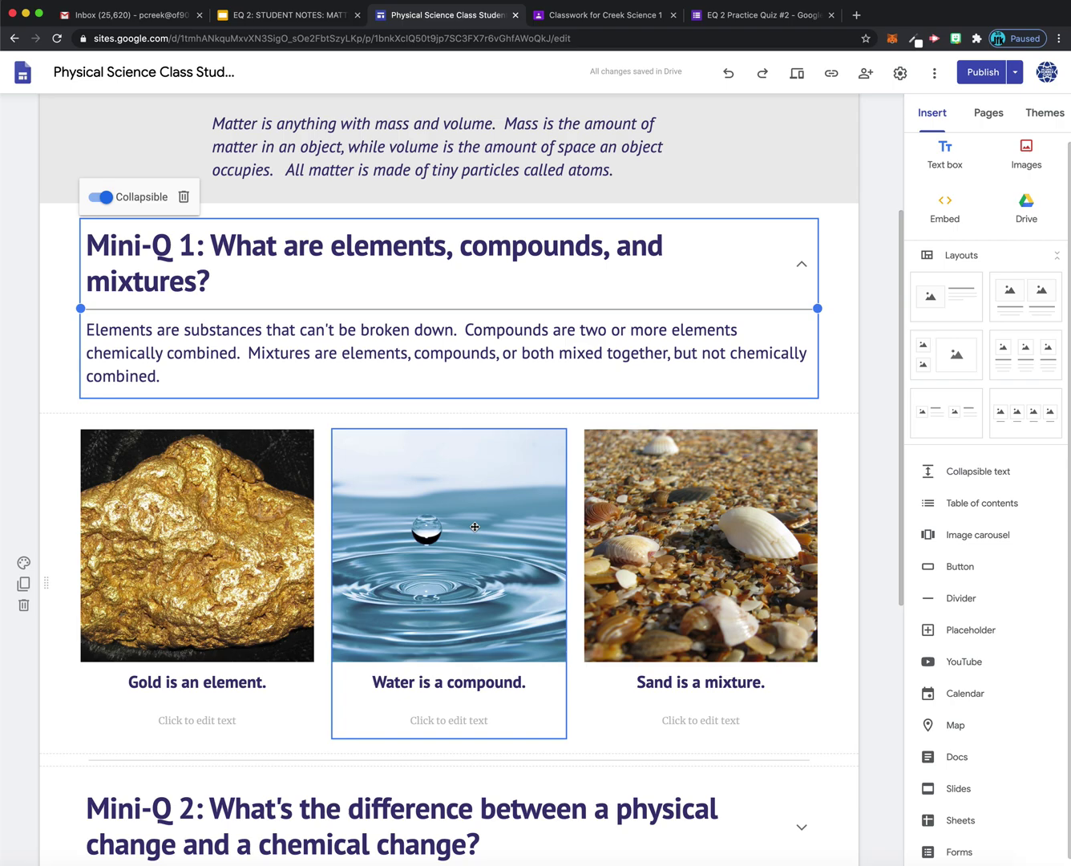
pyautogui.scroll(-5, 470, 528)
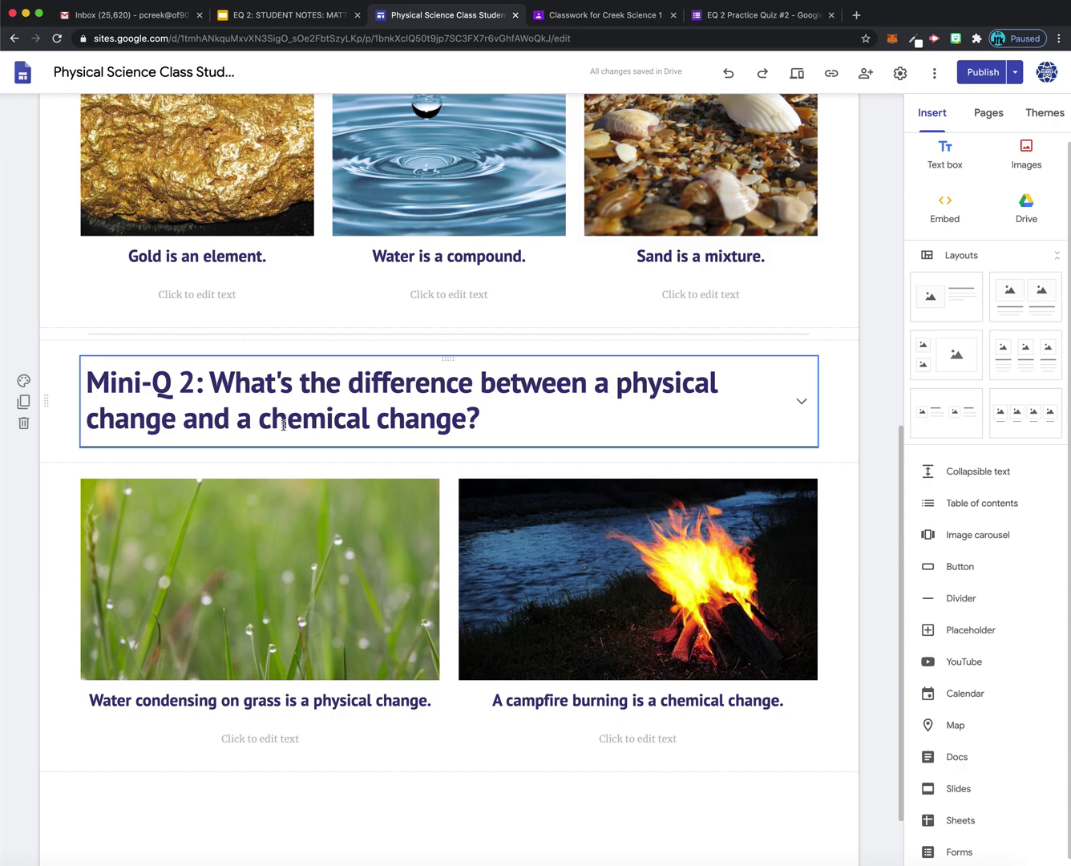
# Expand the Mini-Q 2 block and highlight the terms physical change and chemical change in its heading.
pyautogui.click(802, 402)
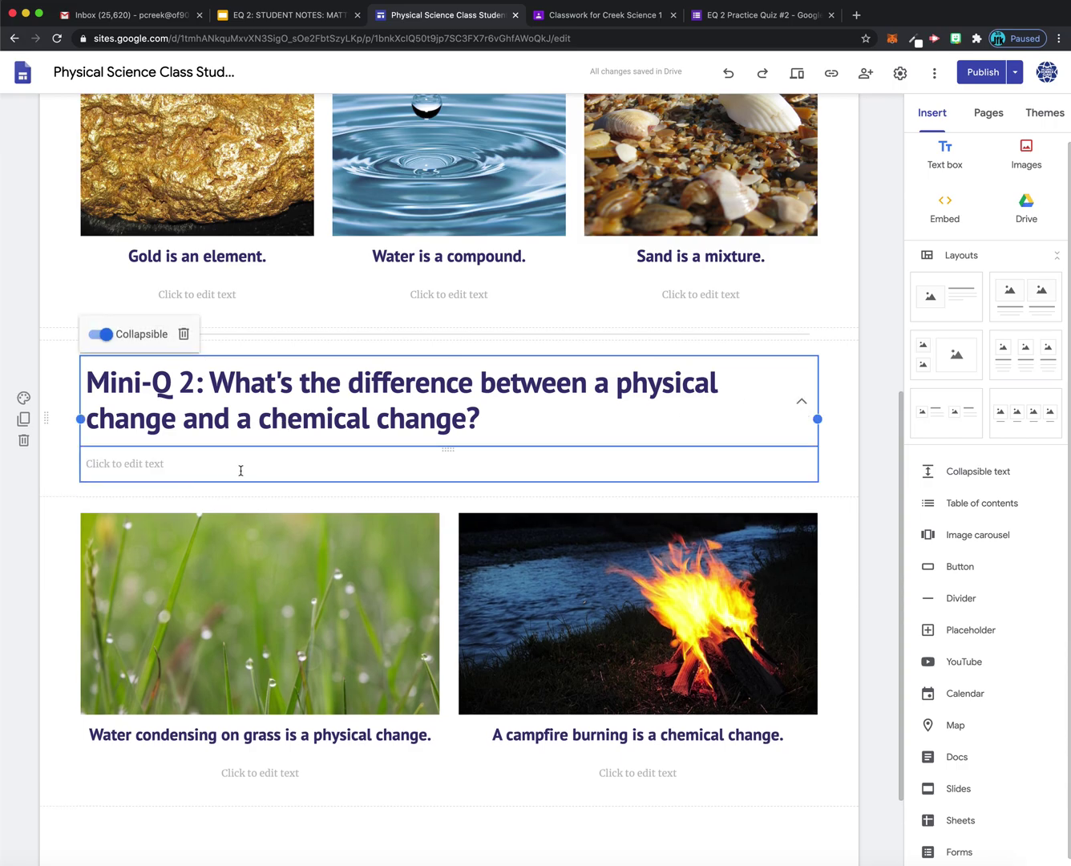
pyautogui.scroll(-2, 241, 472)
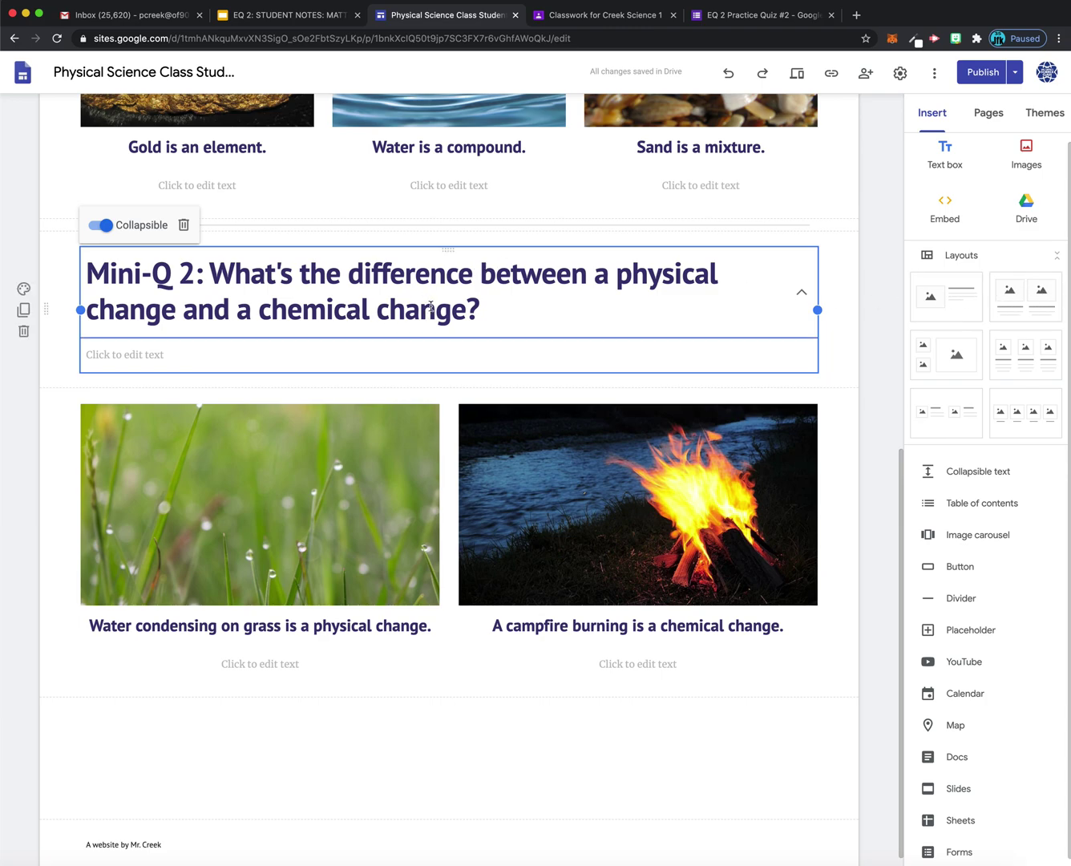
pyautogui.moveTo(177, 310); pyautogui.dragTo(612, 282)
pyautogui.moveTo(468, 310); pyautogui.dragTo(259, 313)
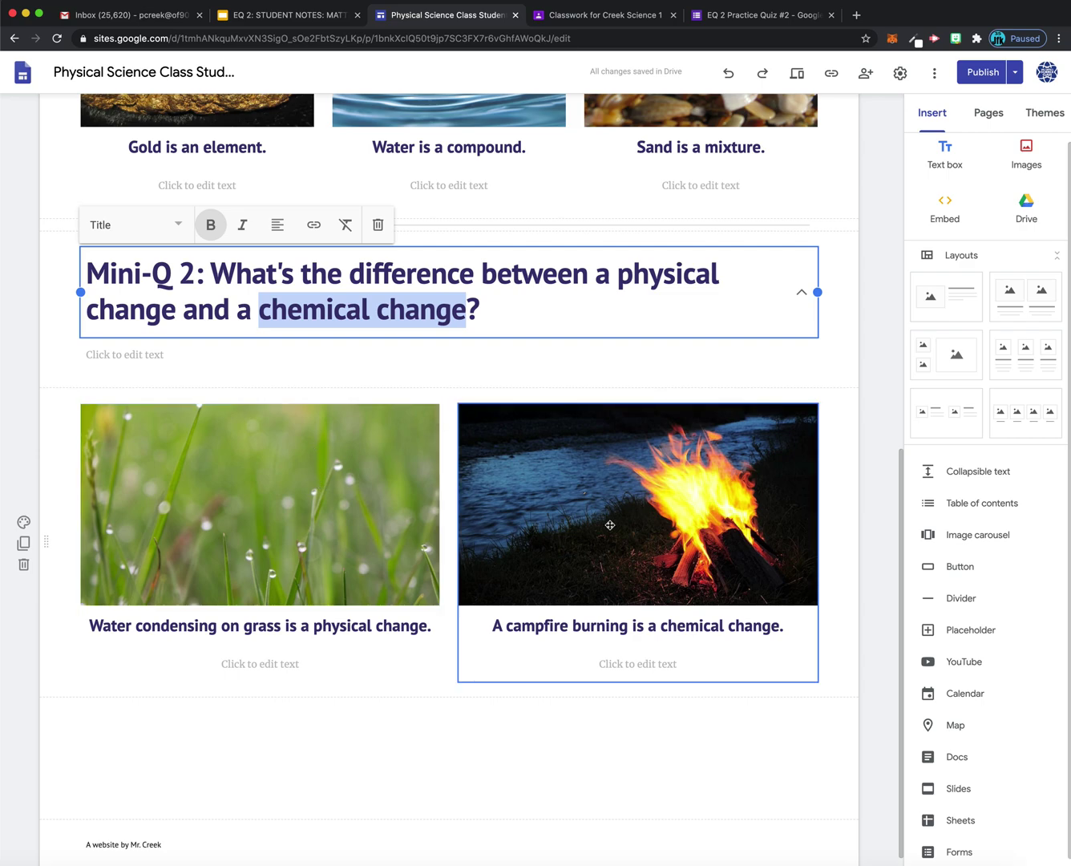
# Delete the section with the grass and campfire images and the Mini-Q 2 collapsible text section.
pyautogui.click(24, 564)
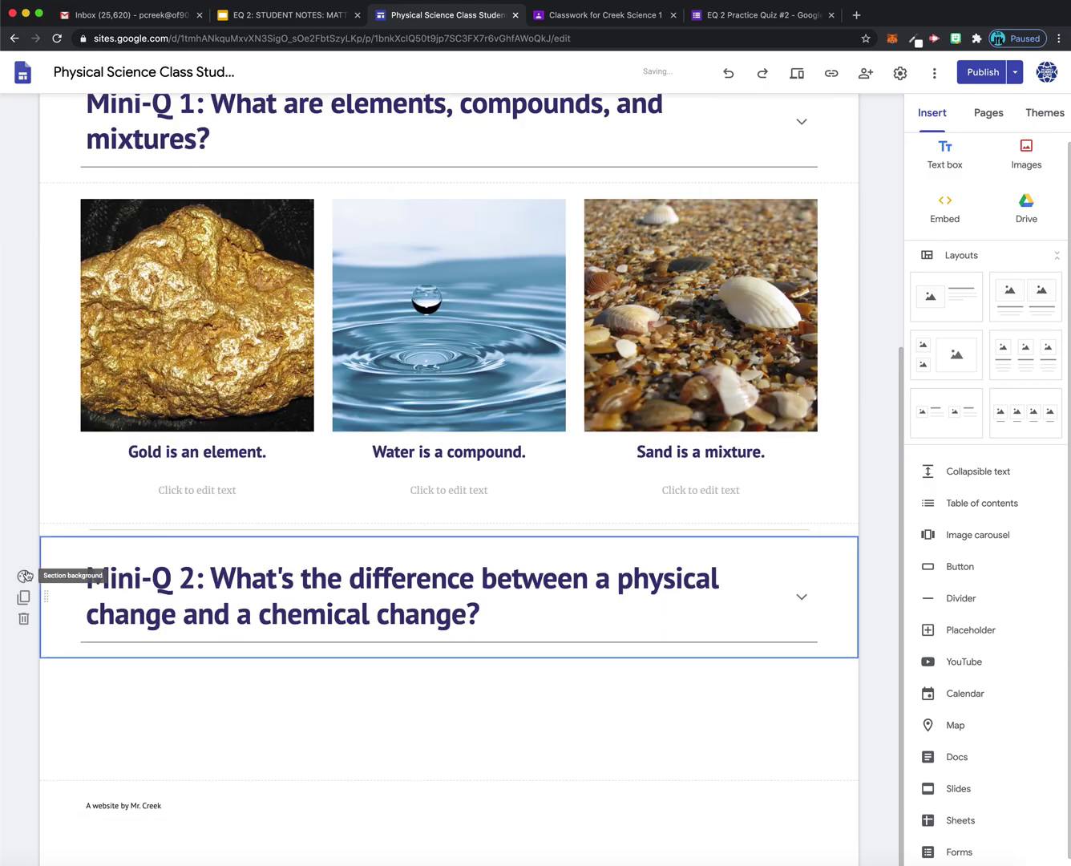
pyautogui.click(23, 620)
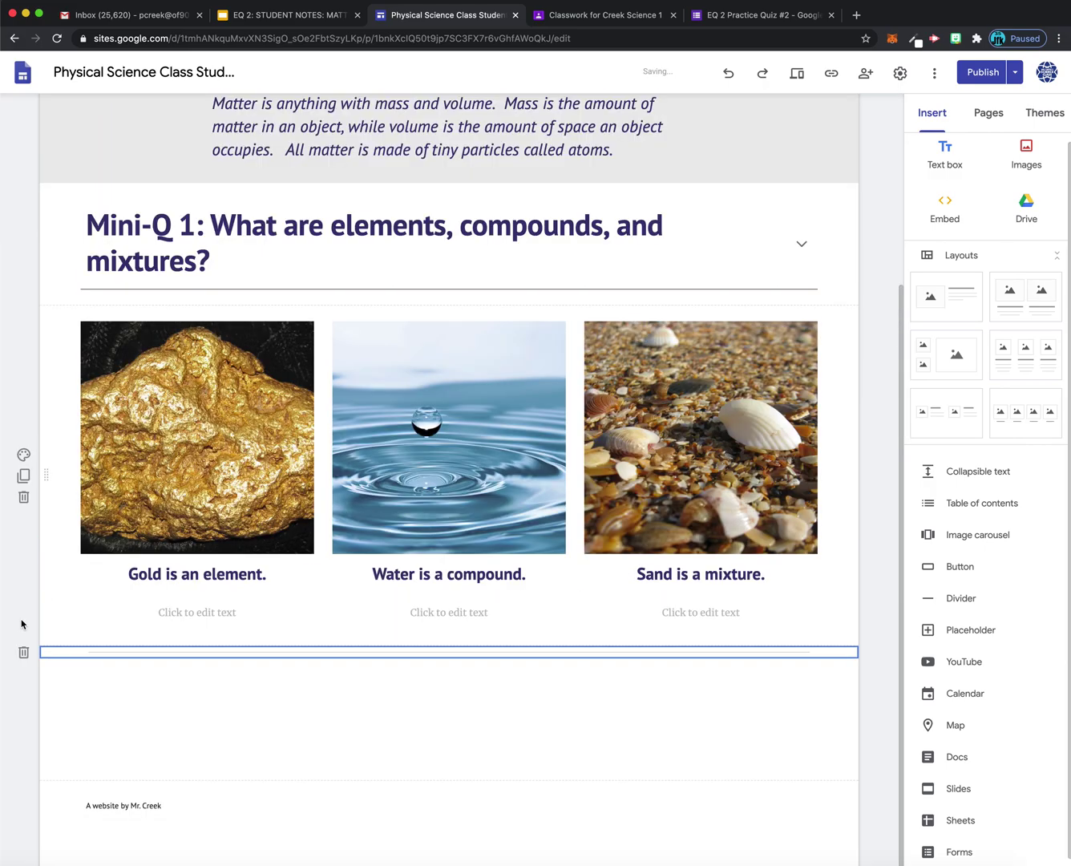
# Insert a divider at the end of the page content, and delete the duplicate divider section.
pyautogui.scroll(4, 441, 741)
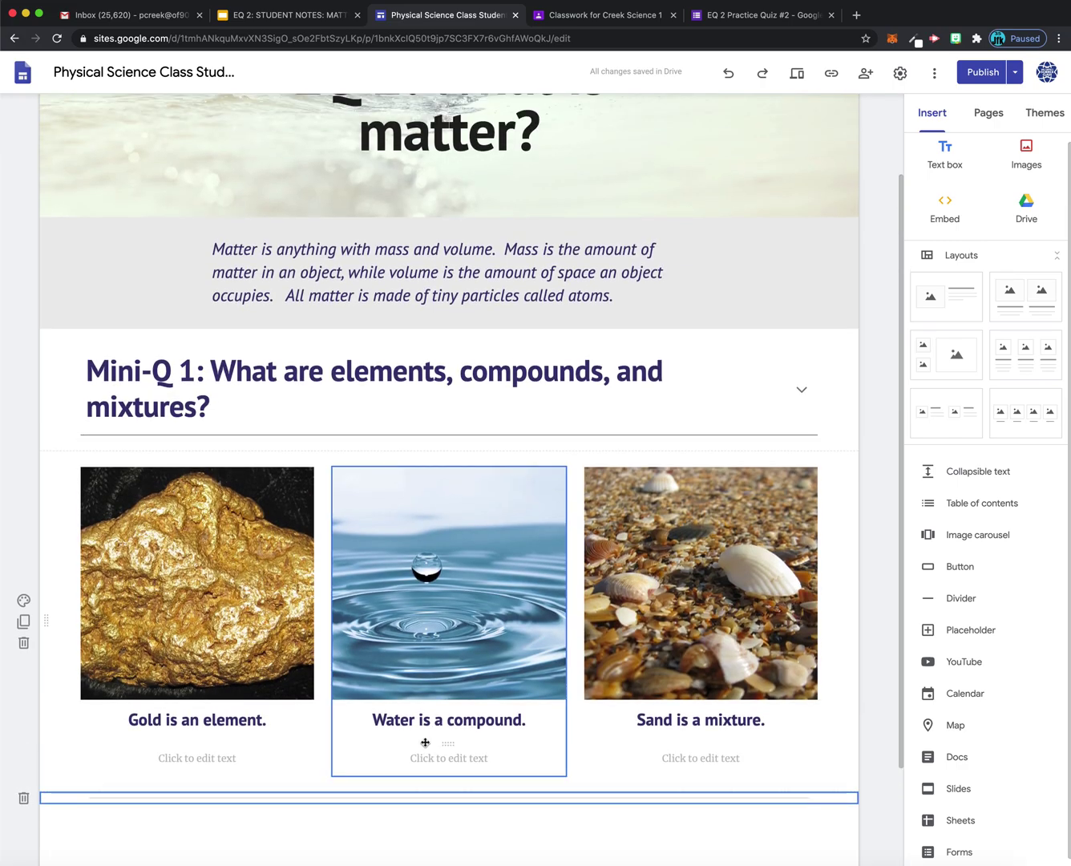
pyautogui.scroll(-4, 425, 743)
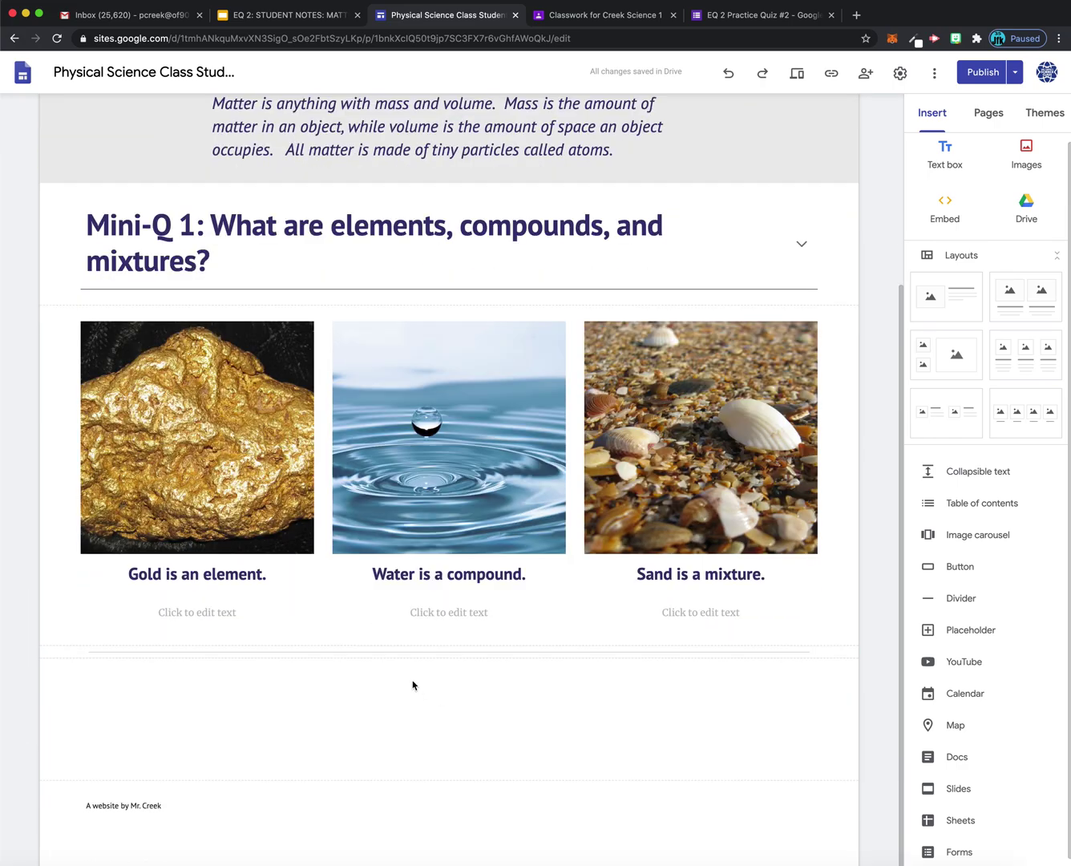
pyautogui.click(961, 598)
pyautogui.click(24, 655)
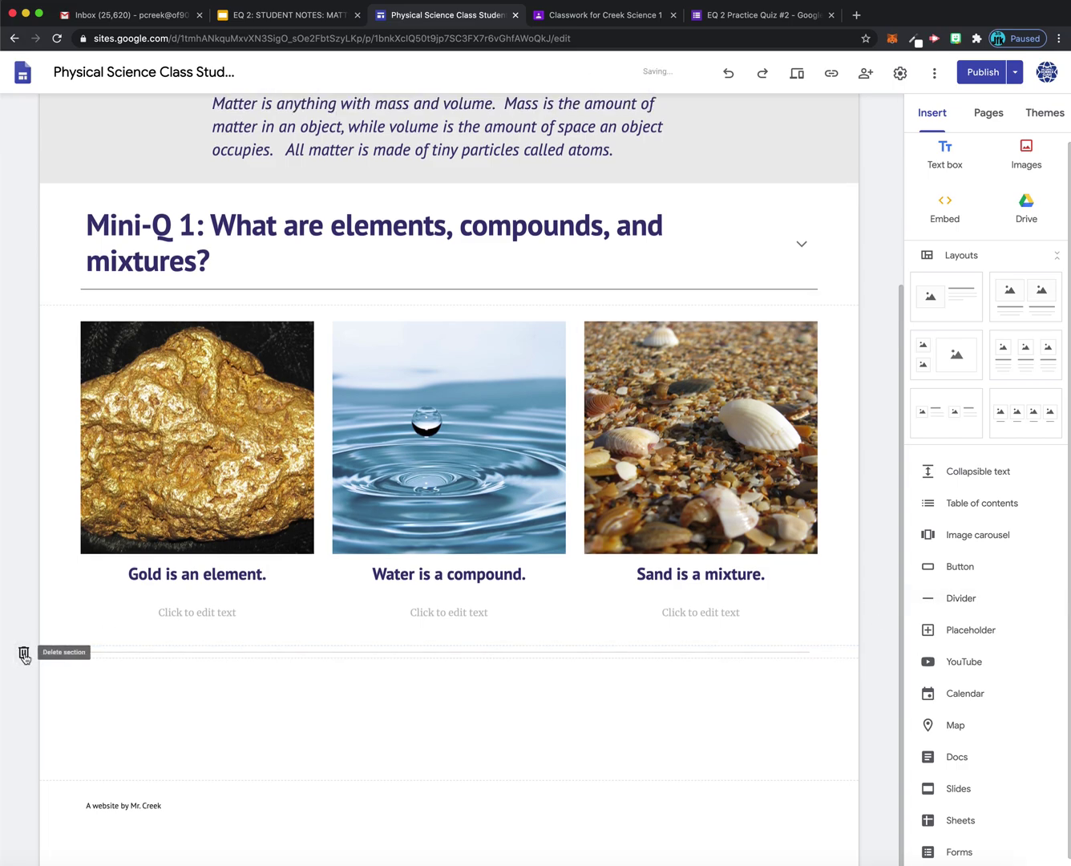
# Preview the EQ 2 page as visitors see it, and return to editing.
pyautogui.click(797, 73)
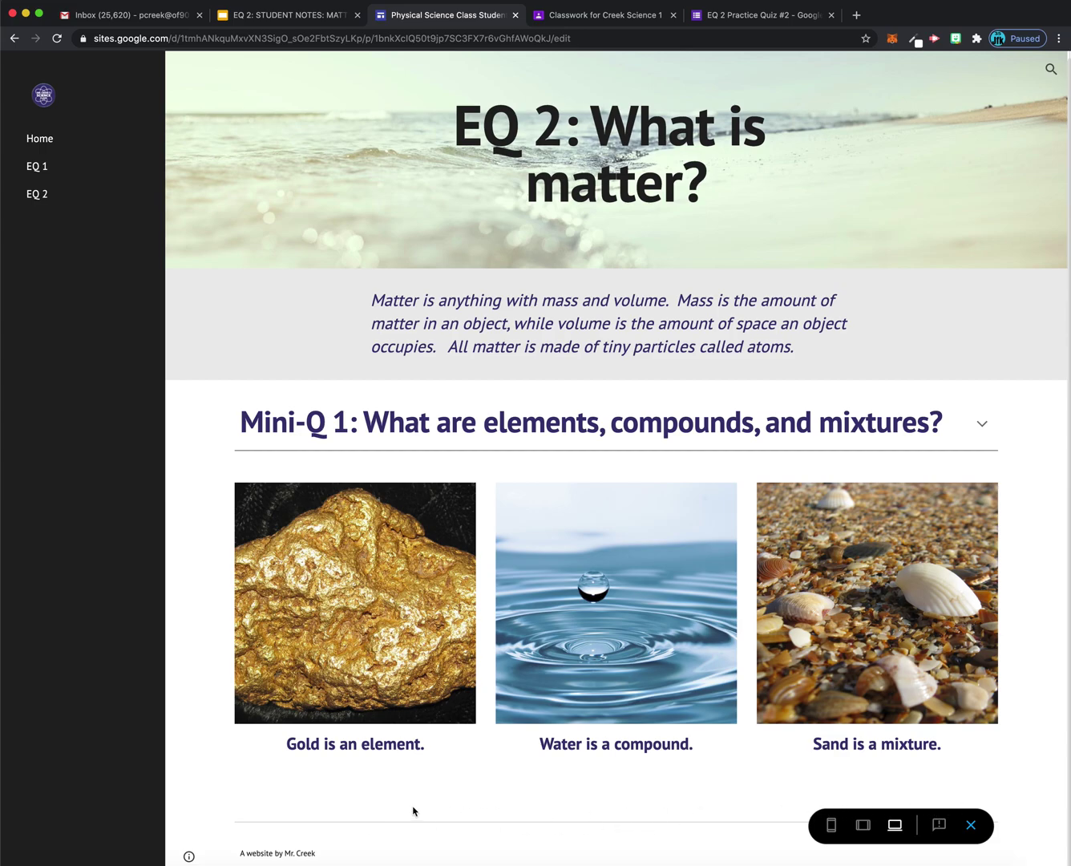
pyautogui.click(972, 825)
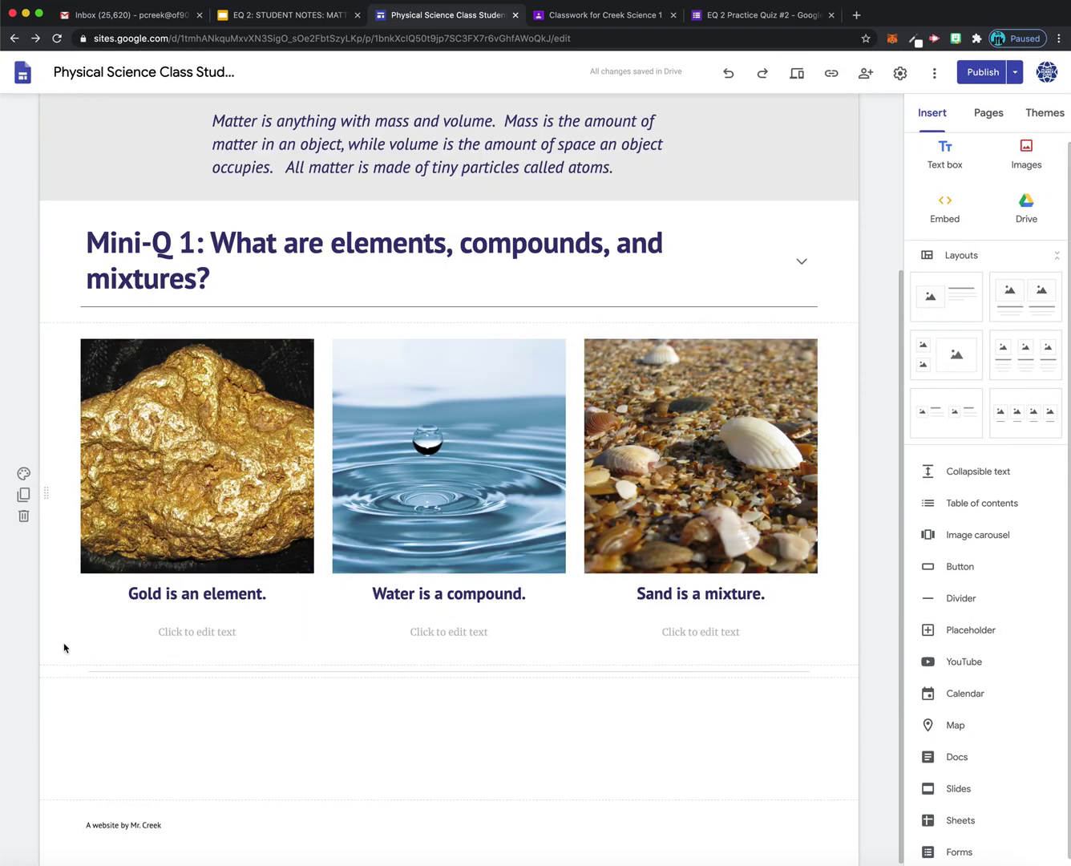
# Insert a collapsible text block below the divider at the end of the page content and start editing its heading.
pyautogui.click(149, 673)
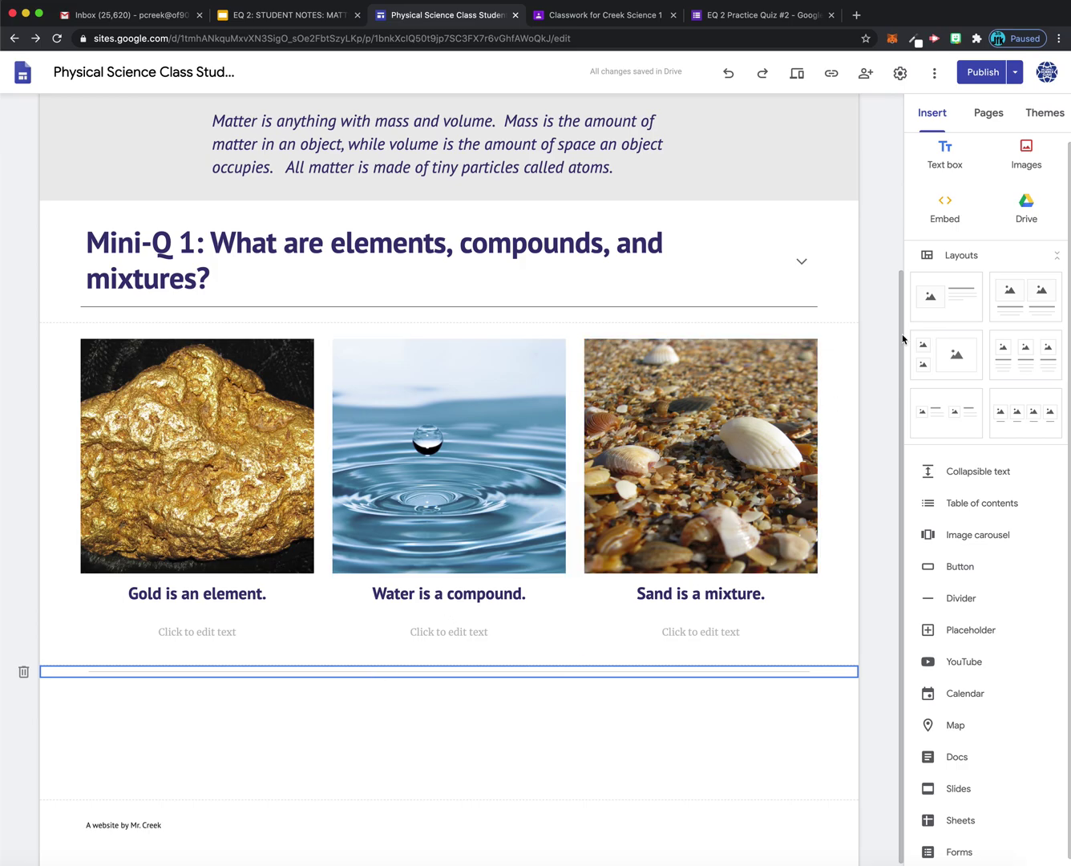
pyautogui.click(976, 478)
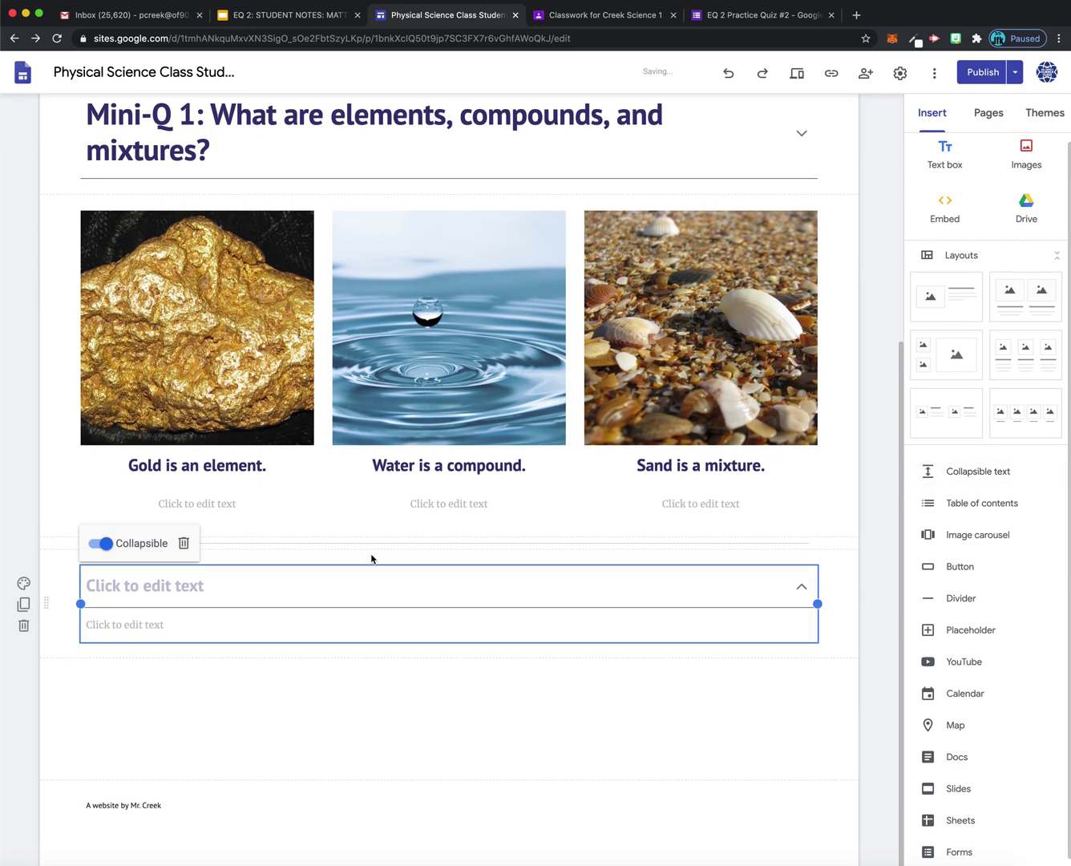
pyautogui.click(198, 587)
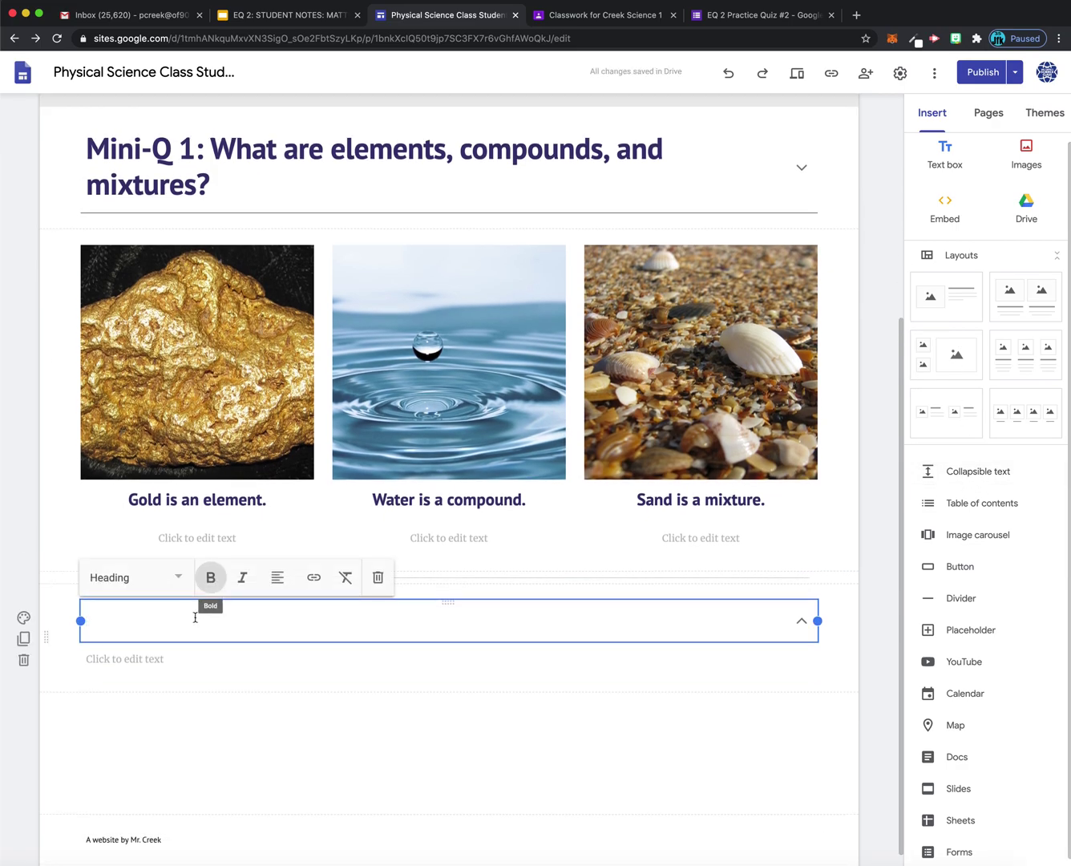
# Enter the collapsible block's heading as "Mini-Q 2: What is the difference between a physical change and a chemical change?".
pyautogui.write('Mini-Q 2')
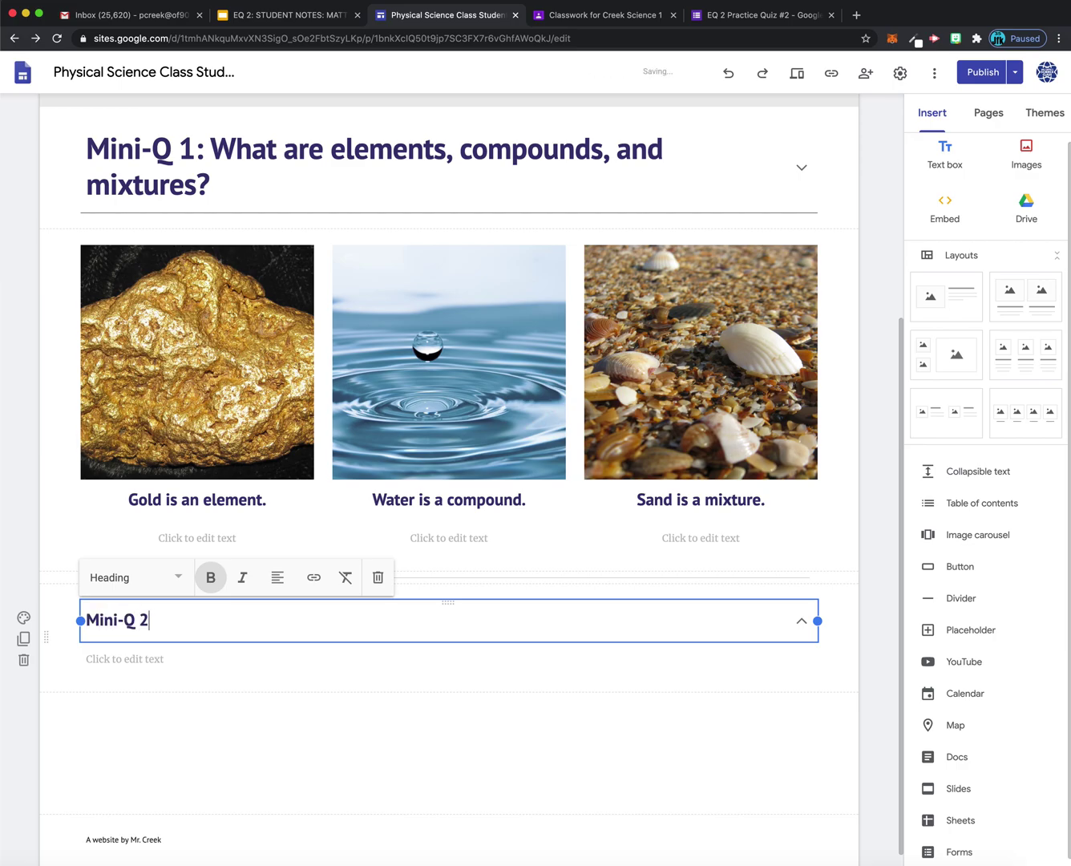
pyautogui.write(': What is the tdiffre')
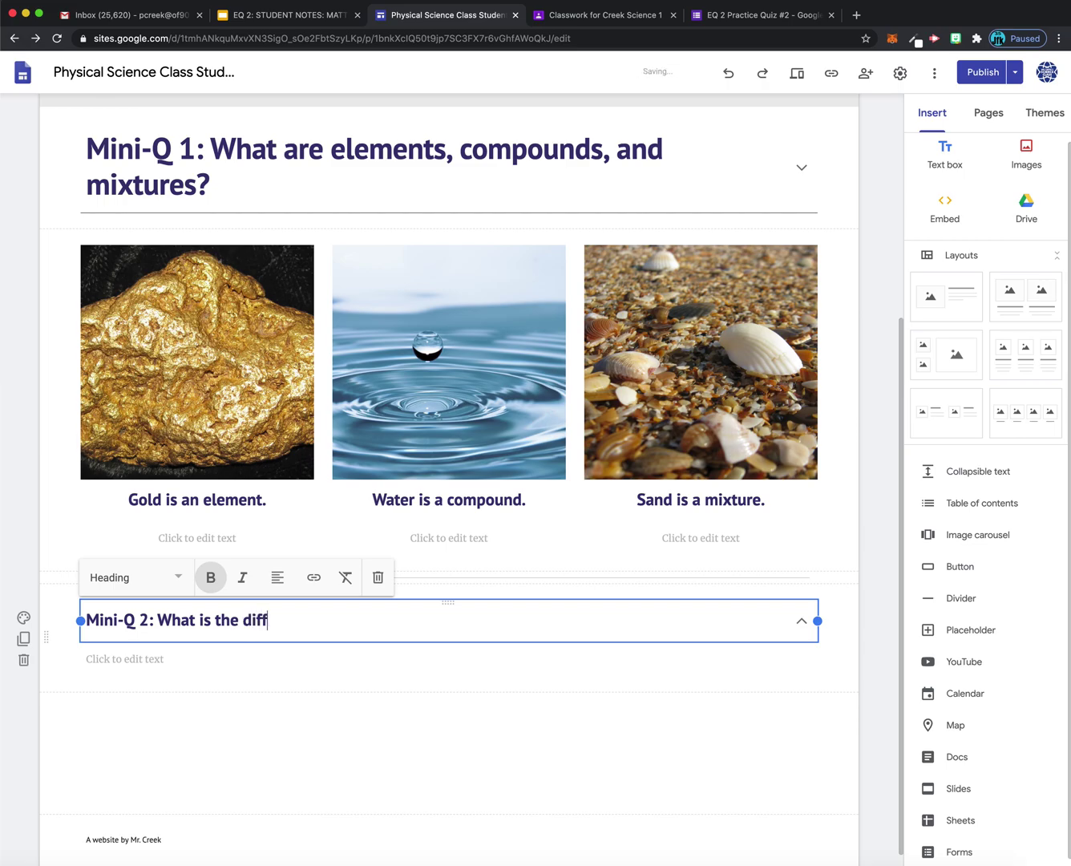
pyautogui.press('BackSpace')
pyautogui.press('BackSpace')
pyautogui.write('erence bewtee')
pyautogui.press('BackSpace')
pyautogui.press('BackSpace')
pyautogui.press('BackSpace')
pyautogui.press('BackSpace')
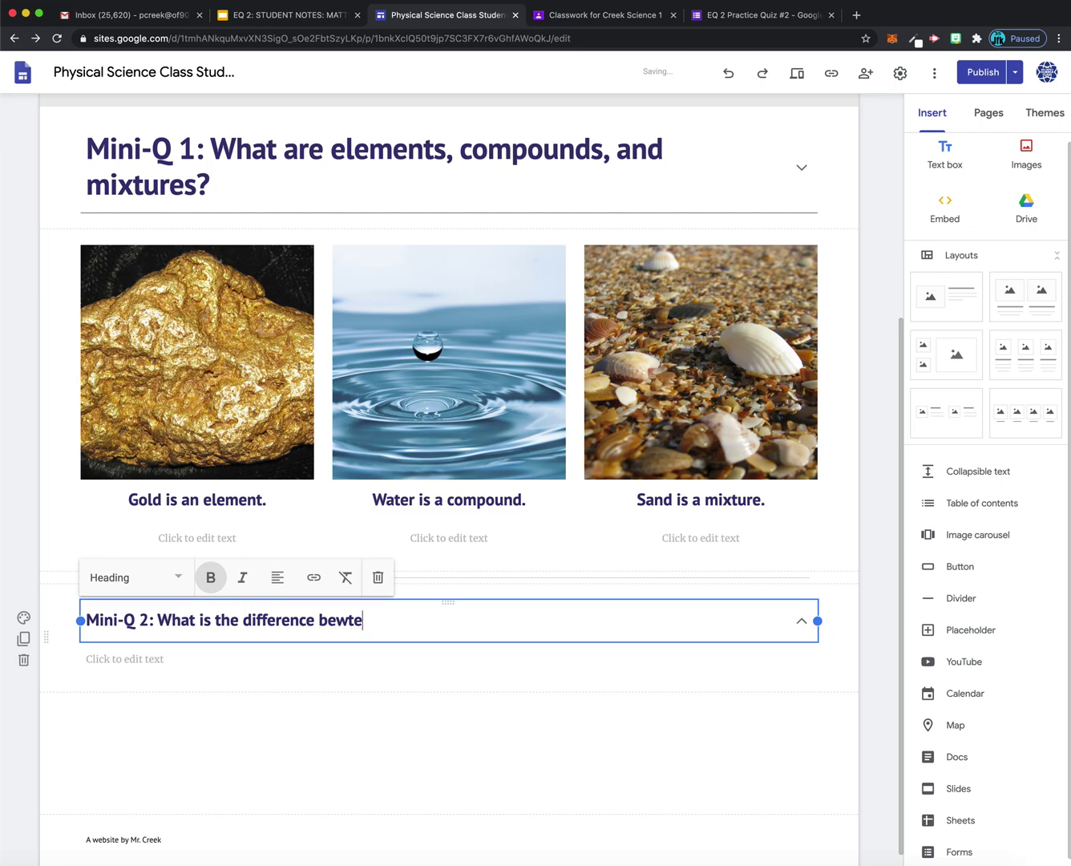
pyautogui.write('tween a chem')
pyautogui.press('BackSpace')
pyautogui.press('BackSpace')
pyautogui.press('BackSpace')
pyautogui.write('physical change and a ')
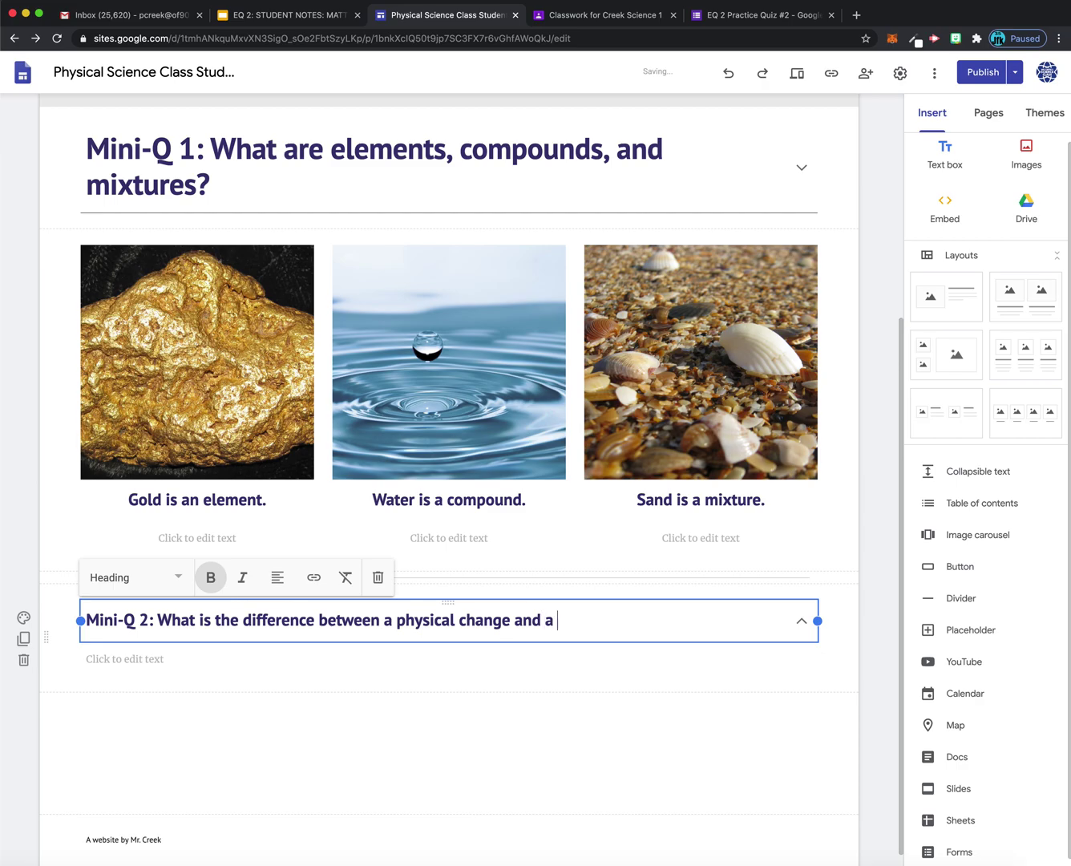
pyautogui.write('chem')
pyautogui.press('BackSpace')
pyautogui.write('emical chage?')
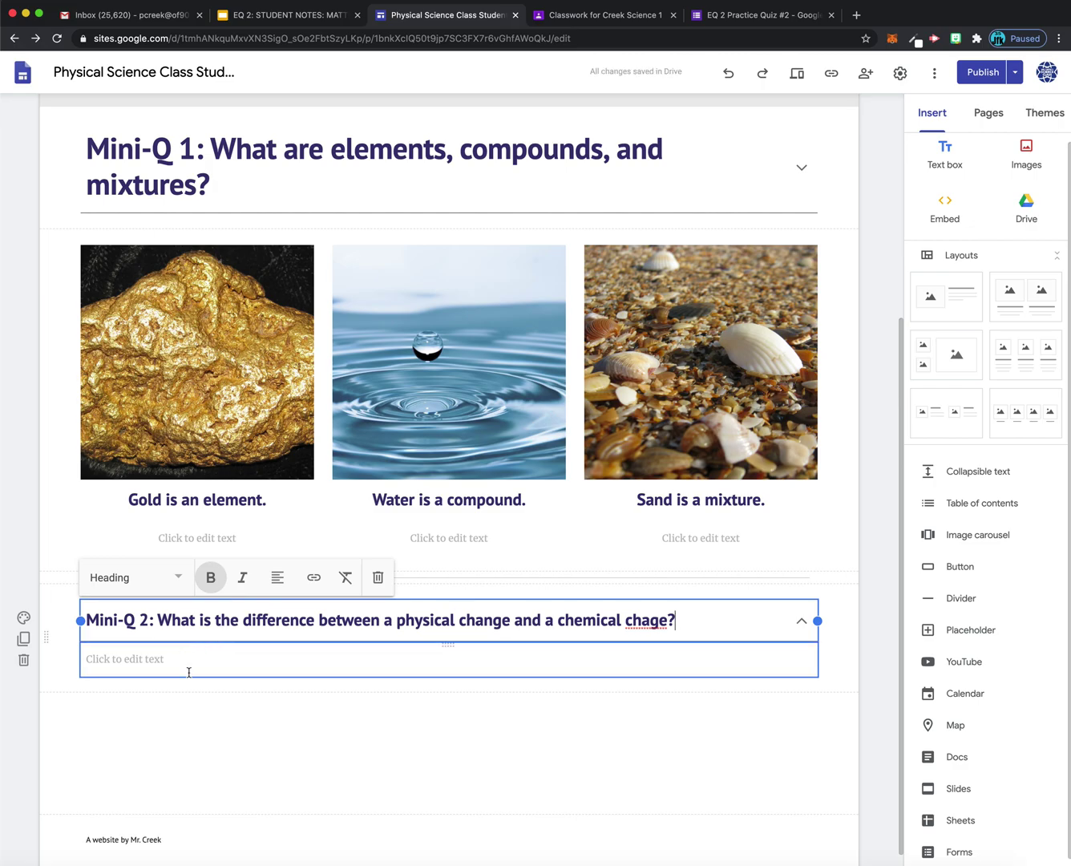
pyautogui.write('n')
pyautogui.click(693, 622)
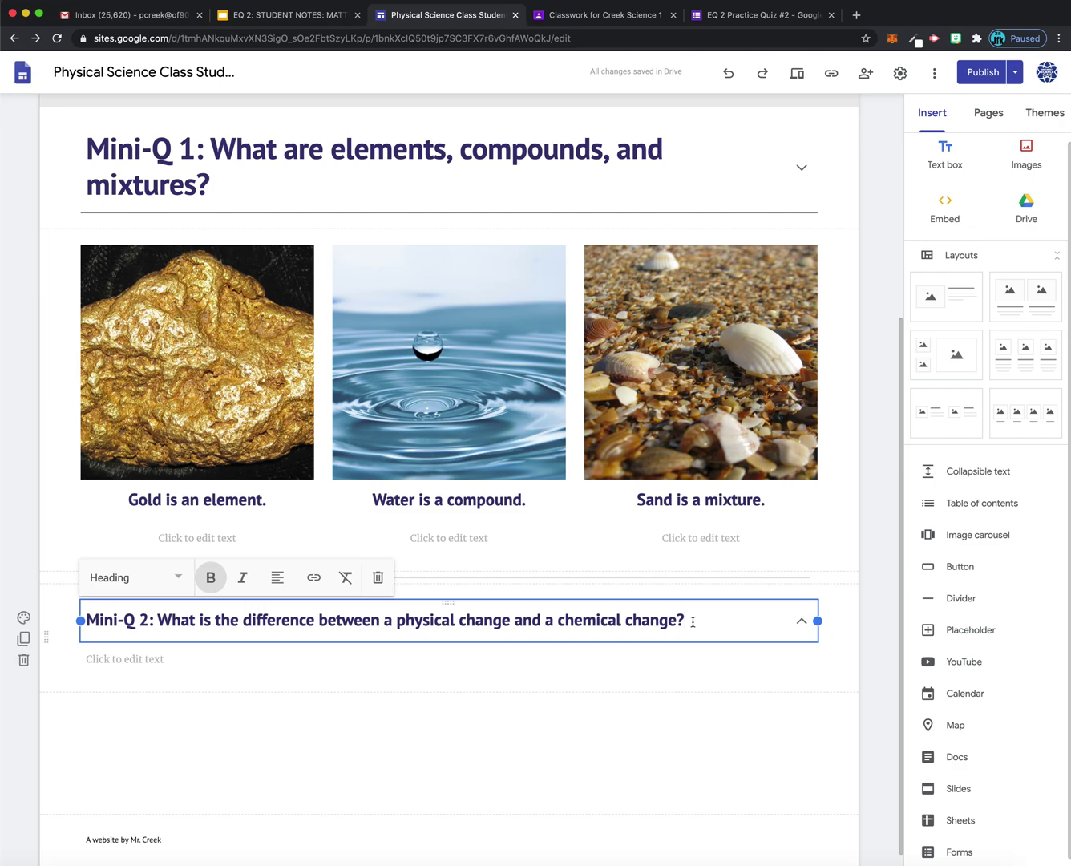
# Check the text style of the Mini-Q 1 heading and apply the same Title style to the whole Mini-Q 2 heading.
pyautogui.click(280, 149)
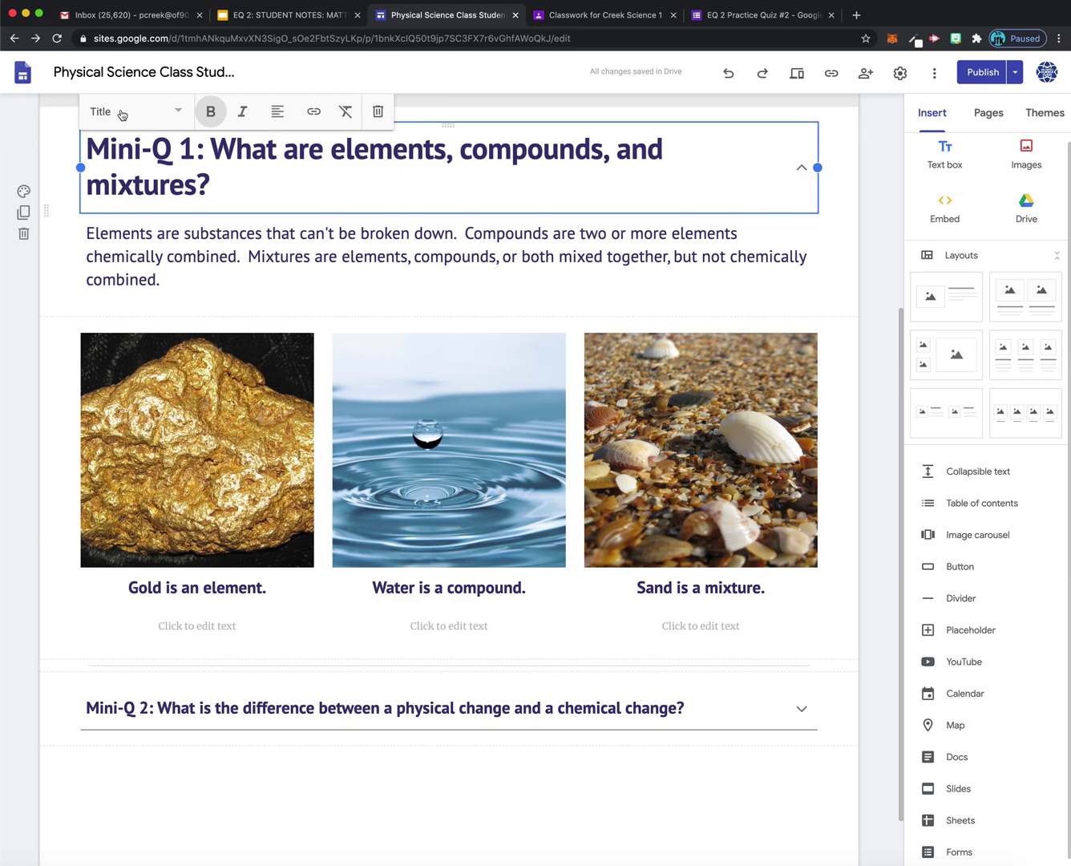
pyautogui.click(575, 710)
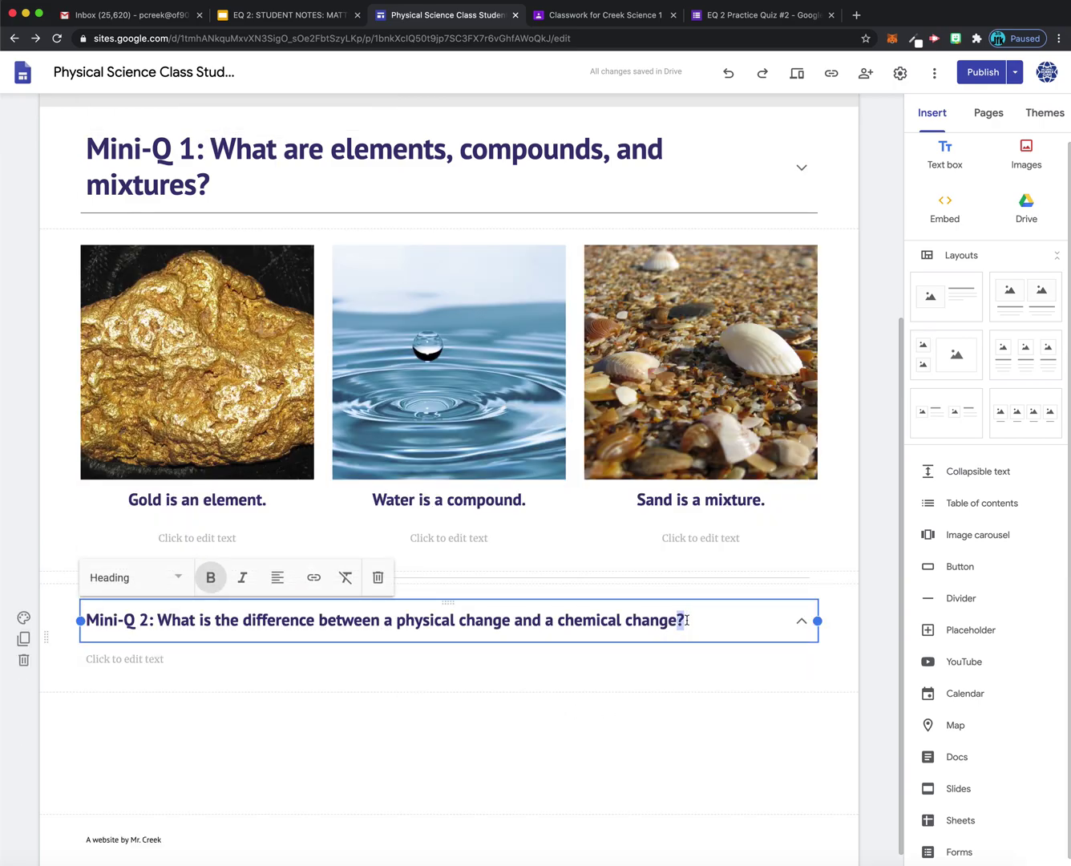
pyautogui.moveTo(687, 621); pyautogui.dragTo(79, 632)
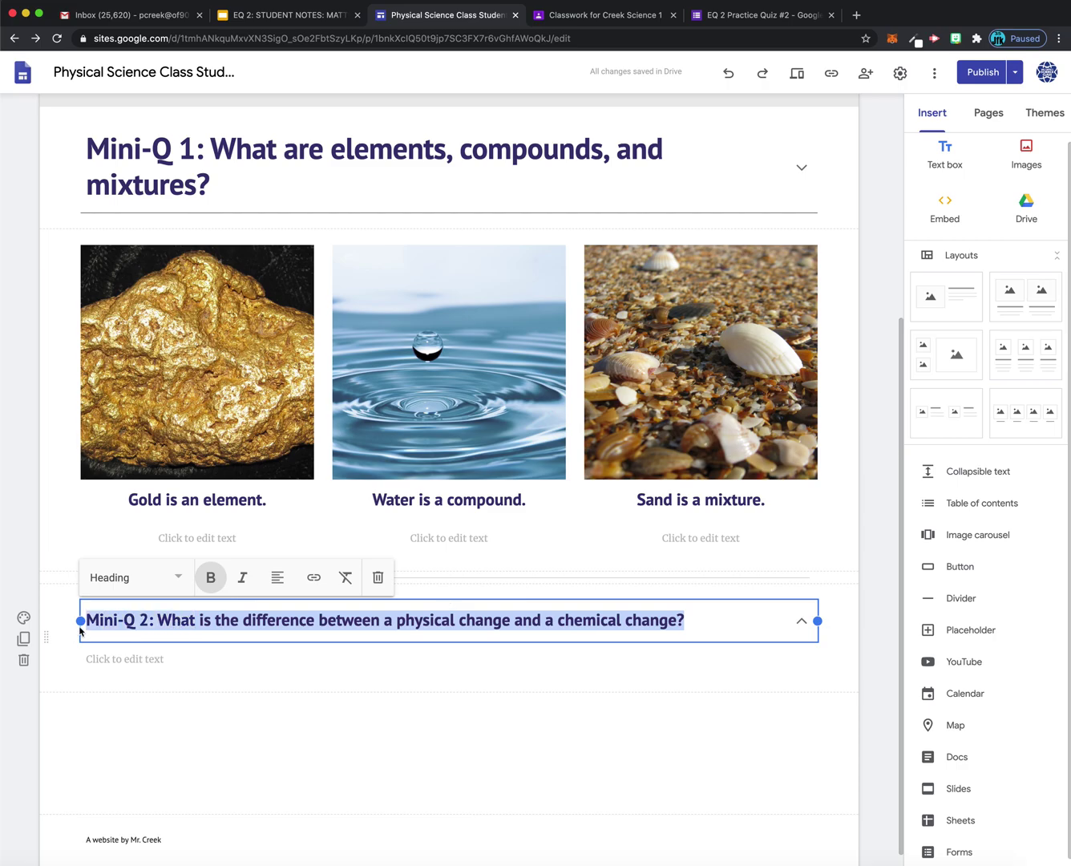
pyautogui.click(132, 579)
pyautogui.click(130, 622)
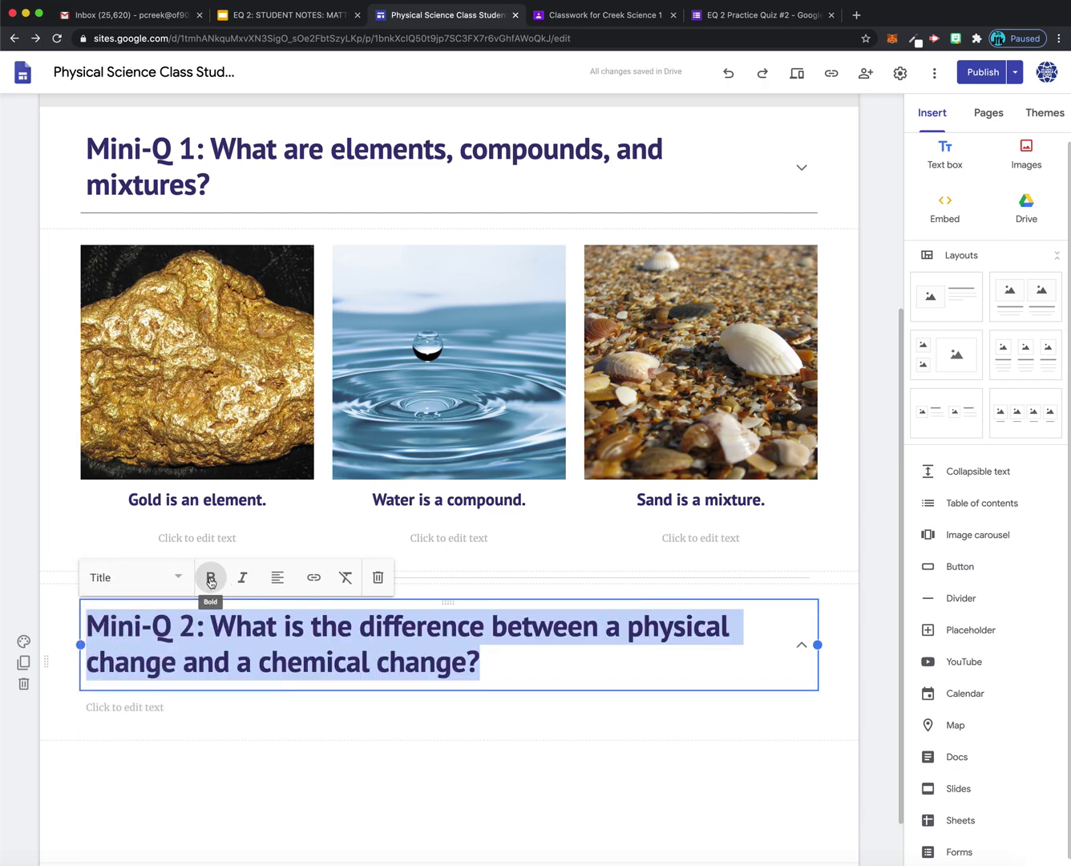
pyautogui.click(374, 643)
# Delete the section containing the Mini-Q 2 collapsible text block.
pyautogui.scroll(2, 486, 602)
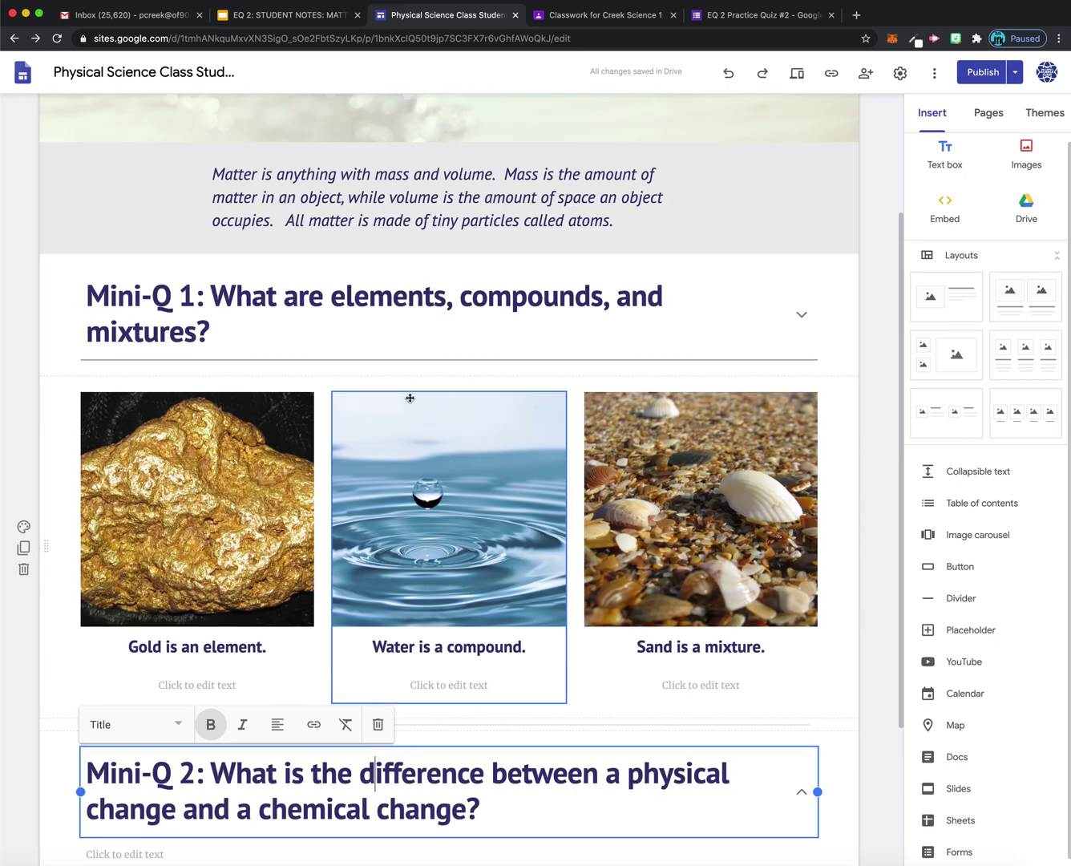
pyautogui.scroll(-3, 370, 324)
pyautogui.moveTo(500, 586); pyautogui.dragTo(90, 548)
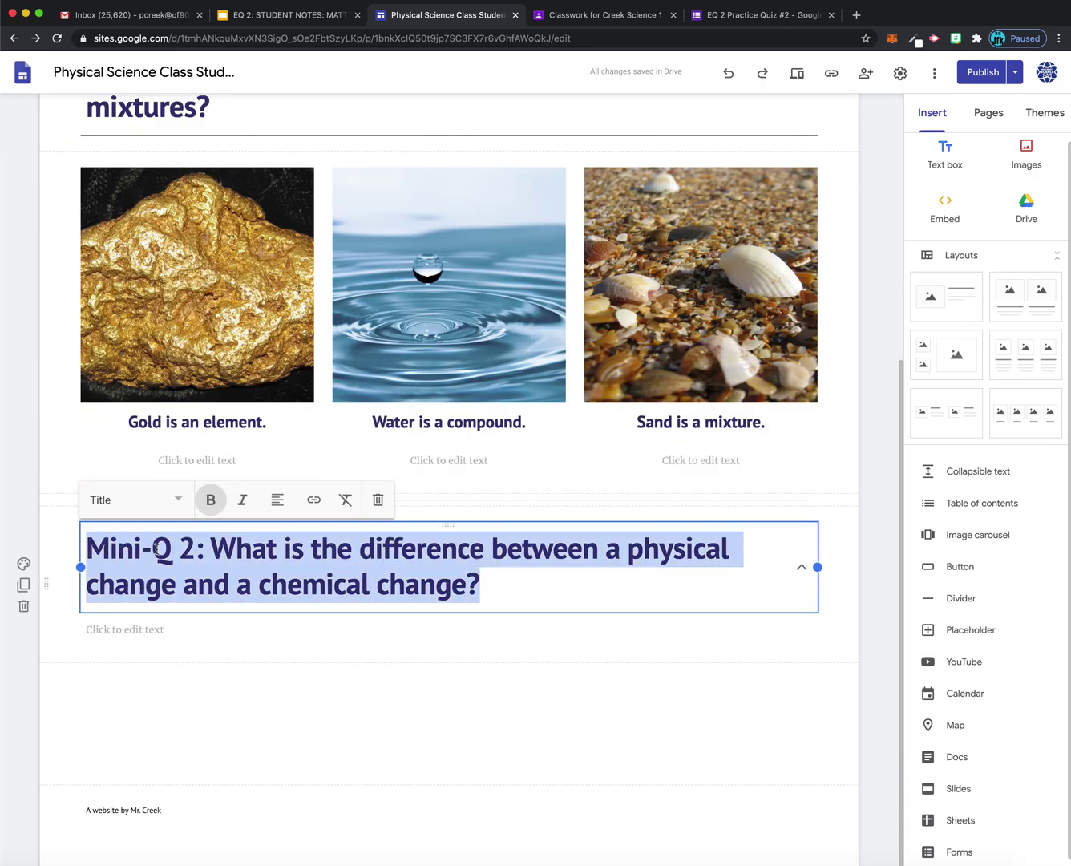
pyautogui.rightClick(182, 550)
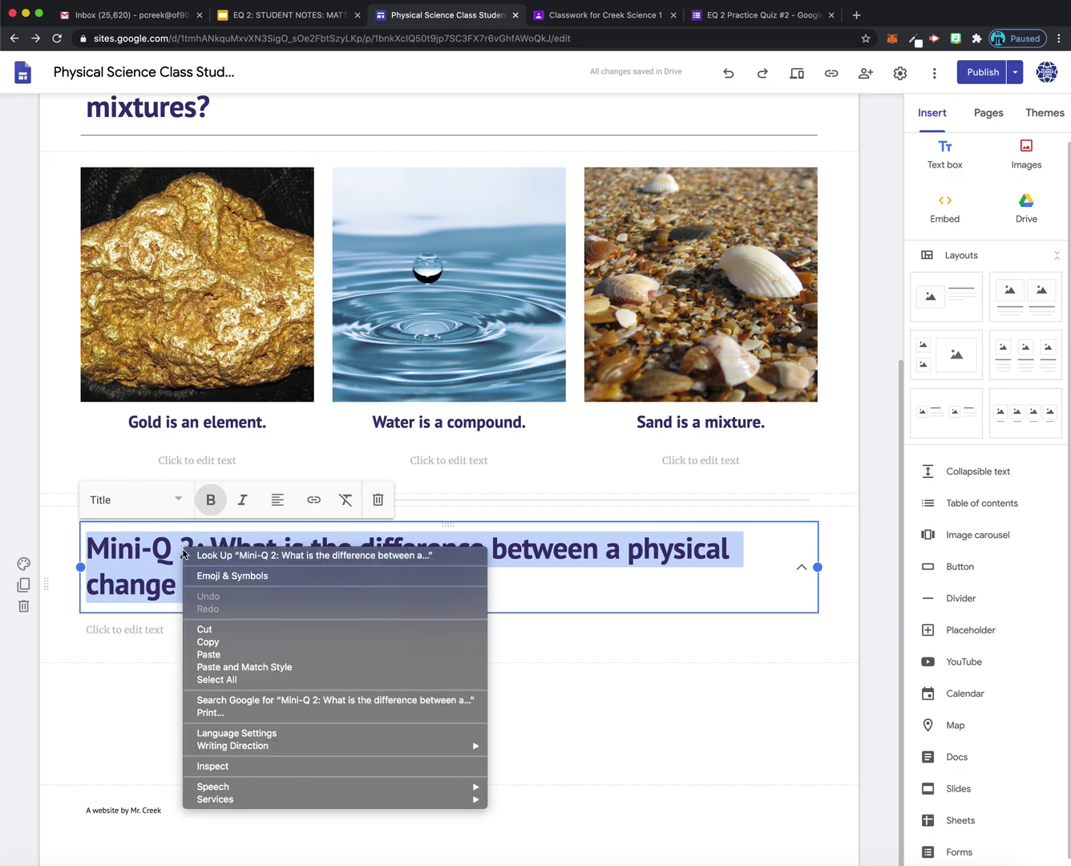
pyautogui.press('Escape')
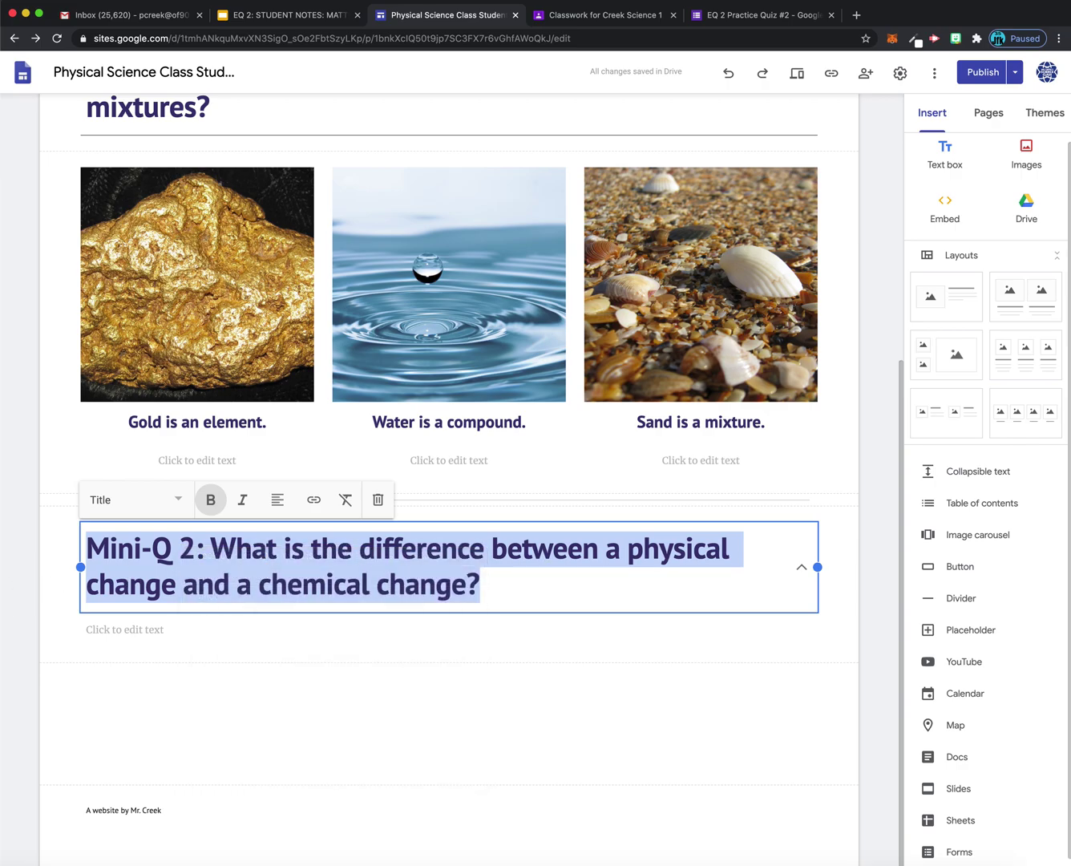
pyautogui.click(24, 605)
# Duplicate the Mini-Q 1 collapsible text section and move the copy below the divider under the example images.
pyautogui.scroll(1, 214, 304)
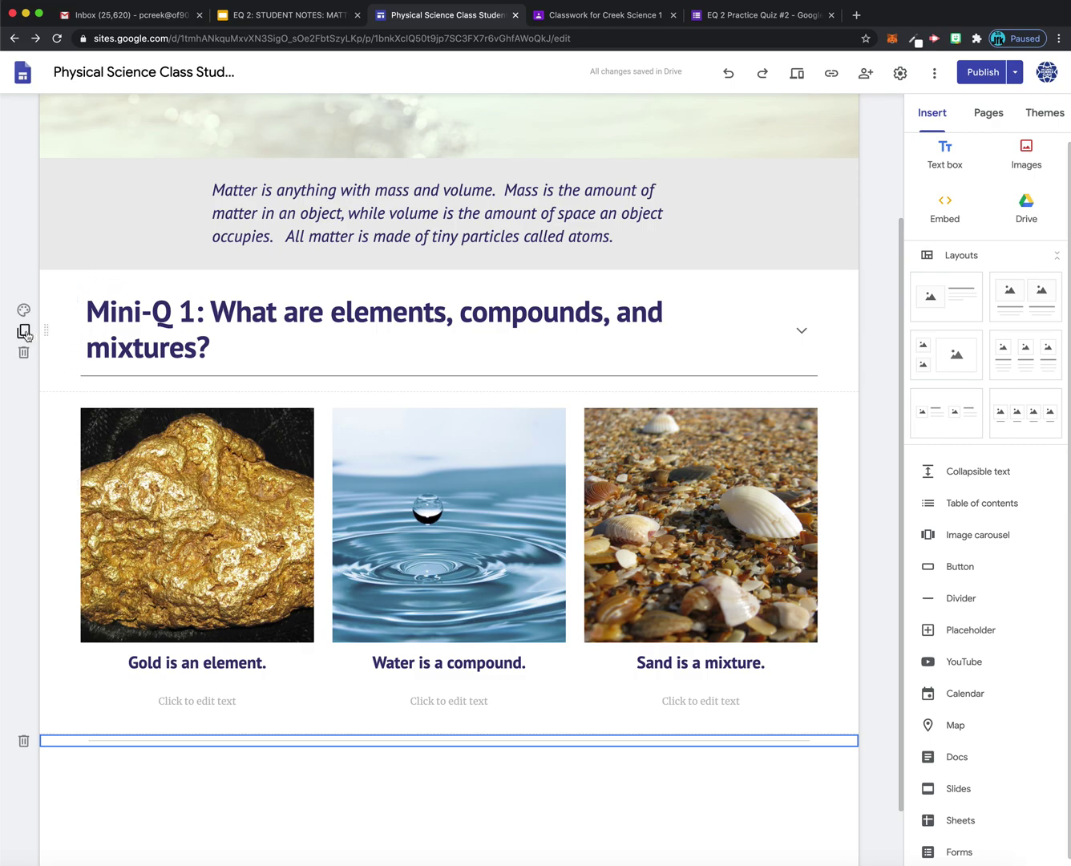
pyautogui.click(23, 330)
pyautogui.moveTo(42, 243); pyautogui.dragTo(56, 729)
# Change the copied section's heading to "Mini-Q 2: What is the difference between a physical change and a chemical change?".
pyautogui.moveTo(218, 618); pyautogui.dragTo(183, 579)
pyautogui.write('2:')
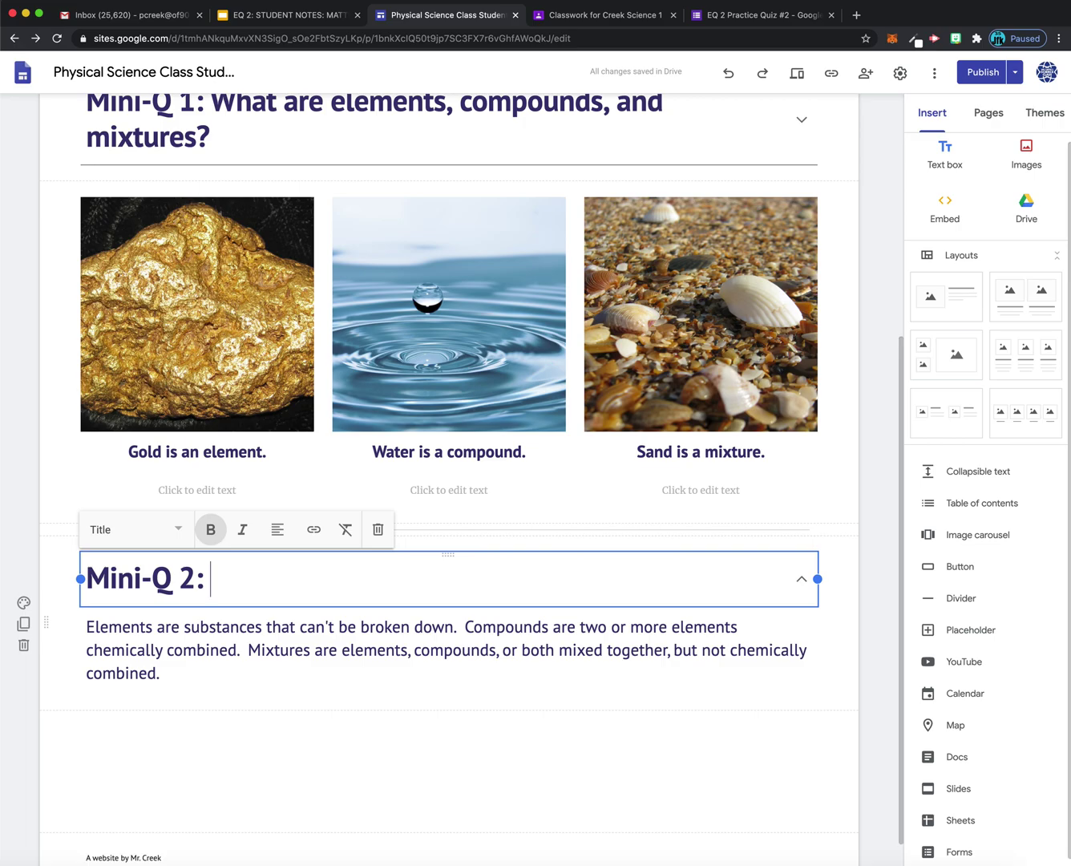
pyautogui.write('W')
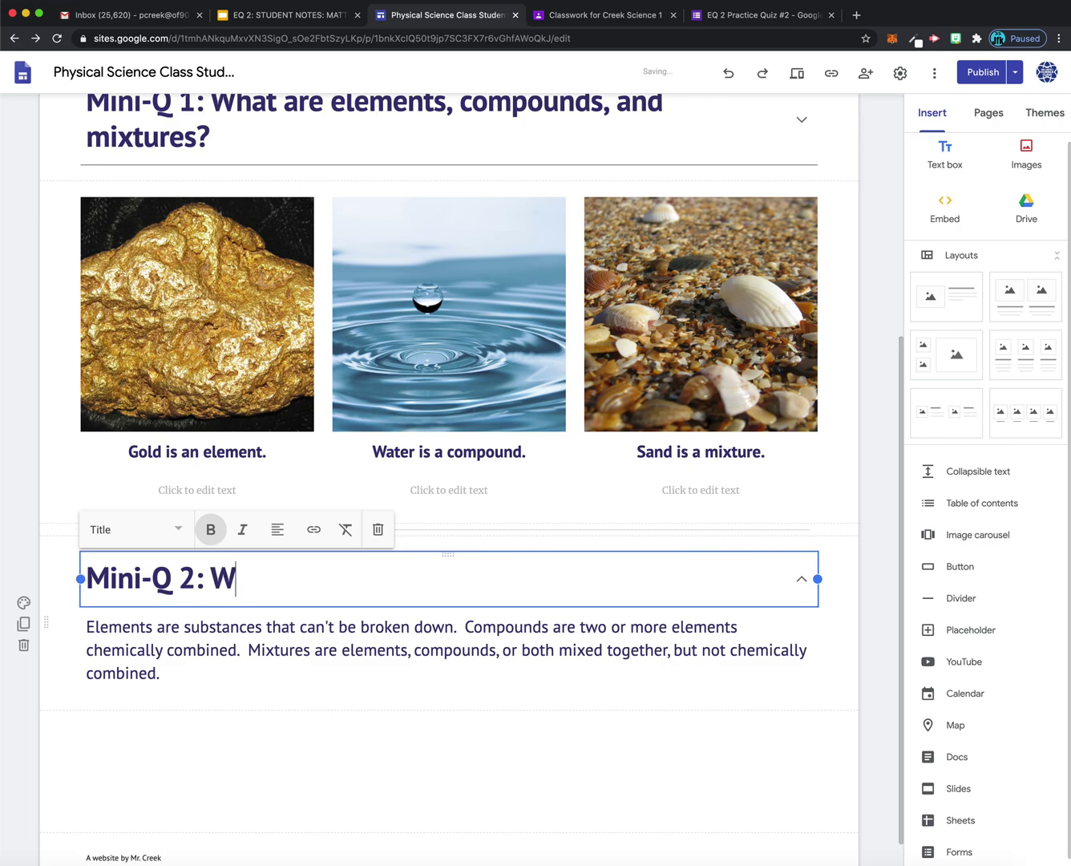
pyautogui.write('hat is the diff')
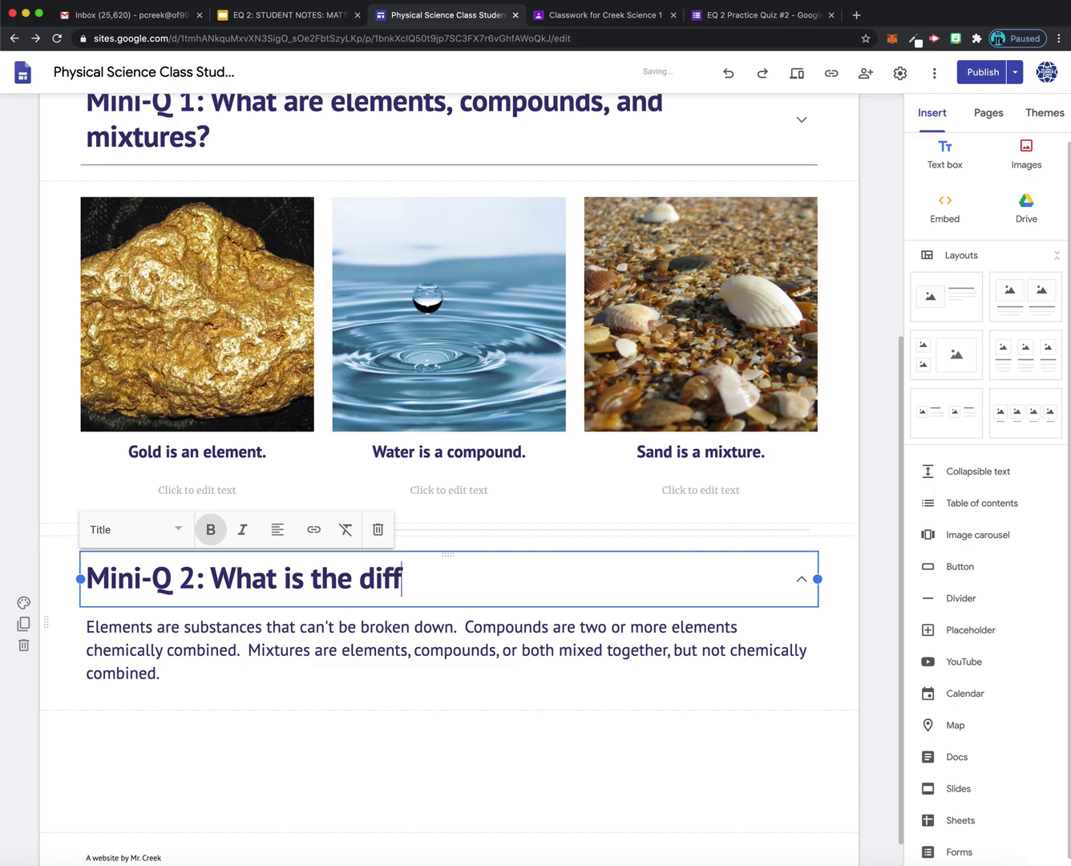
pyautogui.write('erence betwe')
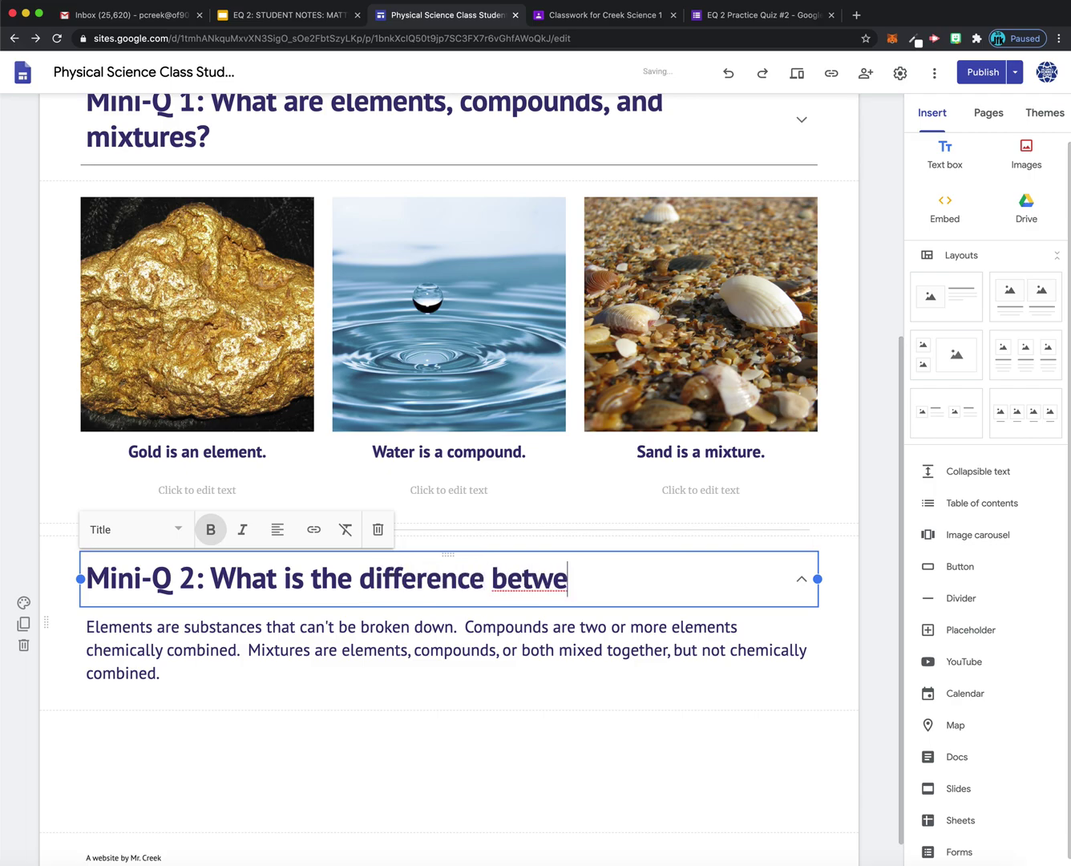
pyautogui.write('en a physi')
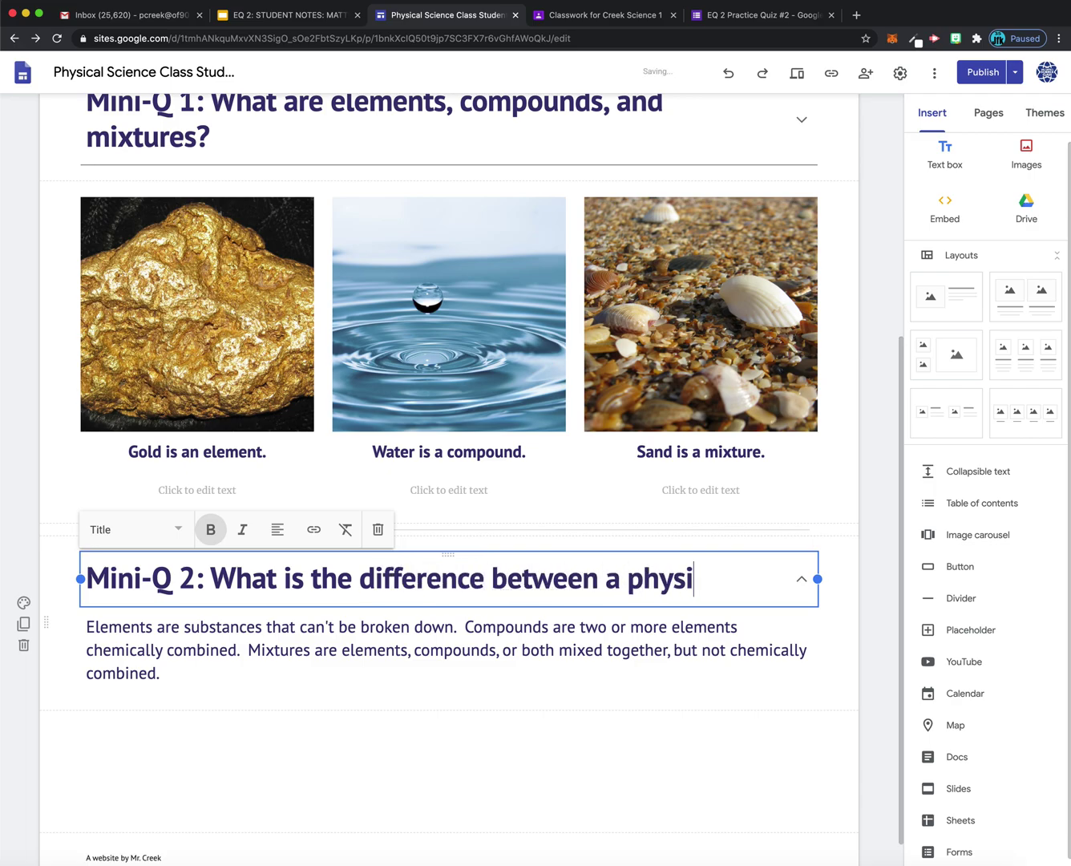
pyautogui.press('BackSpace')
pyautogui.write('ical change and a chem')
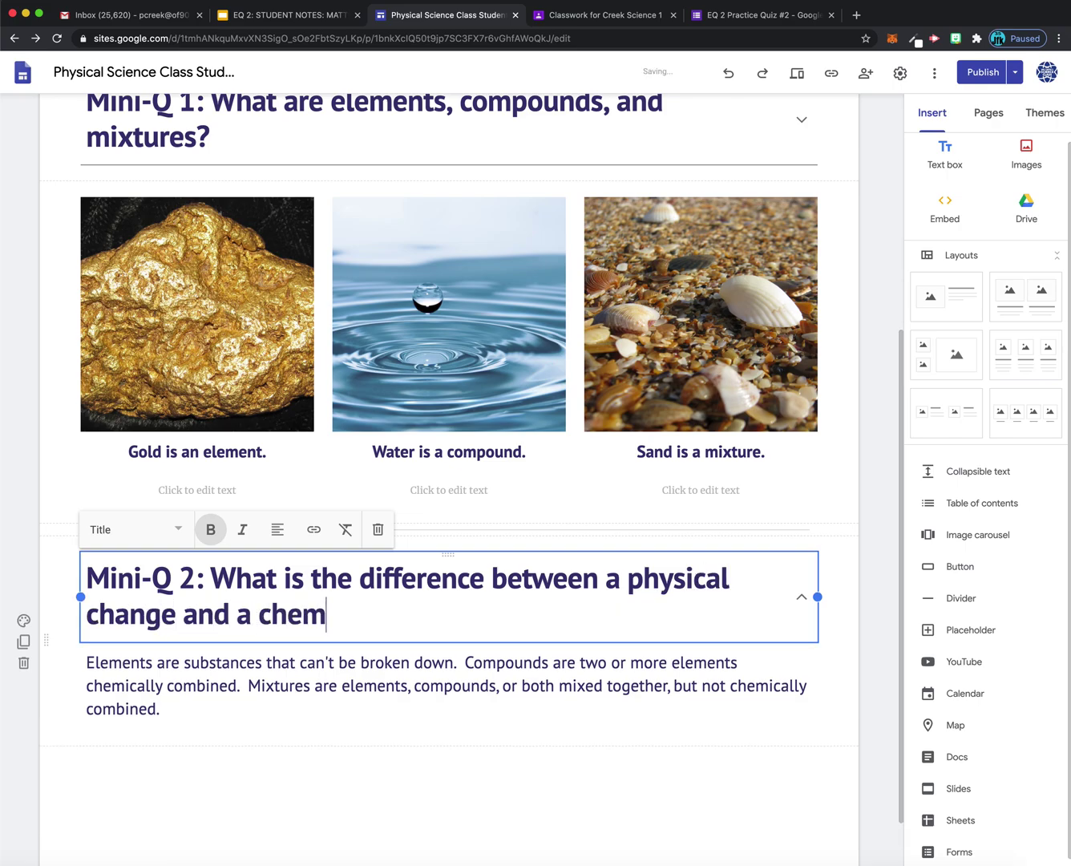
pyautogui.write('ical change?')
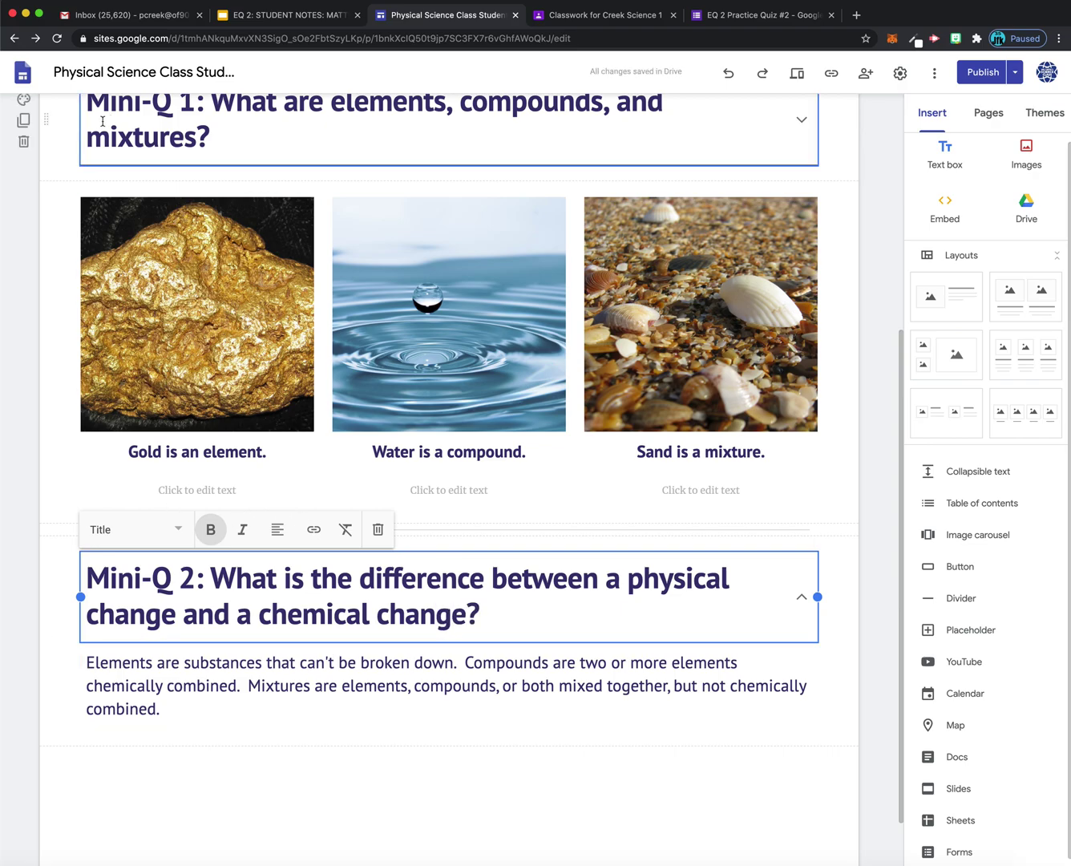
# Clear the copied answer text about elements, compounds, and mixtures from the Mini-Q 2 block.
pyautogui.scroll(1, 160, 207)
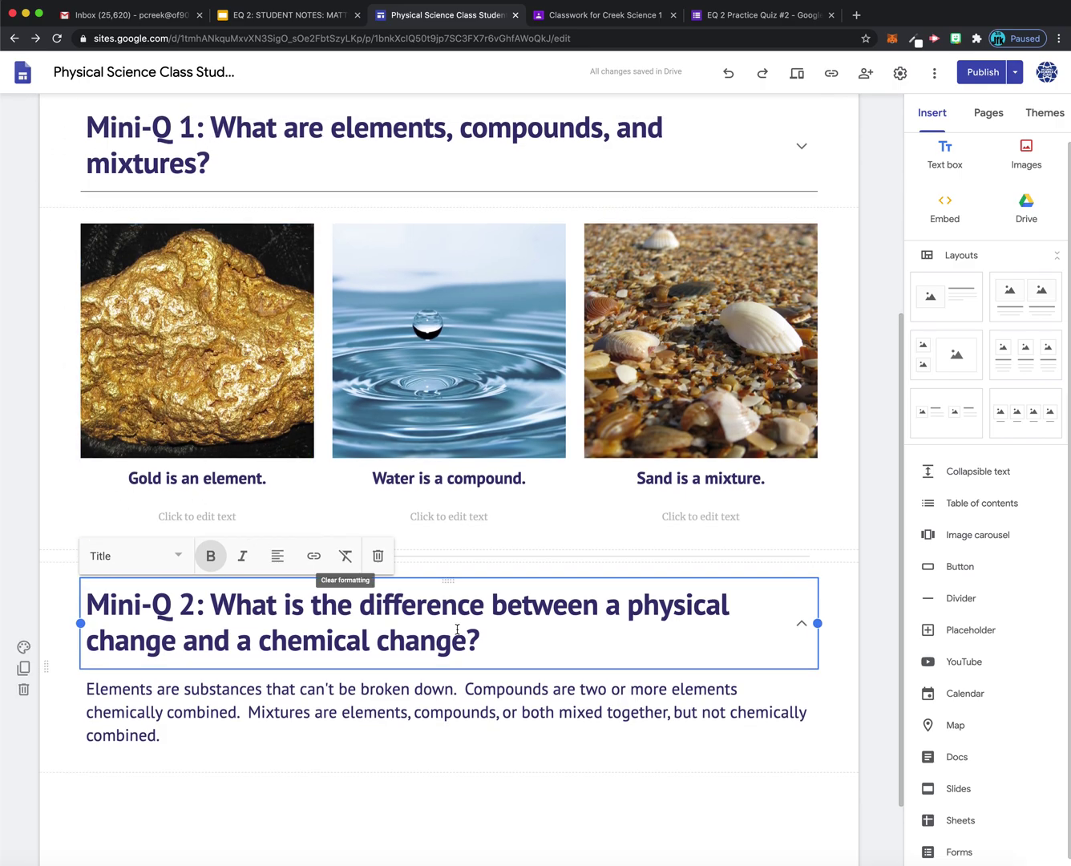
pyautogui.moveTo(161, 736); pyautogui.dragTo(91, 690)
pyautogui.press('BackSpace')
pyautogui.press('BackSpace')
pyautogui.click(203, 798)
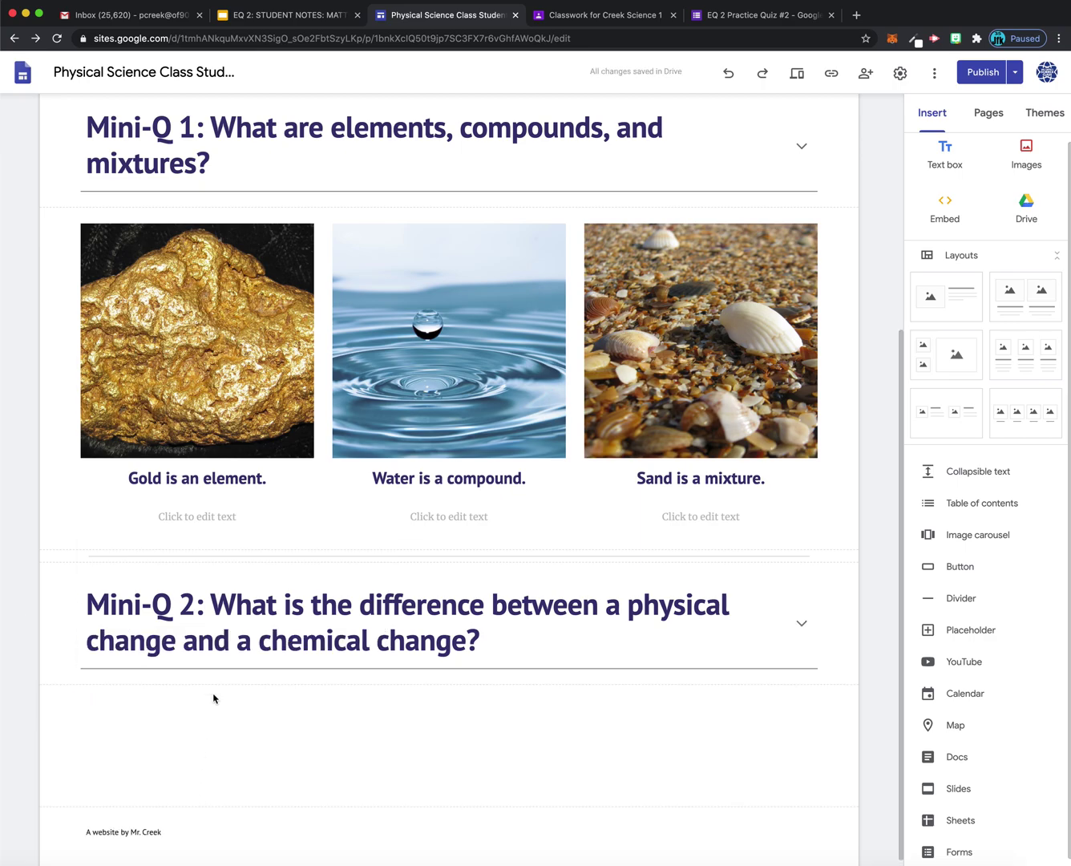
# Enter the Mini-Q 2 answer text "A physical change is a change in matter that only alters the form or appearance object.".
pyautogui.click(314, 661)
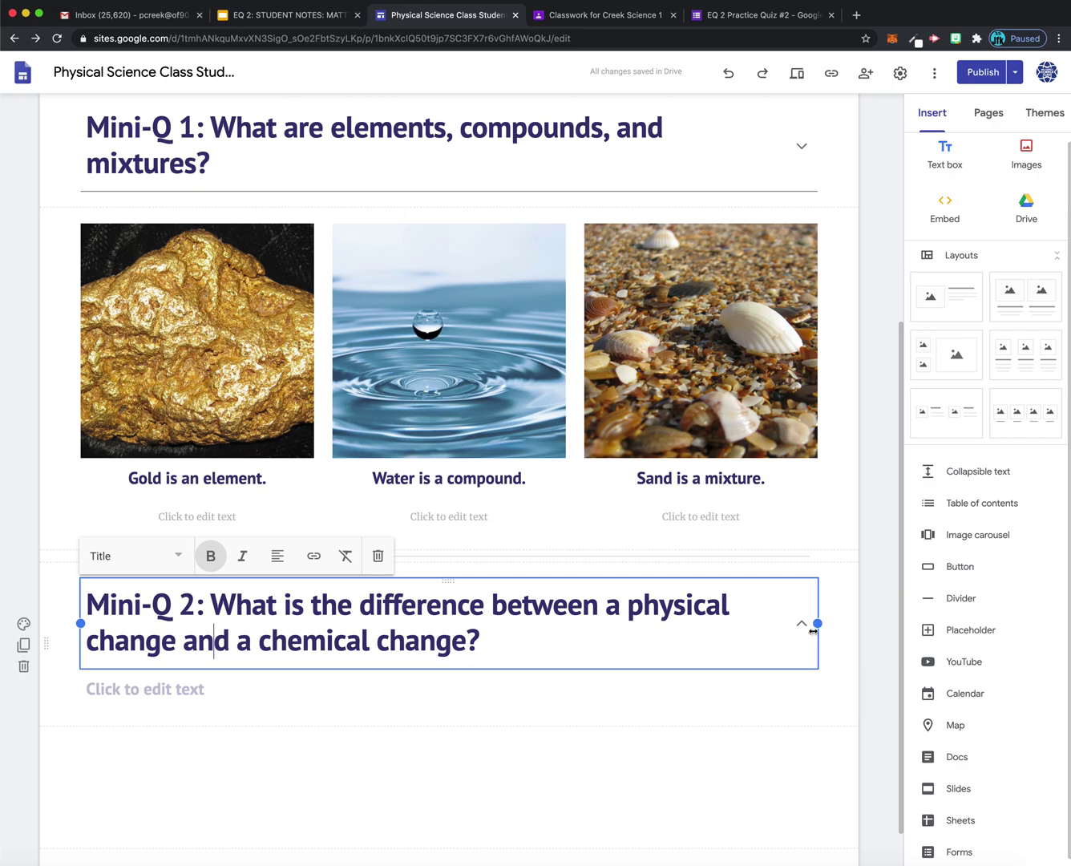
pyautogui.click(295, 688)
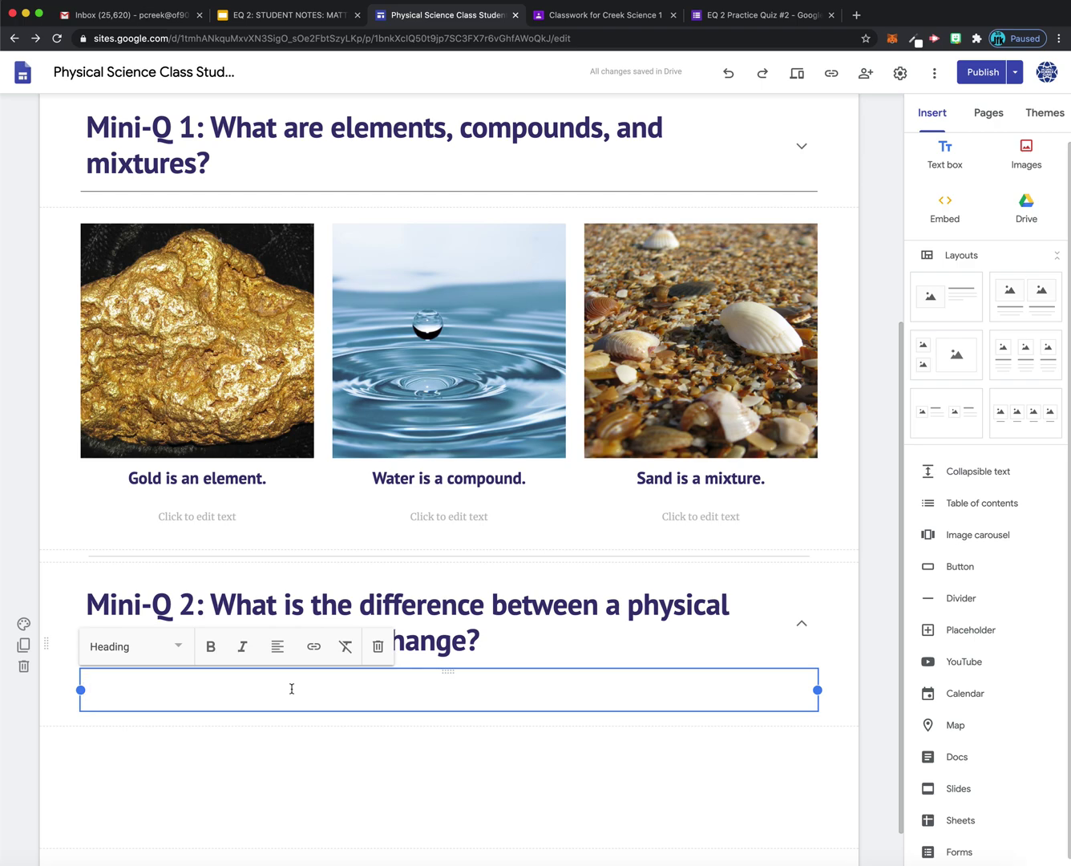
pyautogui.write('A physical change is a change in matter that only alters the form or appearance object')
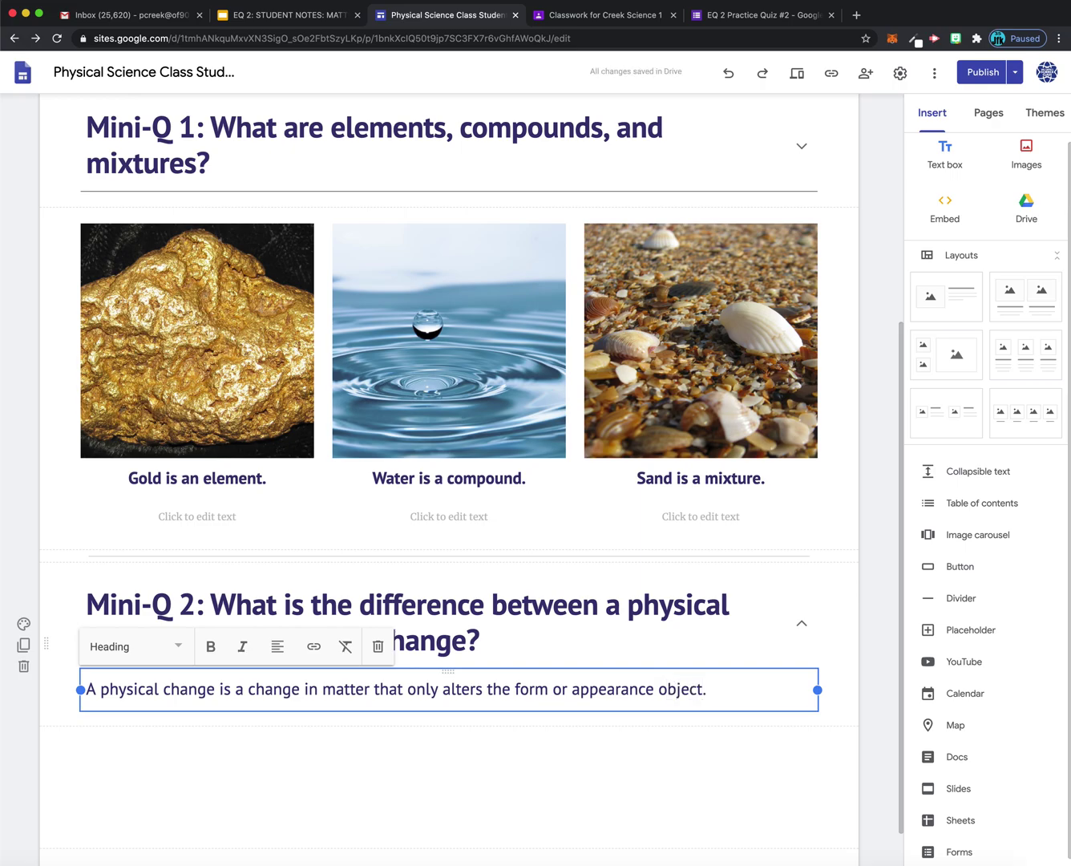
pyautogui.write('.')
pyautogui.click(501, 689)
pyautogui.moveTo(628, 609); pyautogui.dragTo(173, 641)
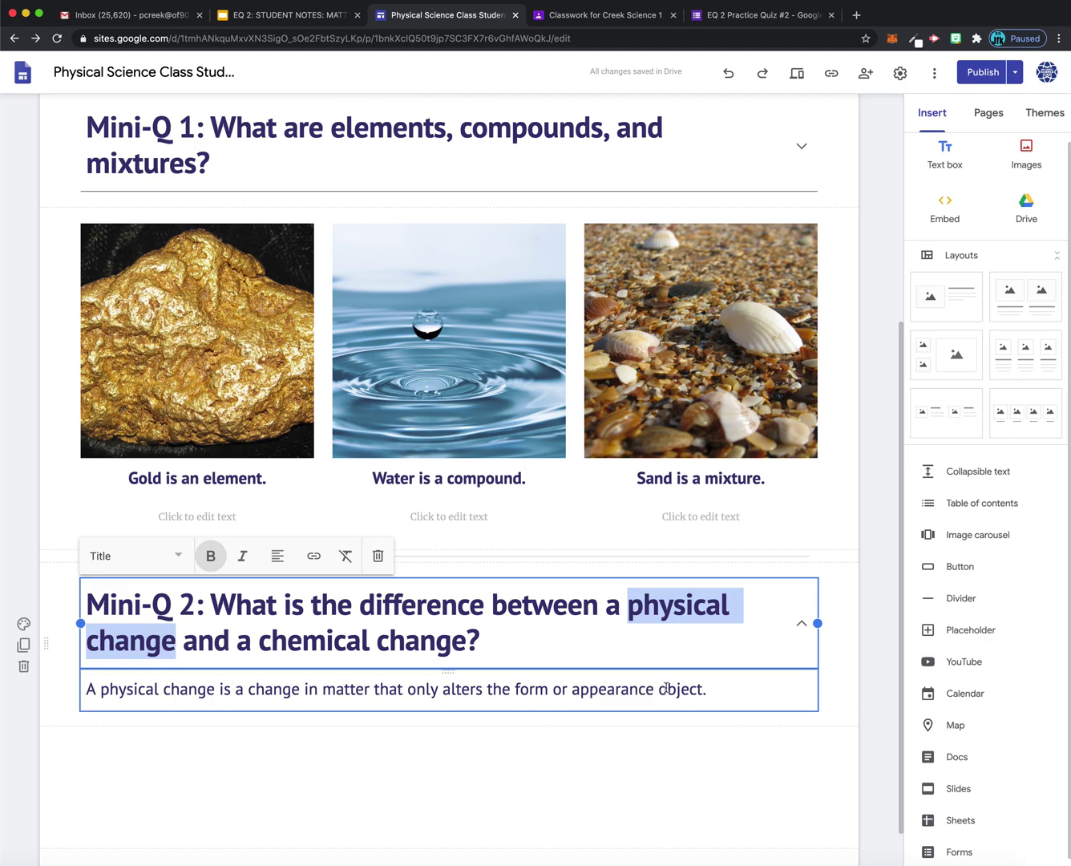
# Add the sentence "For example, water condensing overnight on grass is a physical change." to the end of the Mini-Q 2 answer.
pyautogui.click(733, 688)
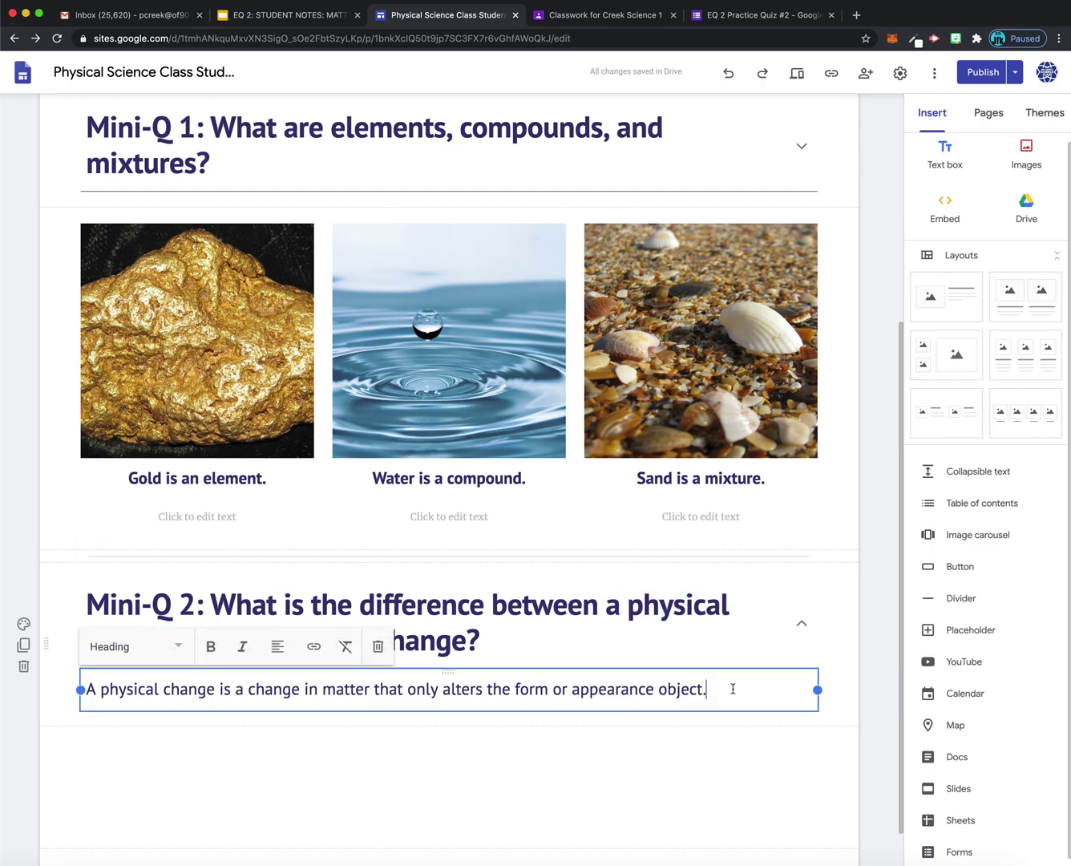
pyautogui.write('For exxample,')
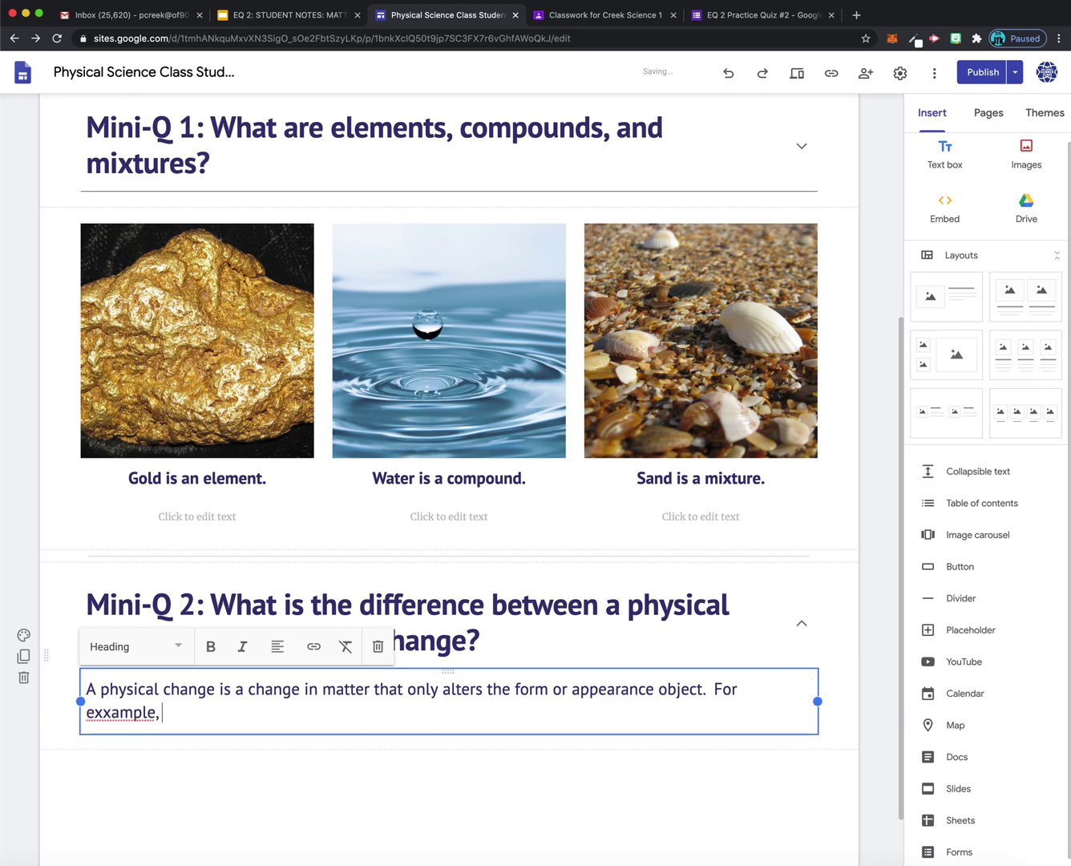
pyautogui.press('BackSpace')
pyautogui.press('BackSpace')
pyautogui.press('BackSpace')
pyautogui.press('BackSpace')
pyautogui.press('BackSpace')
pyautogui.press('BackSpace')
pyautogui.press('BackSpace')
pyautogui.write('am')
pyautogui.press('BackSpace')
pyautogui.press('BackSpace')
pyautogui.write('amp')
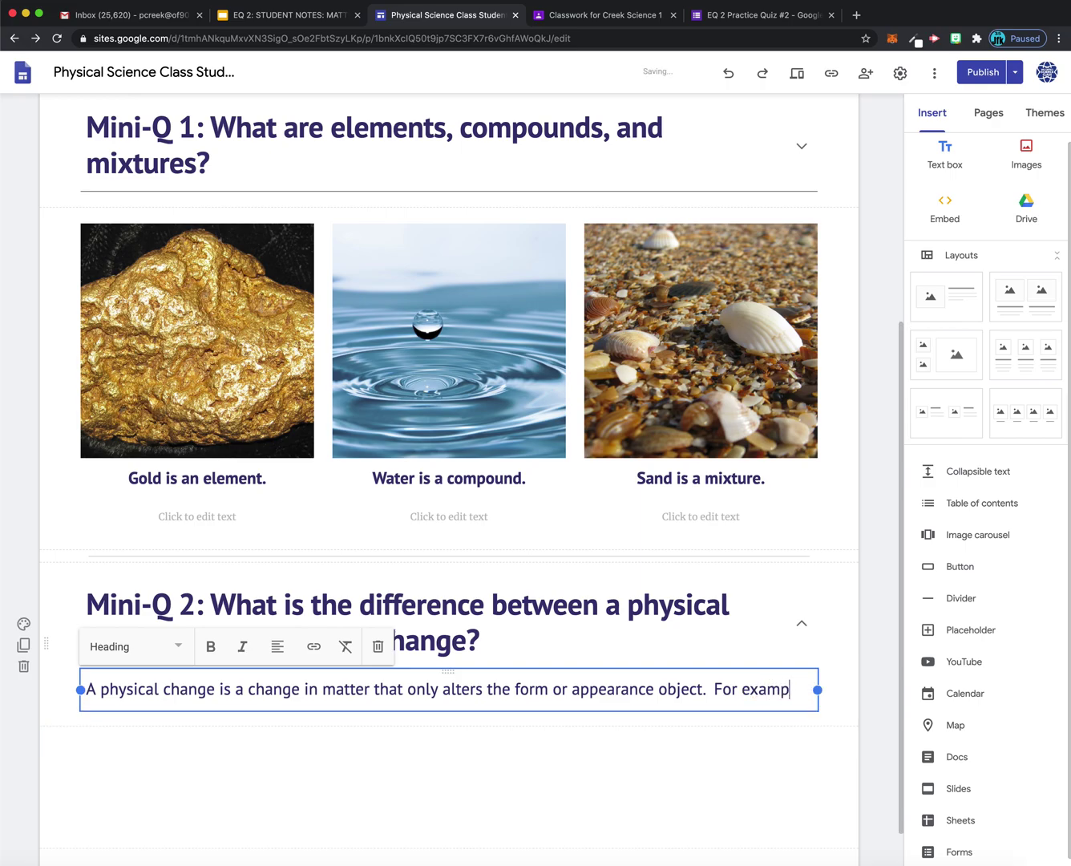
pyautogui.write('le, water condensing oven')
pyautogui.press('BackSpace')
pyautogui.write('rnight on grass is a physocal')
pyautogui.press('BackSpace')
pyautogui.press('BackSpace')
pyautogui.press('BackSpace')
pyautogui.press('BackSpace')
pyautogui.write('ical change.')
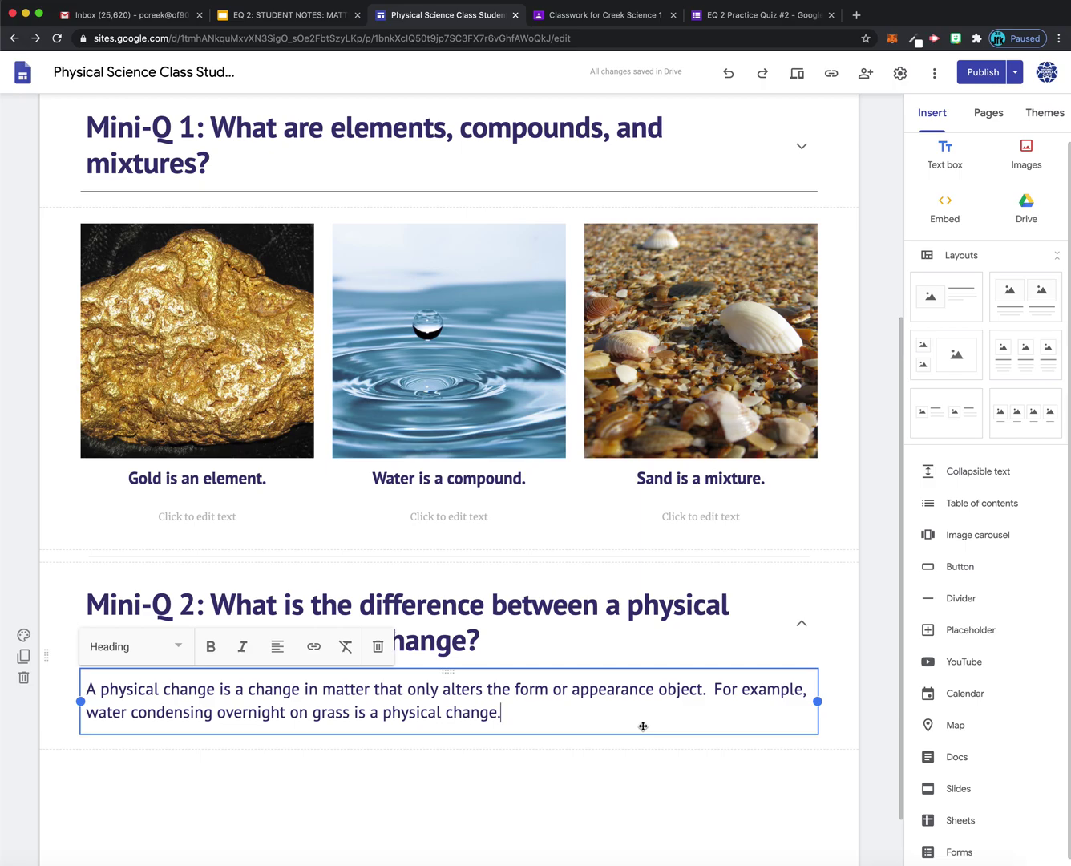
# Add "A chemical change produces a new substance" to the end of the Mini-Q 2 answer.
pyautogui.scroll(-1, 571, 711)
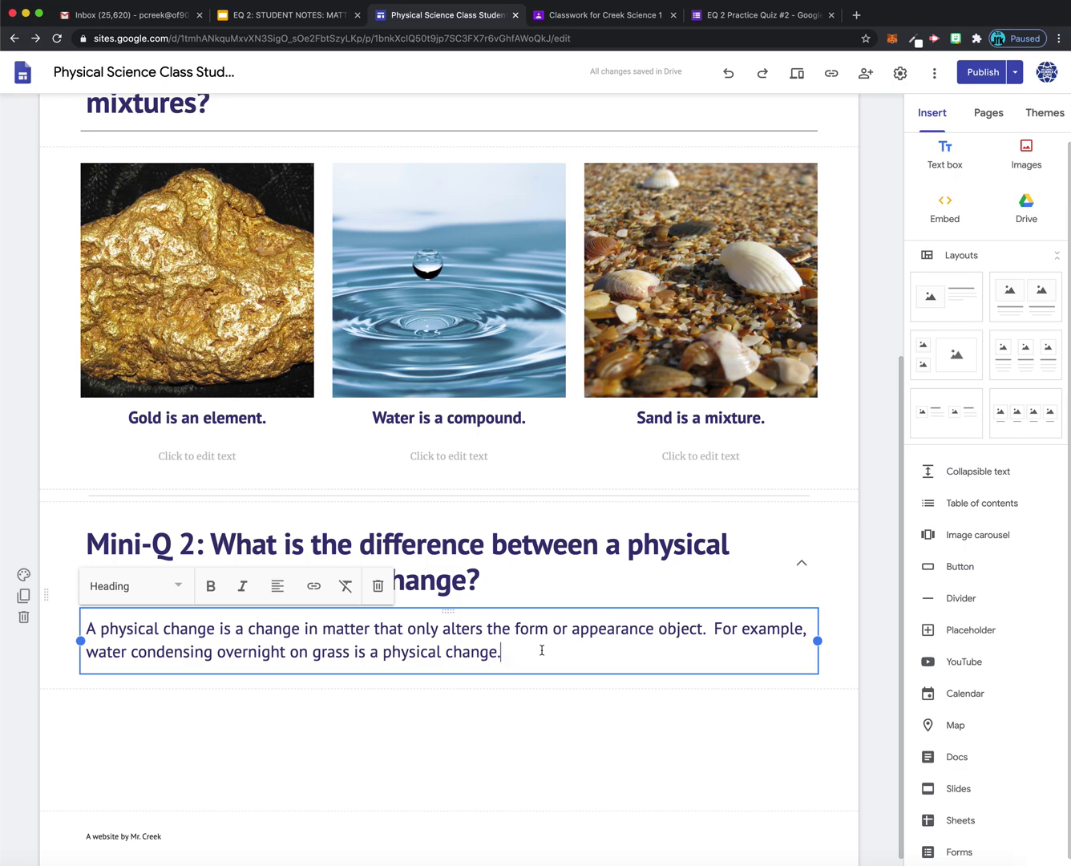
pyautogui.scroll(-1, 543, 650)
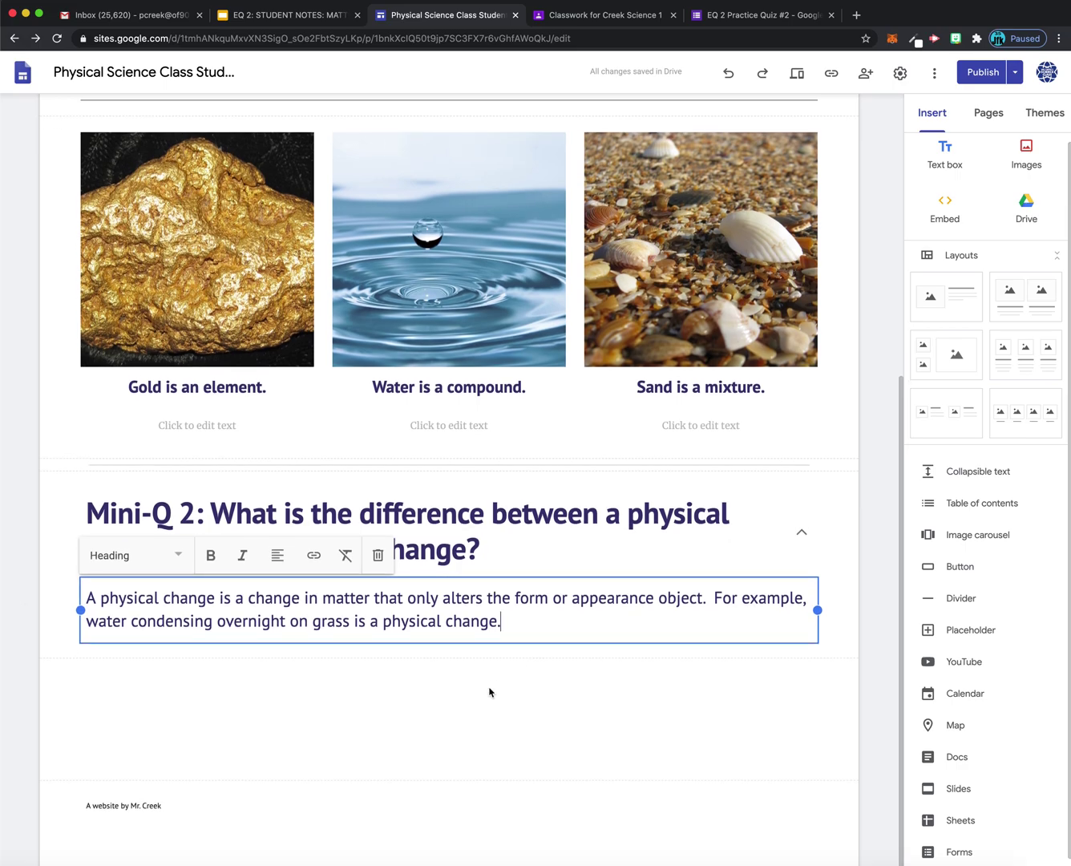
pyautogui.write('A cham')
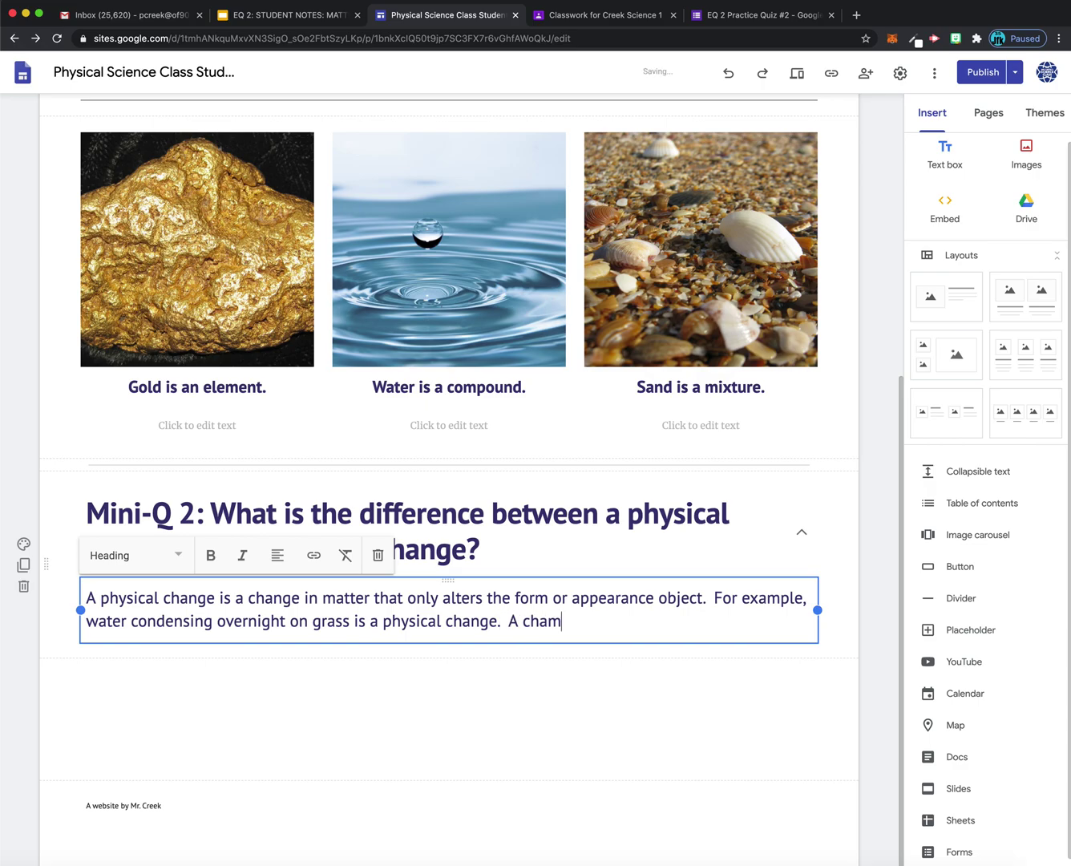
pyautogui.press('BackSpace')
pyautogui.write('emical change ')
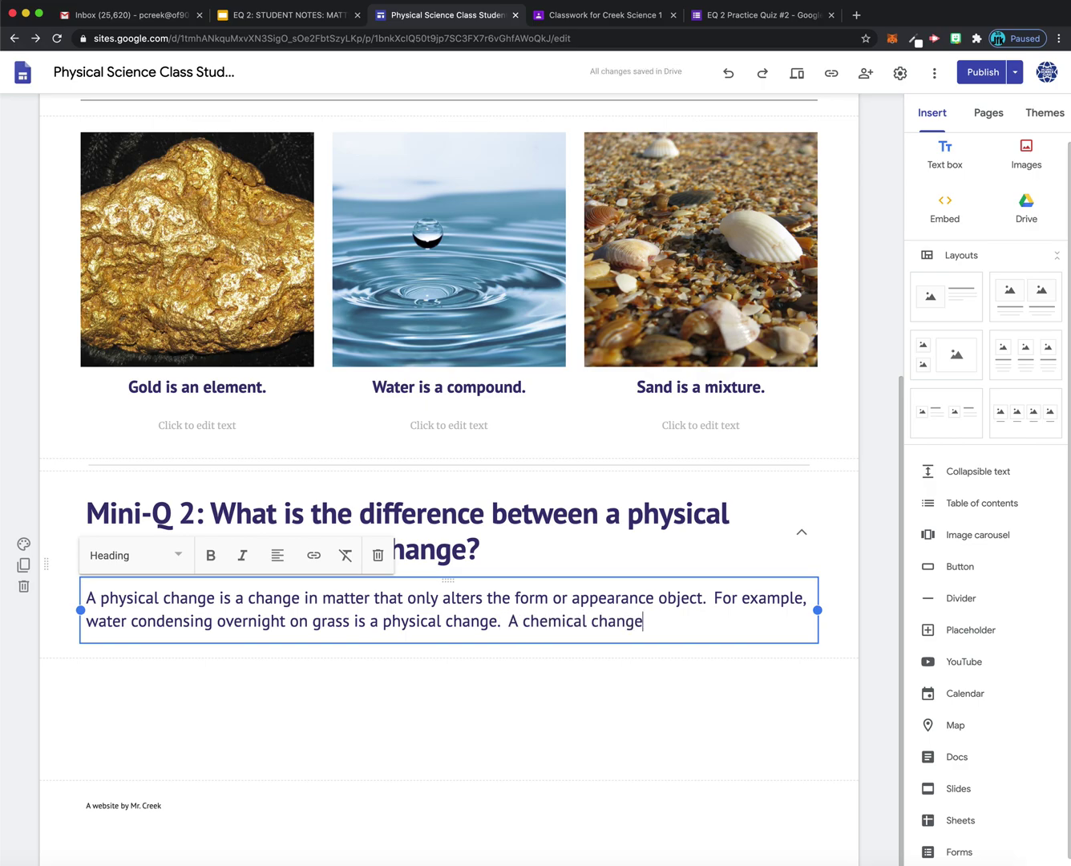
pyautogui.write('produces a new s')
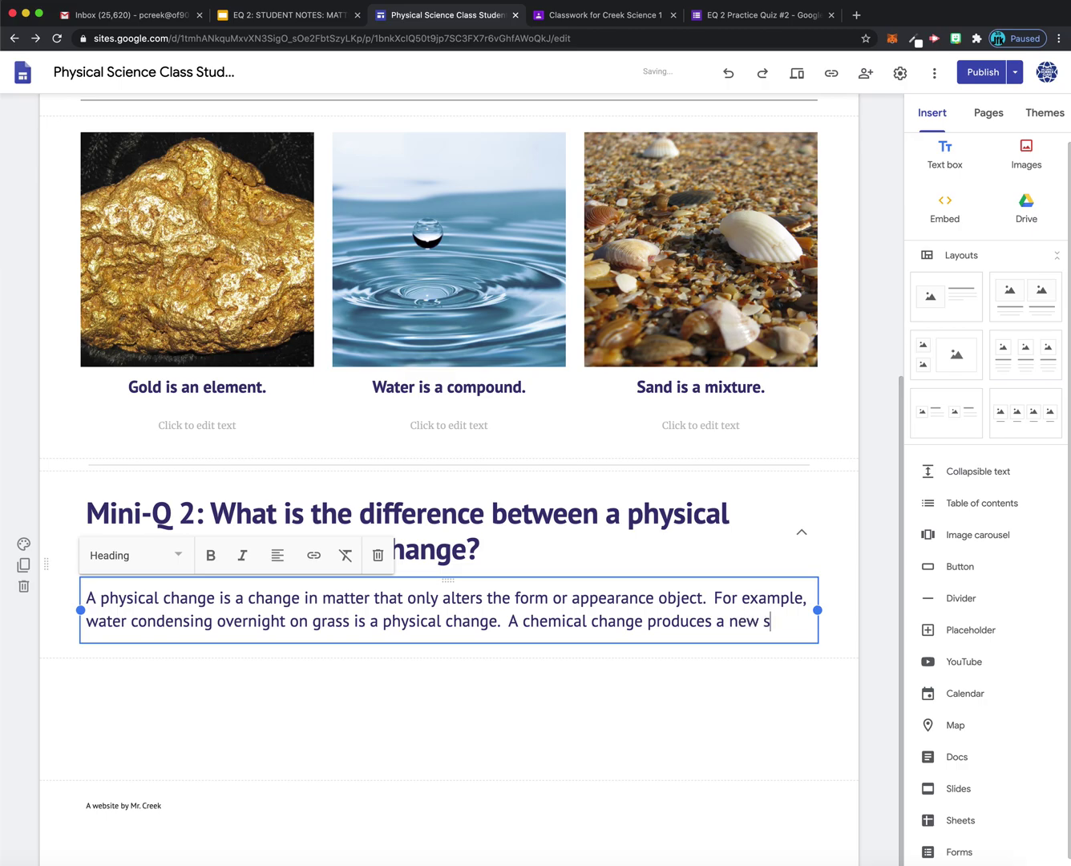
pyautogui.write('ubstance')
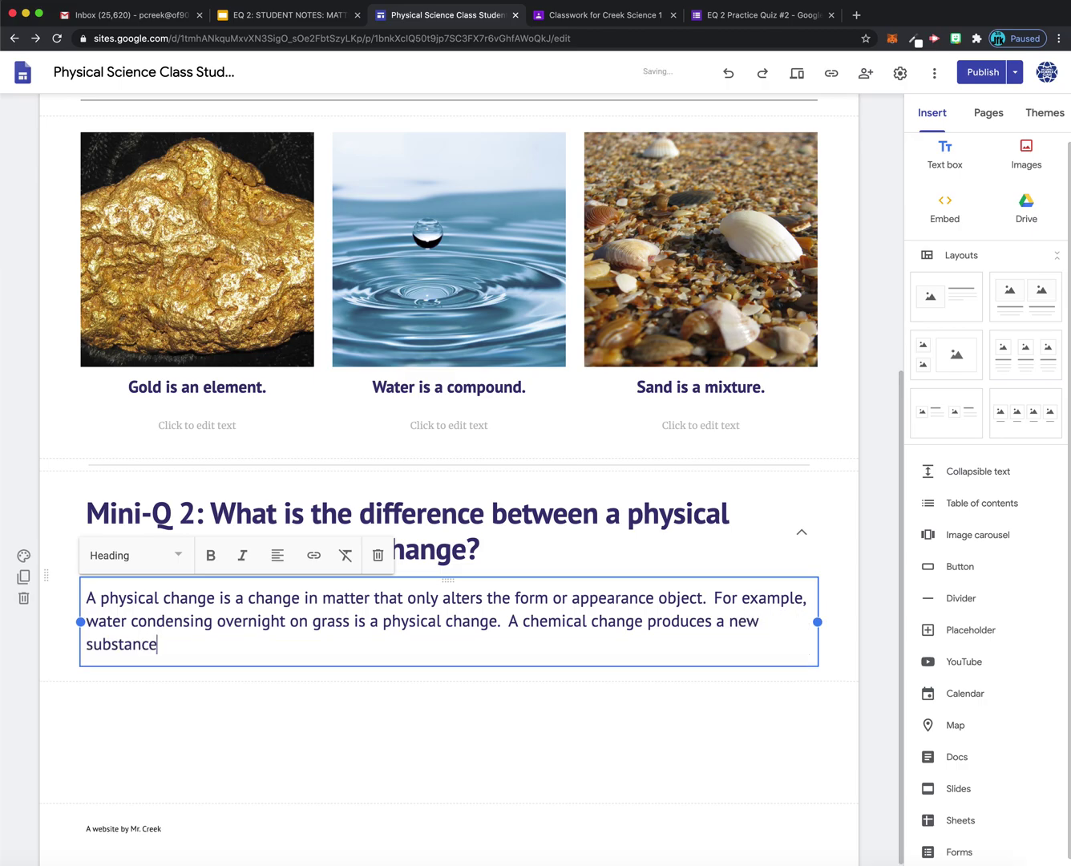
# Reword the last sentence of the Mini-Q 2 answer to "A chemical change is a change in matter that produces a new substance.".
pyautogui.click(649, 622)
pyautogui.write('is a change in m')
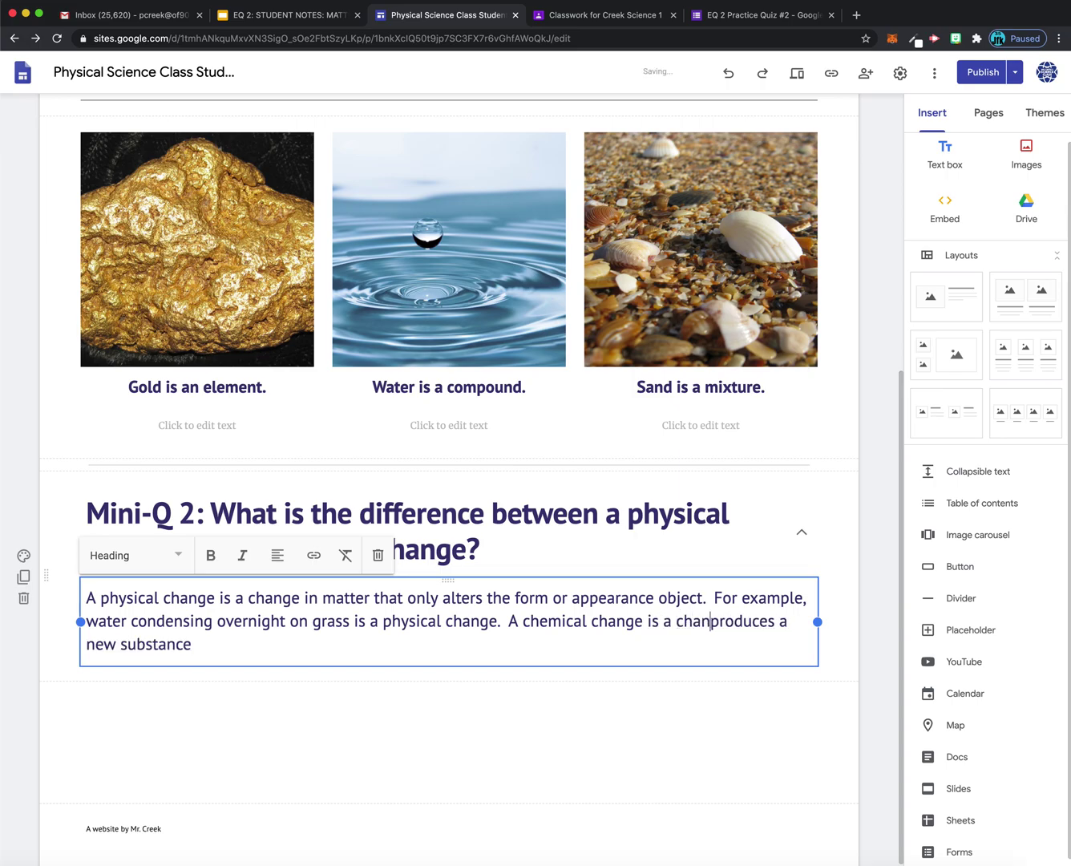
pyautogui.write('atter that')
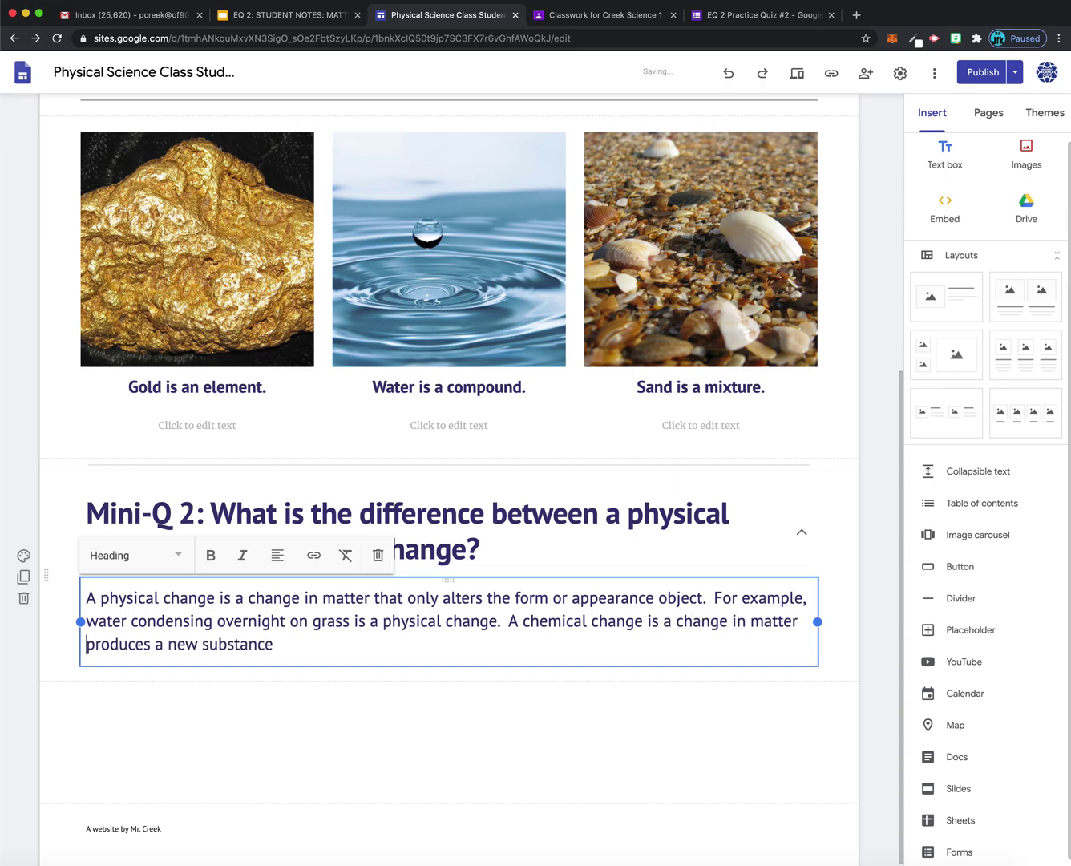
pyautogui.click(335, 644)
pyautogui.write('.')
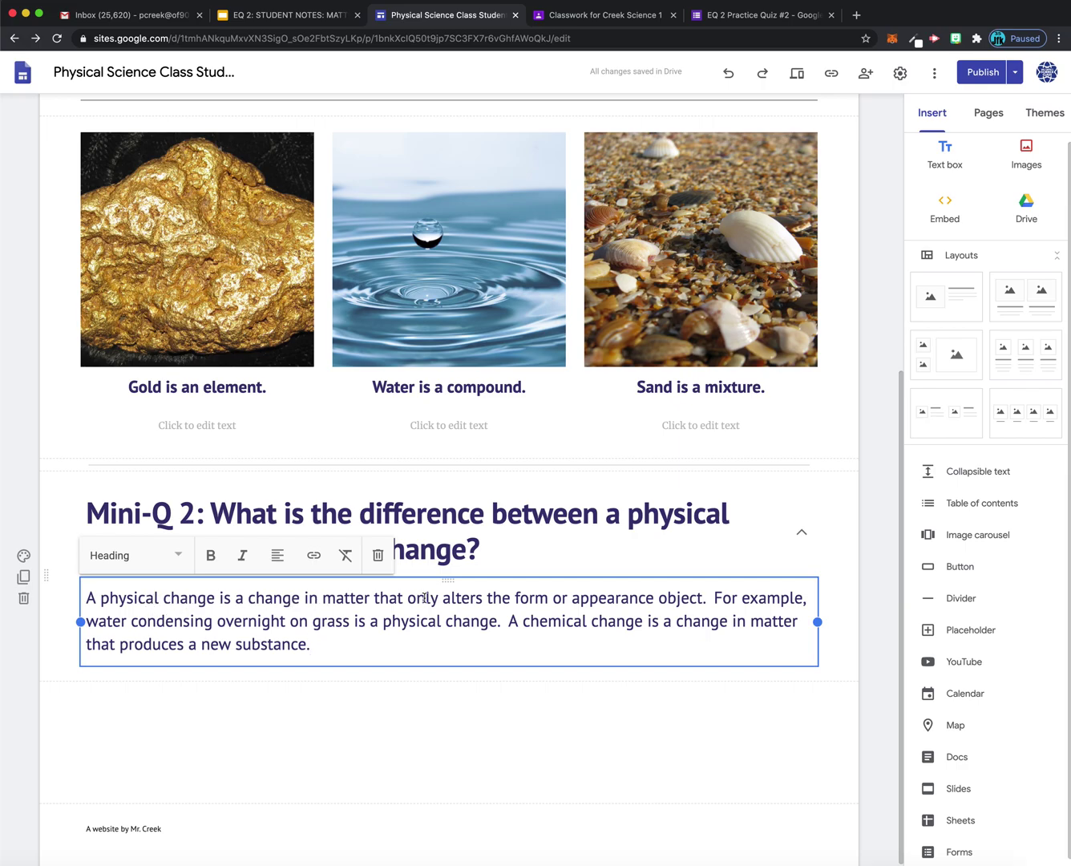
# Insert the sentence "It doesn't produce a new substance." before the water condensation example in the Mini-Q 2 answer.
pyautogui.click(714, 598)
pyautogui.write('It doesn')
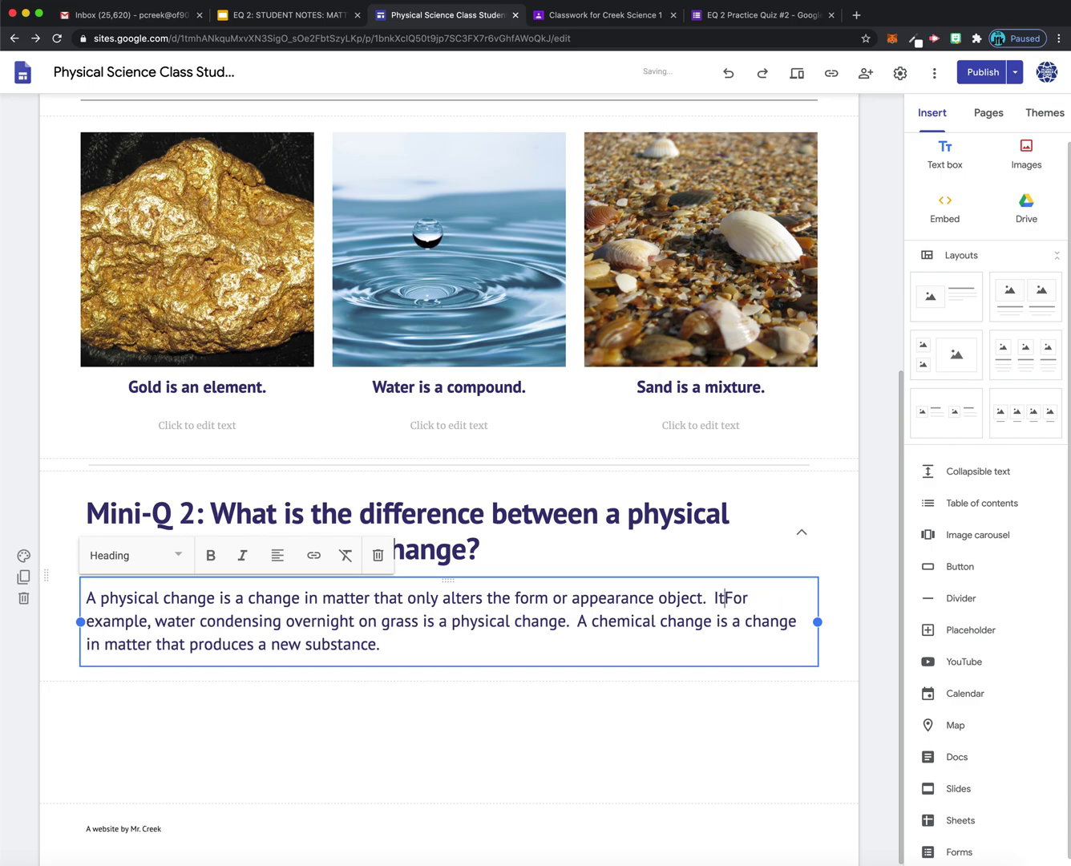
pyautogui.write("'t pro")
pyautogui.write('duce a new ')
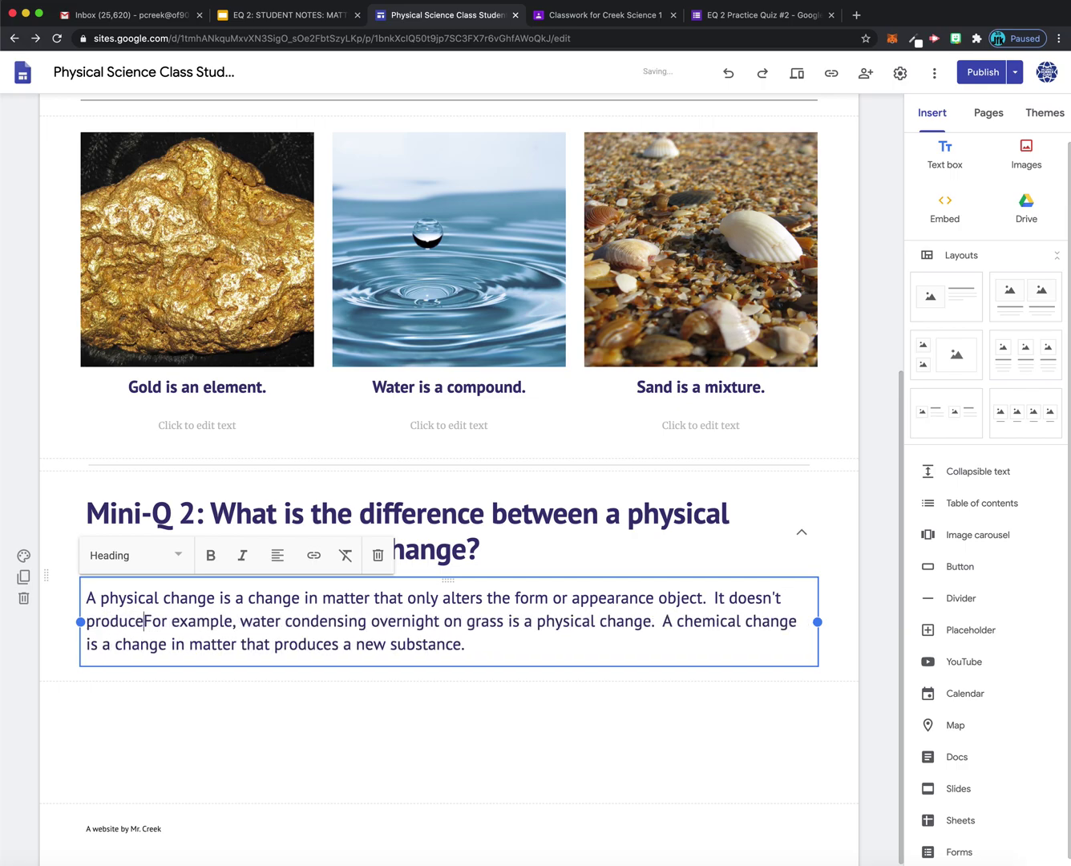
pyautogui.write('substance.')
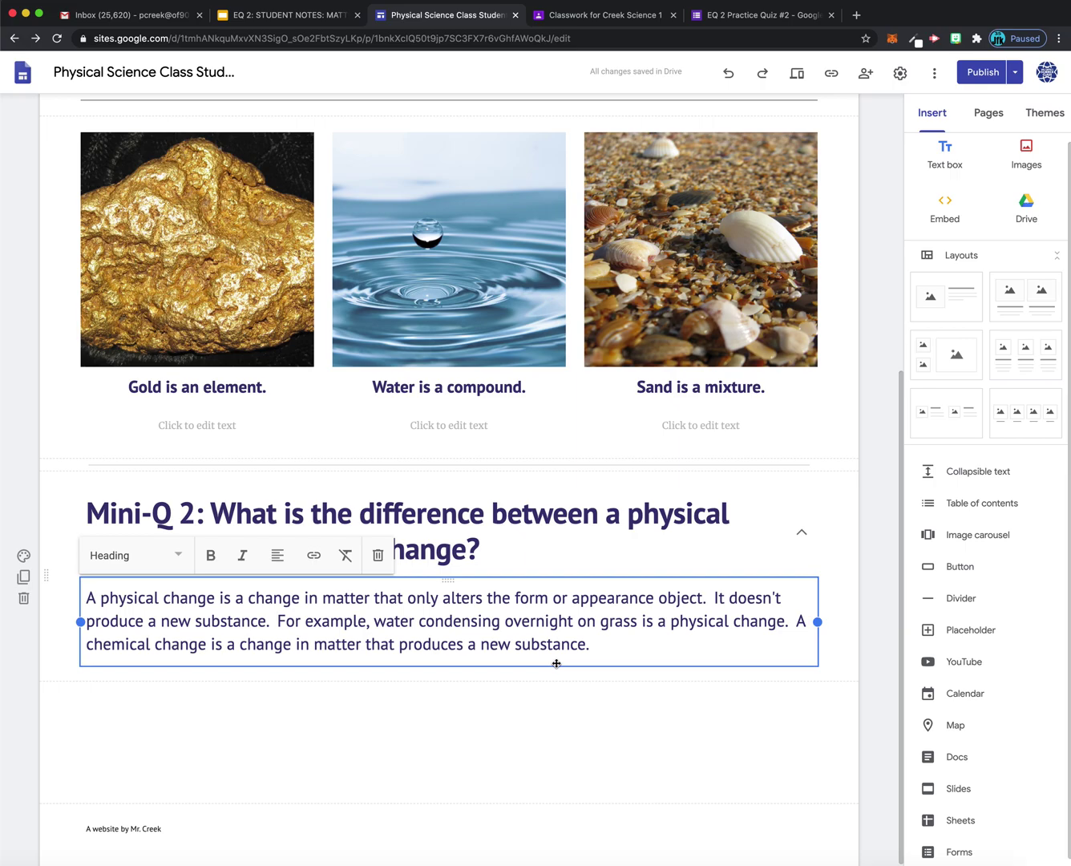
# Add the sentence "For example, a campfire burning is a chemical change." to the end of the Mini-Q 2 answer.
pyautogui.click(597, 650)
pyautogui.write('For example,')
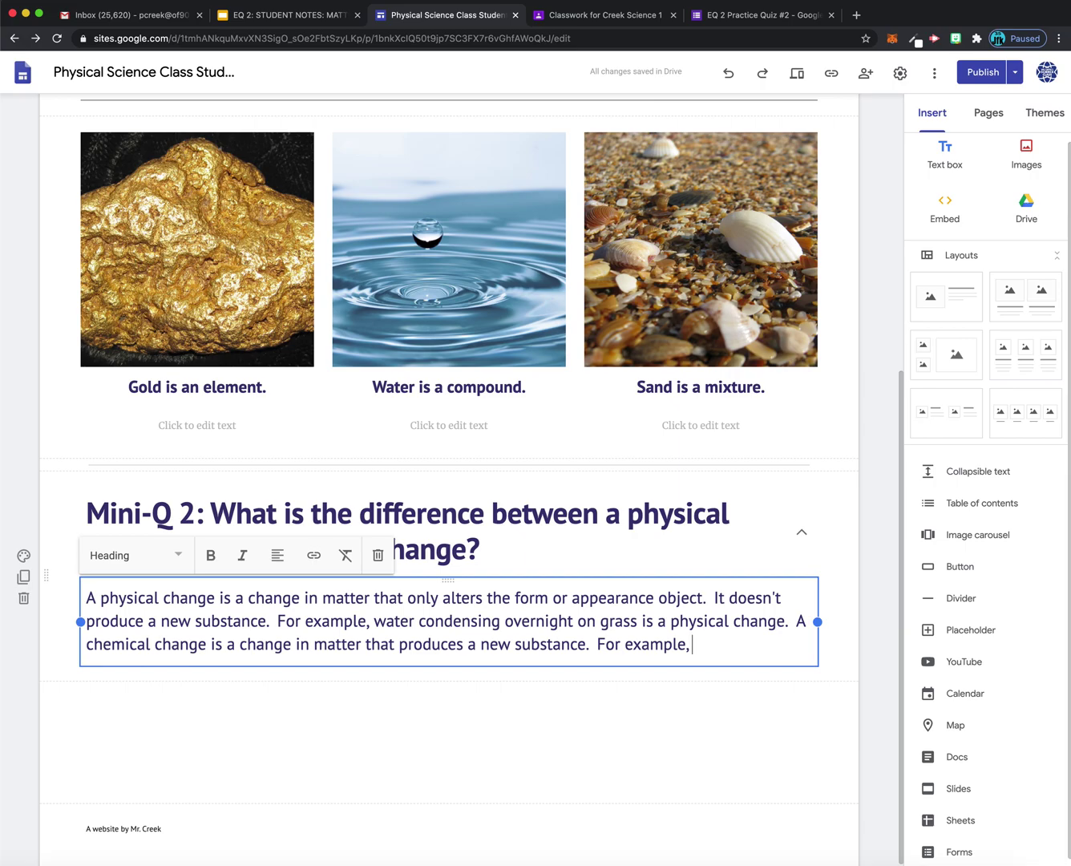
pyautogui.write(' a campfire burin')
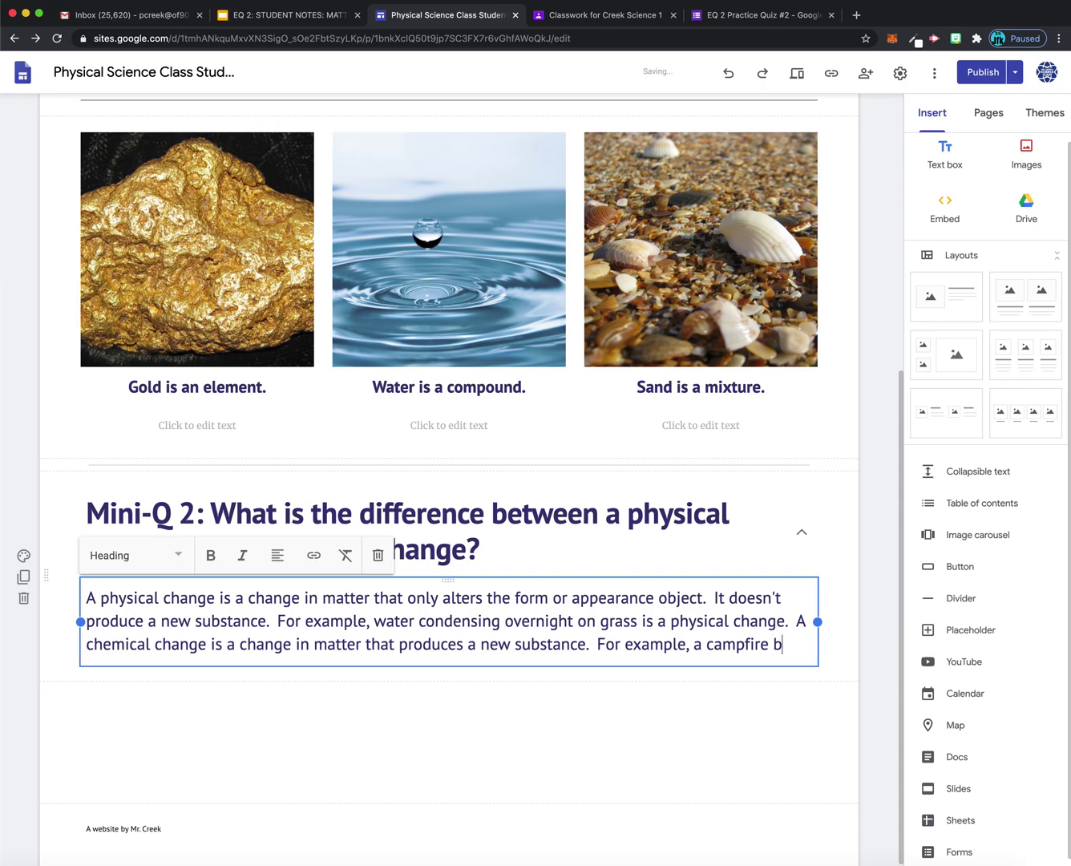
pyautogui.press('BackSpace')
pyautogui.press('BackSpace')
pyautogui.write('ning ')
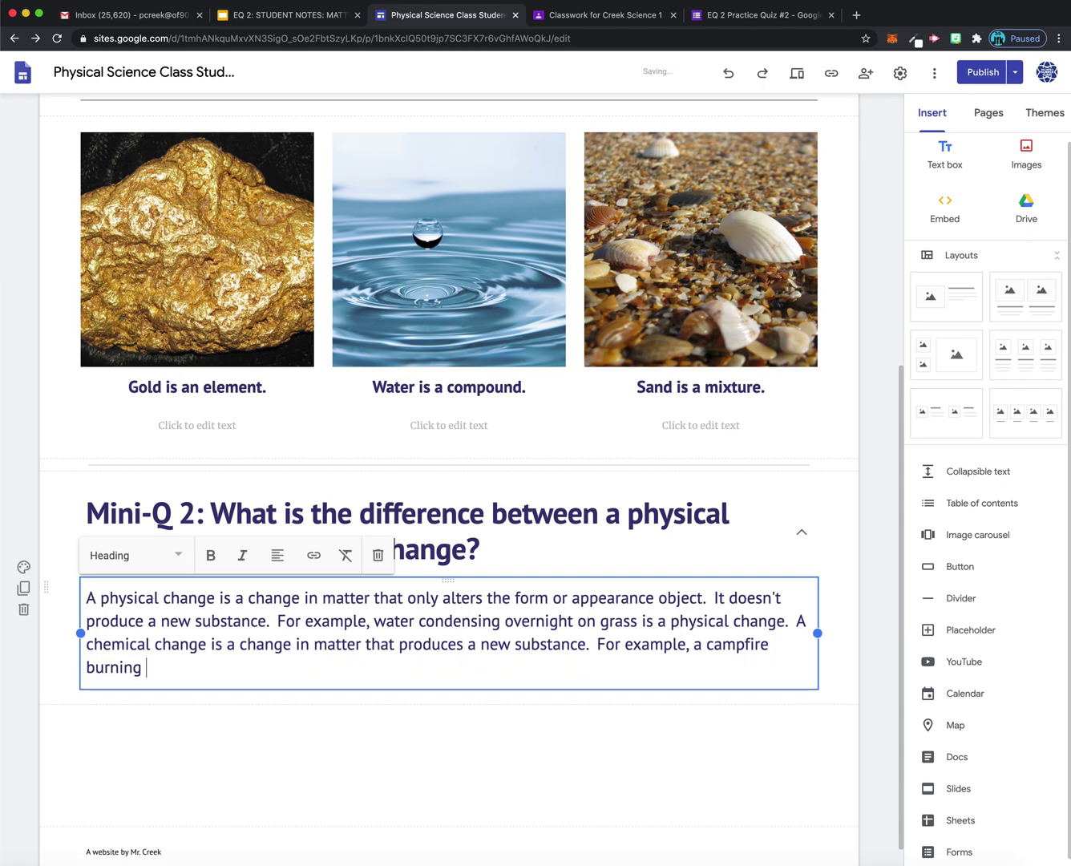
pyautogui.write('is an example of a')
pyautogui.press('BackSpace')
pyautogui.press('BackSpace')
pyautogui.press('BackSpace')
pyautogui.press('BackSpace')
pyautogui.press('BackSpace')
pyautogui.press('BackSpace')
pyautogui.press('BackSpace')
pyautogui.press('BackSpace')
pyautogui.press('BackSpace')
pyautogui.press('BackSpace')
pyautogui.press('BackSpace')
pyautogui.press('BackSpace')
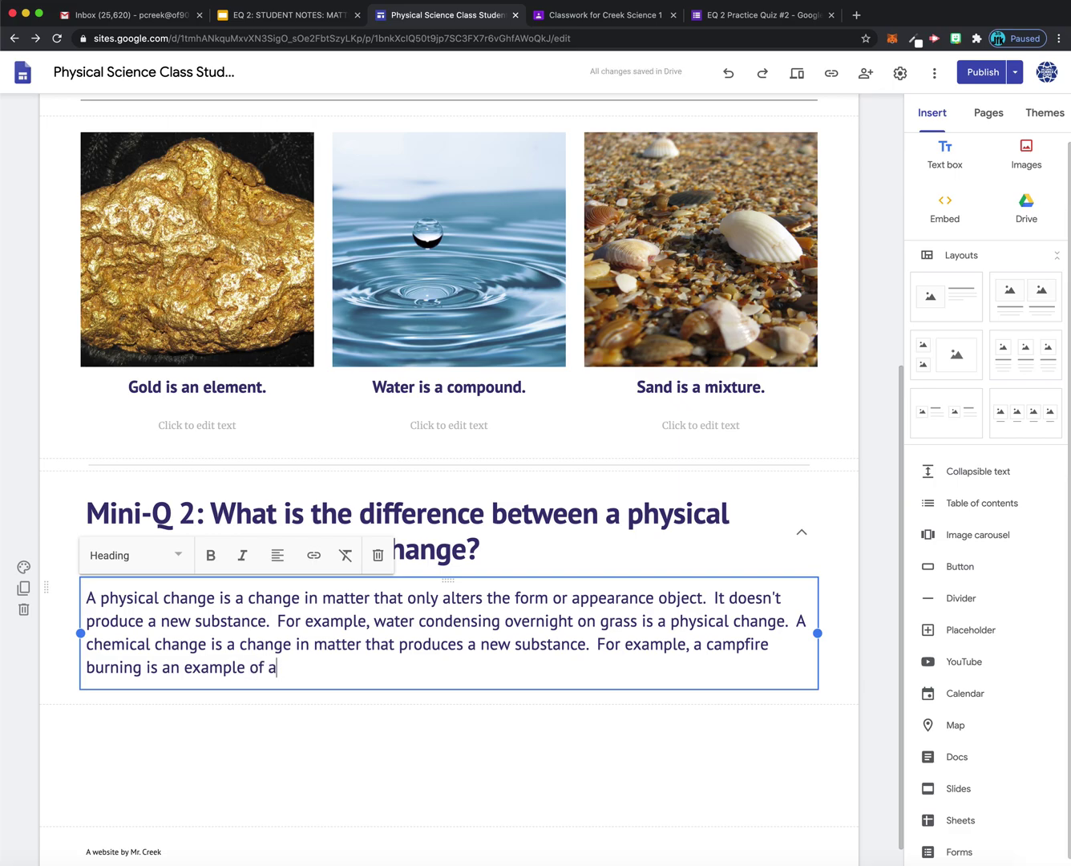
pyautogui.press('BackSpace')
pyautogui.press('BackSpace')
pyautogui.press('BackSpace')
pyautogui.press('BackSpace')
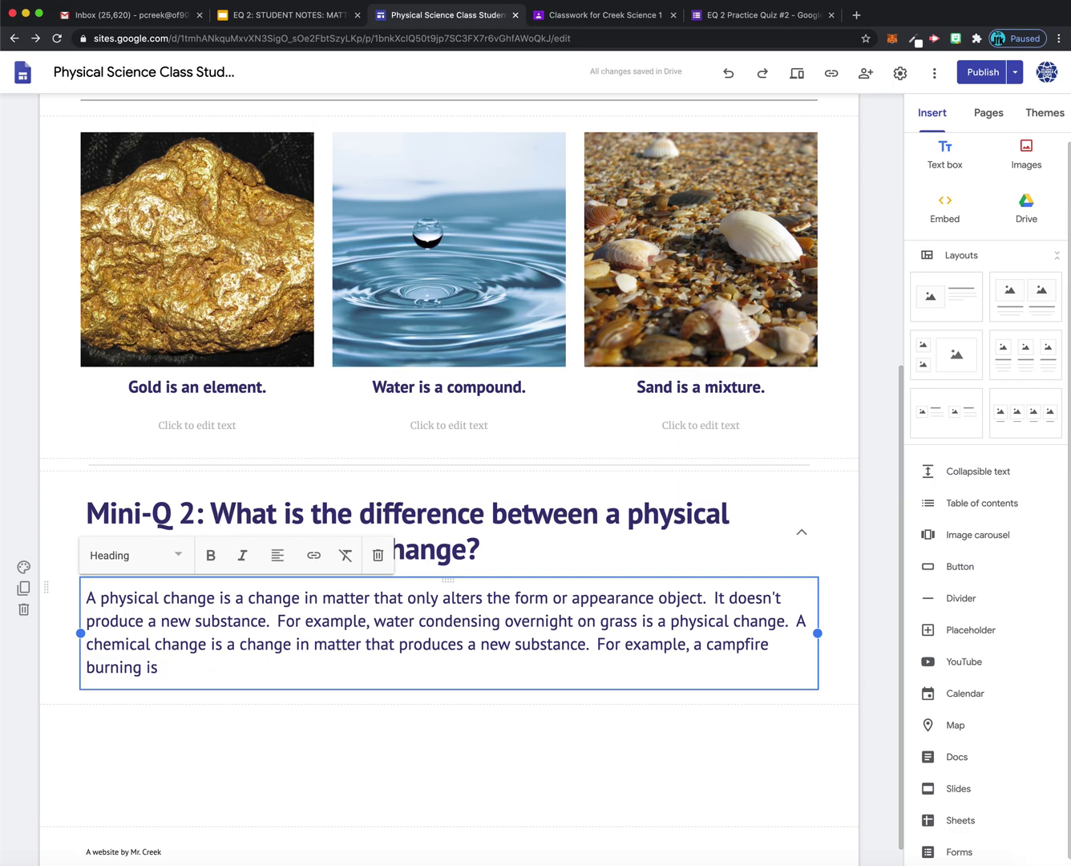
pyautogui.write('a chemica')
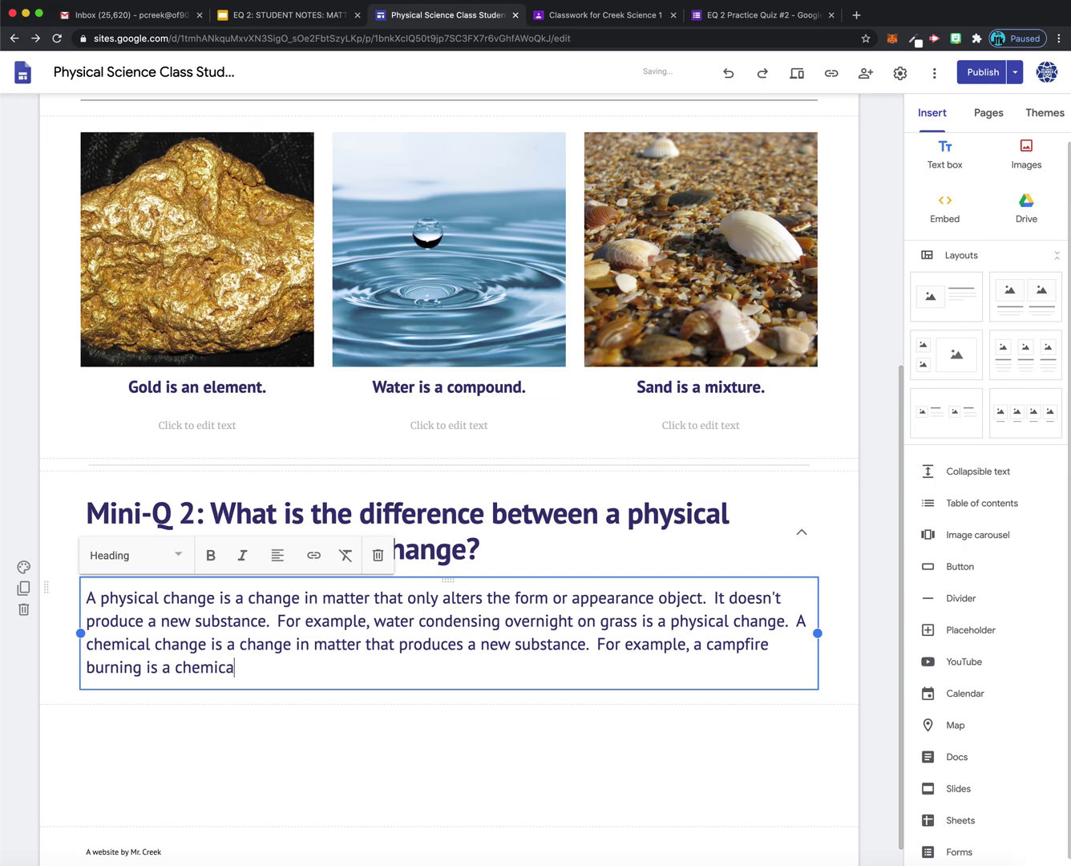
pyautogui.write('l change.')
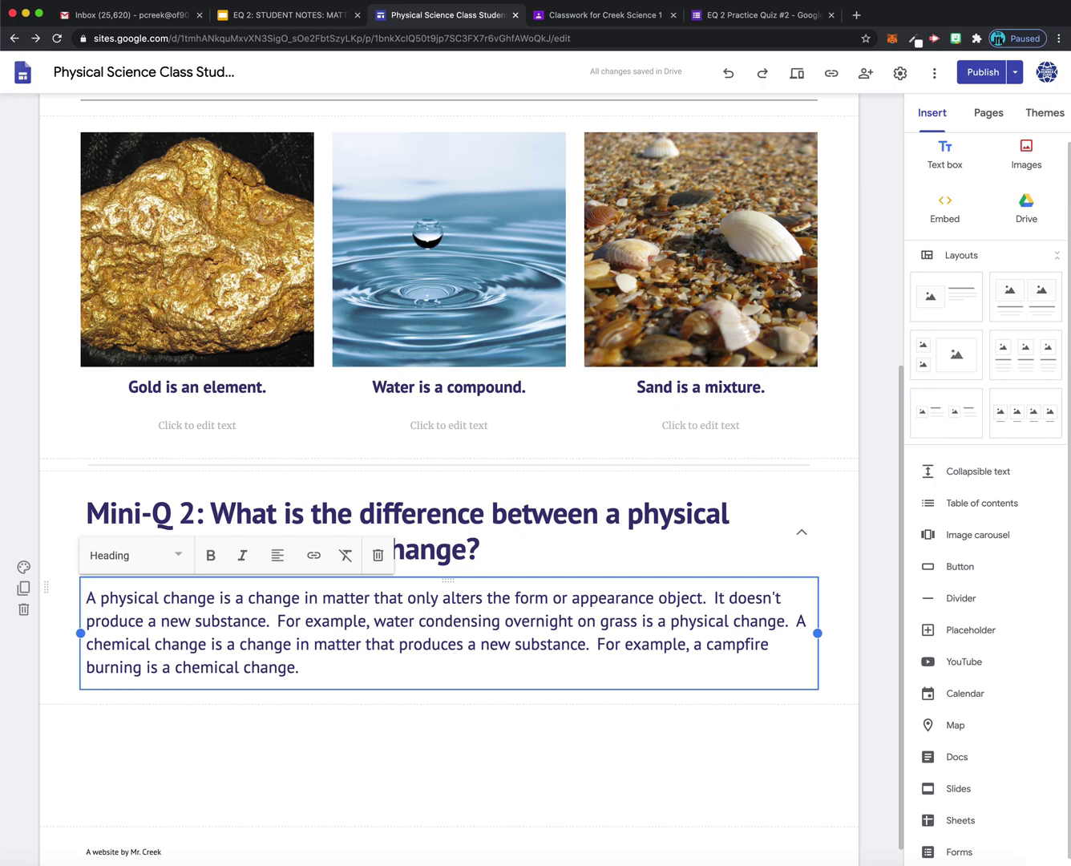
# Begin a concluding sentence at the end of the Mini-Q 2 answer with "Overall, a chemical change".
pyautogui.write('  Overal')
pyautogui.write('l,')
pyautogui.write('a chemical cha')
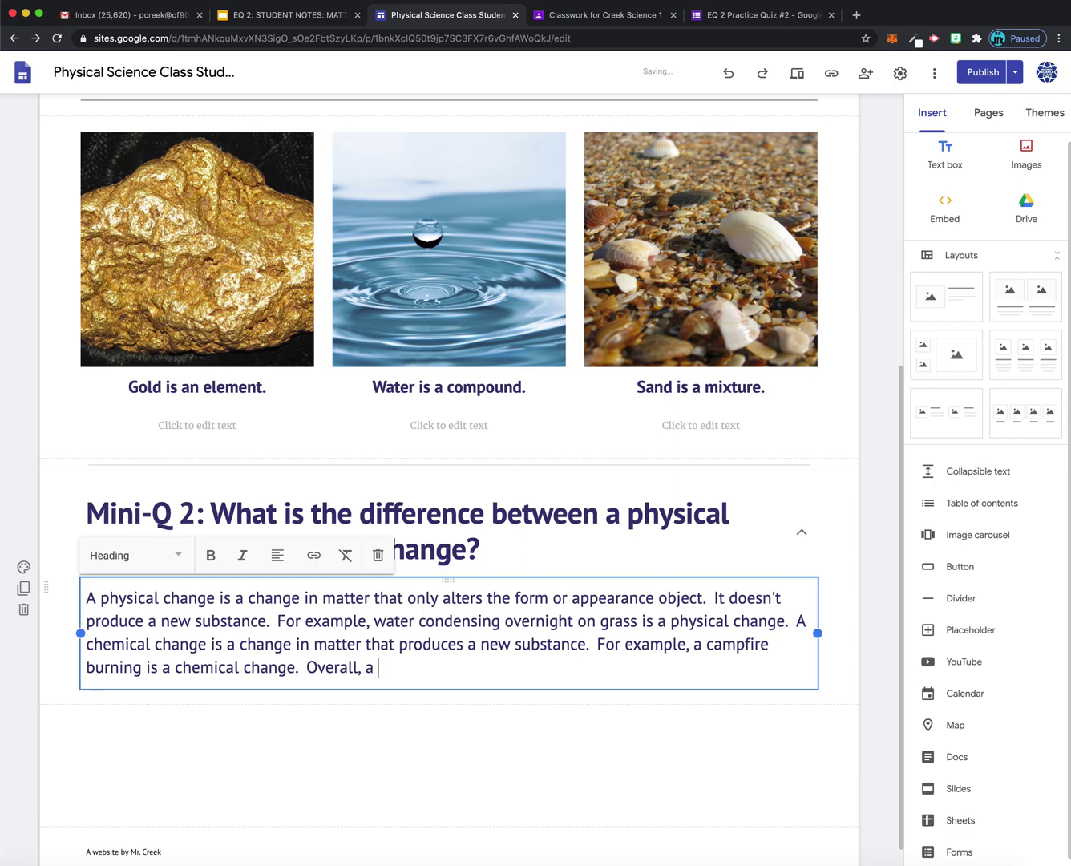
pyautogui.write('nge ')
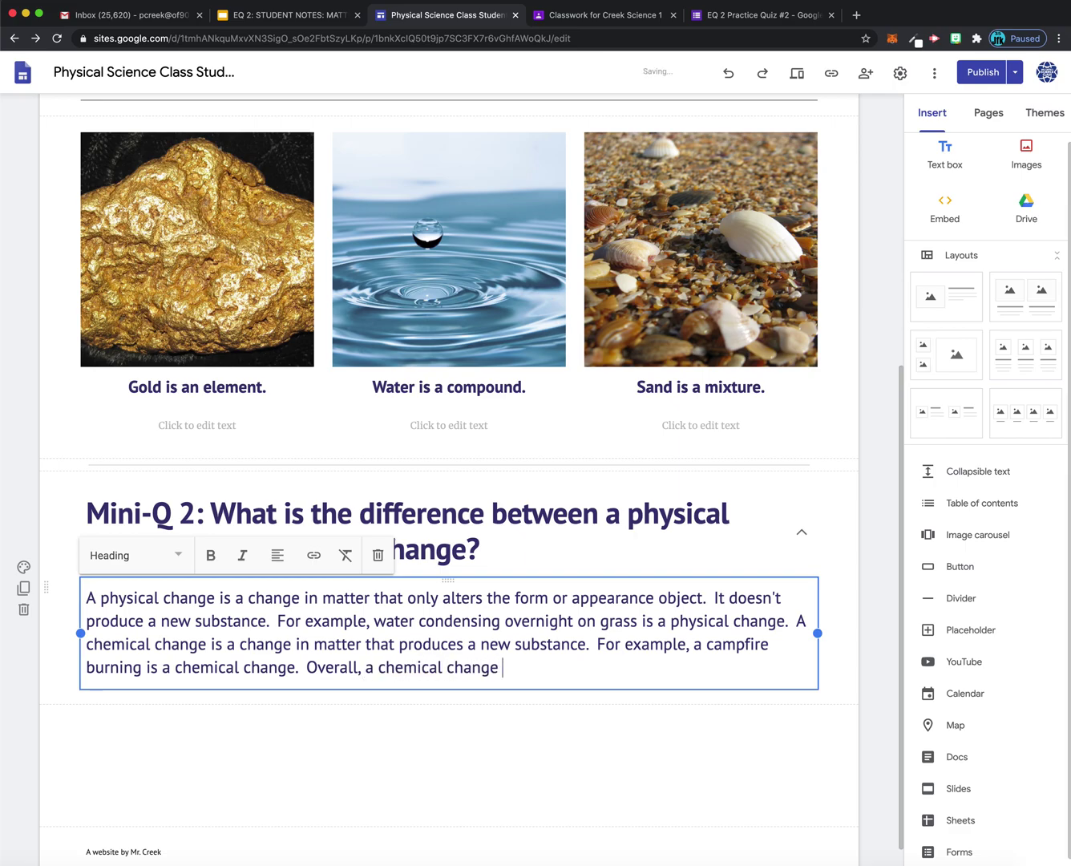
pyautogui.write('produces ')
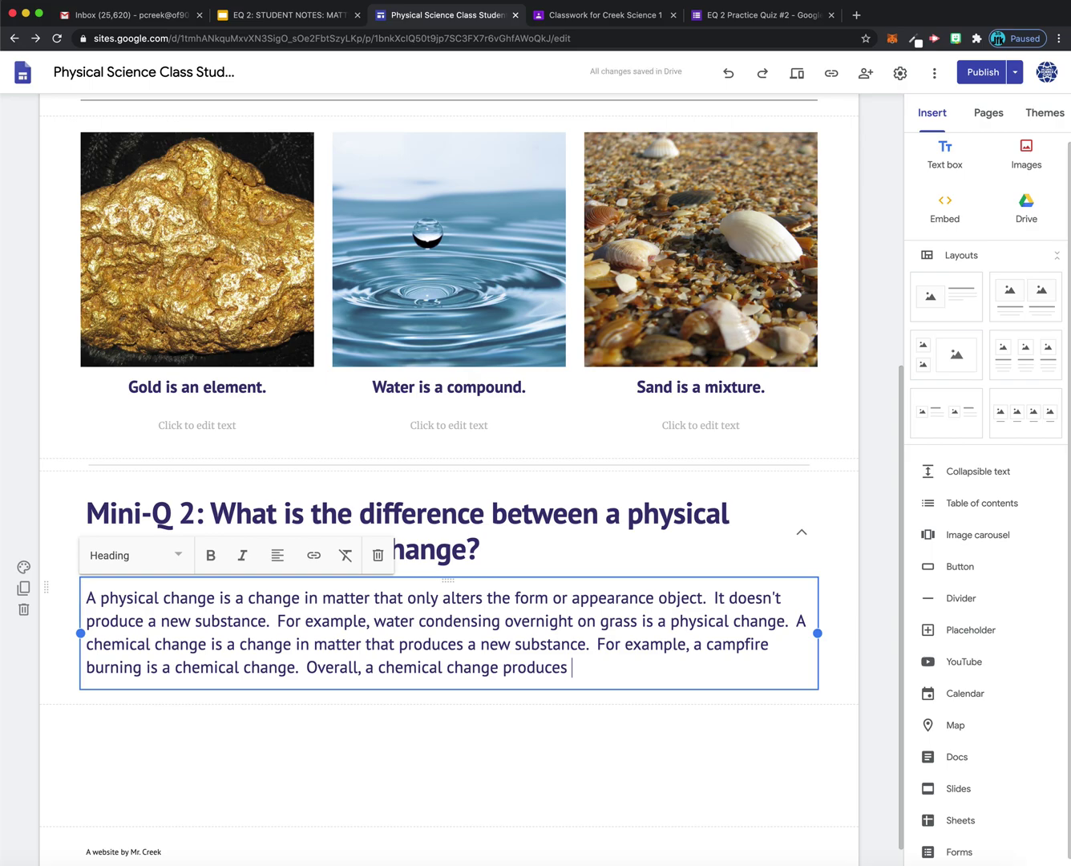
pyautogui.write('a new susb')
pyautogui.press('BackSpace')
pyautogui.press('BackSpace')
pyautogui.press('BackSpace')
pyautogui.press('BackSpace')
pyautogui.press('BackSpace')
pyautogui.press('BackSpace')
pyautogui.press('BackSpace')
pyautogui.press('BackSpace')
pyautogui.press('BackSpace')
pyautogui.press('BackSpace')
pyautogui.press('BackSpace')
pyautogui.press('BackSpace')
pyautogui.press('BackSpace')
pyautogui.press('BackSpace')
pyautogui.press('BackSpace')
pyautogui.press('BackSpace')
pyautogui.press('BackSpace')
pyautogui.press('BackSpace')
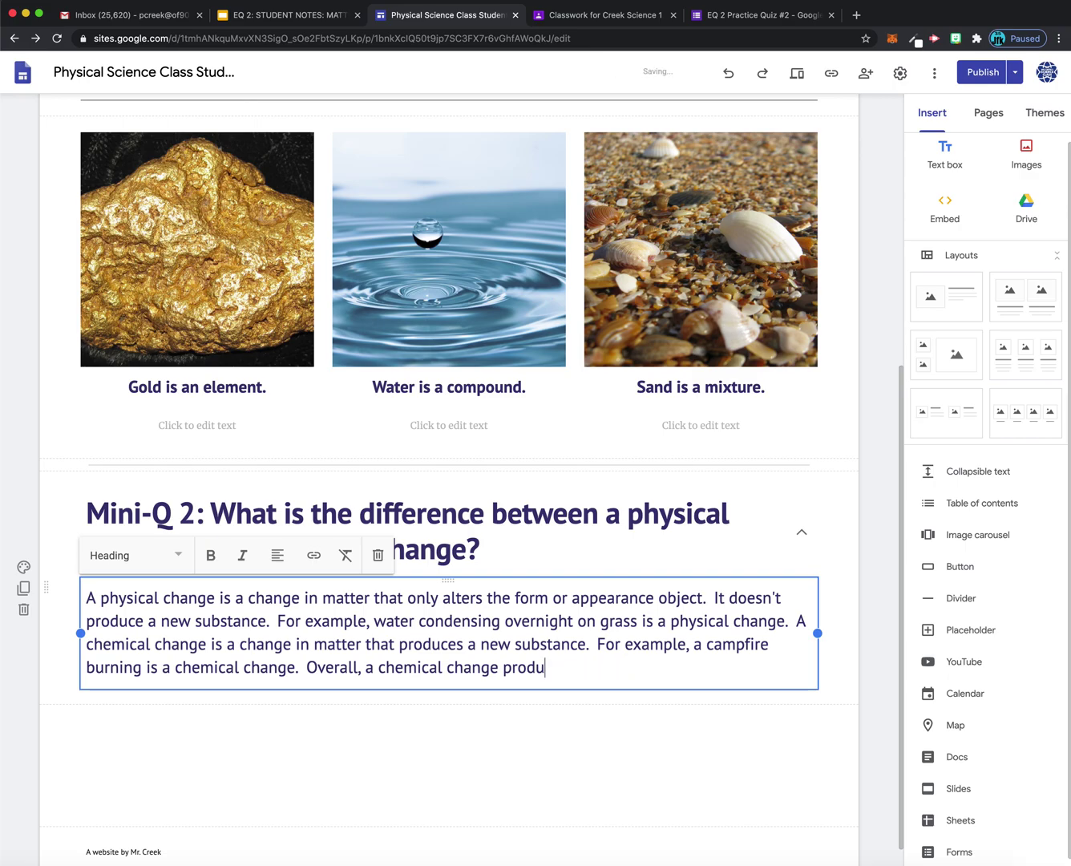
pyautogui.press('BackSpace')
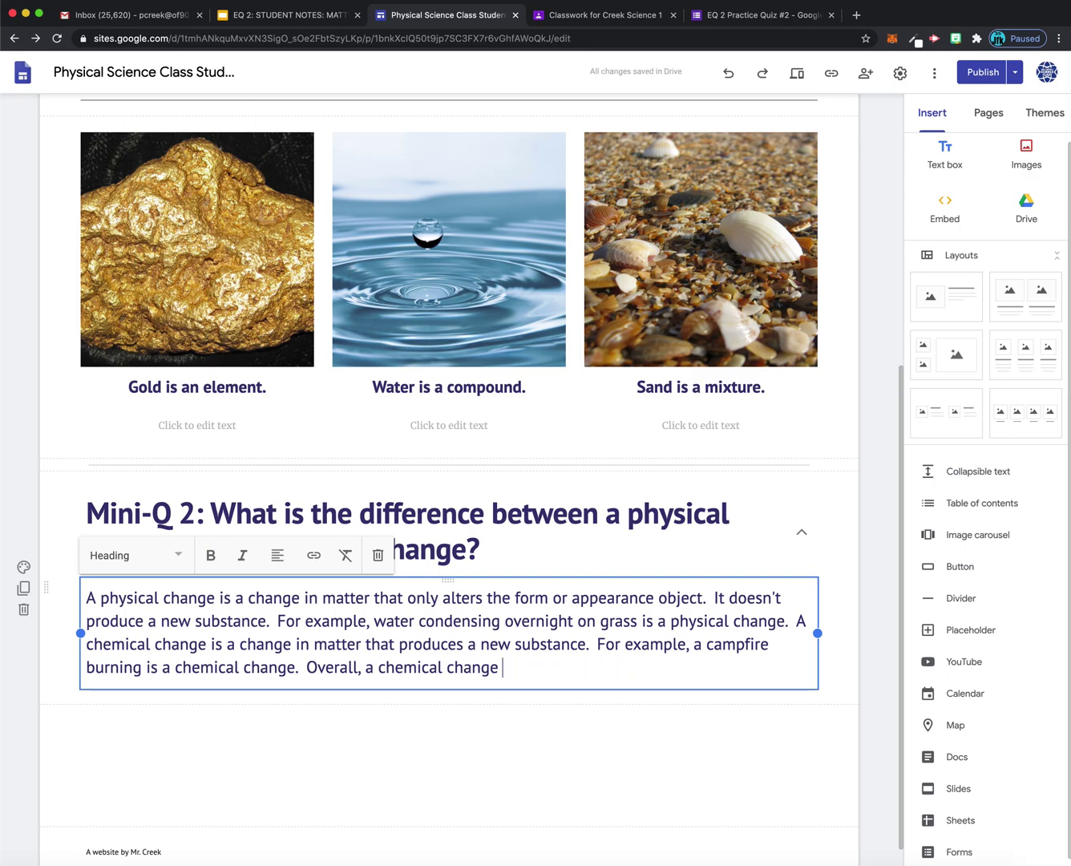
# Complete the "Overall" sentence with "may change the form or appearance of matter, just like a physical change.".
pyautogui.write('may ')
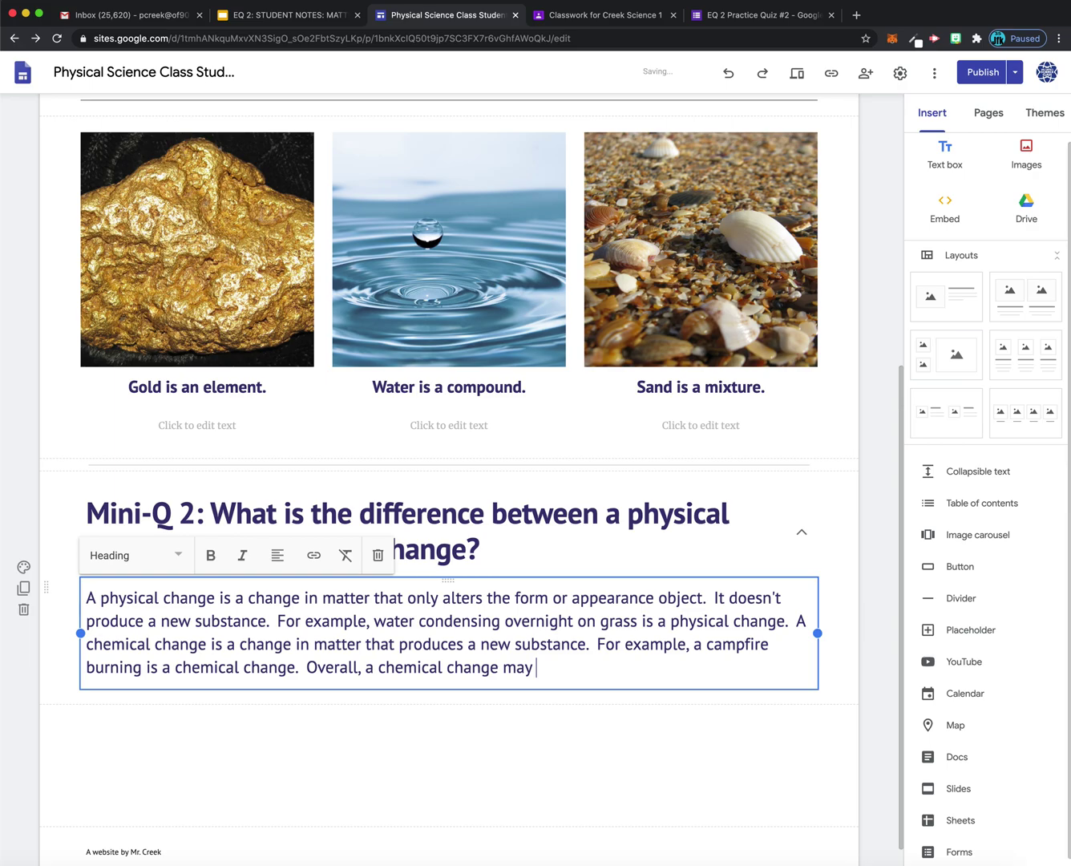
pyautogui.write('change the form or ap')
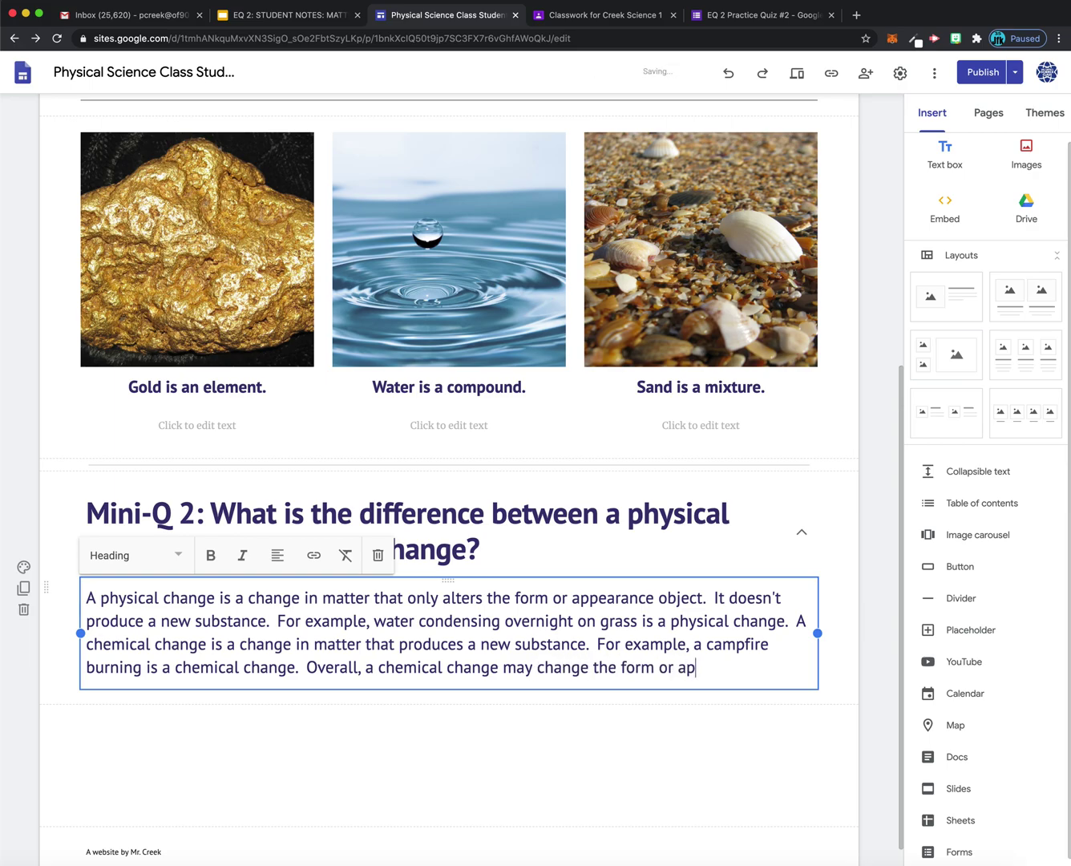
pyautogui.write('pearance of matter')
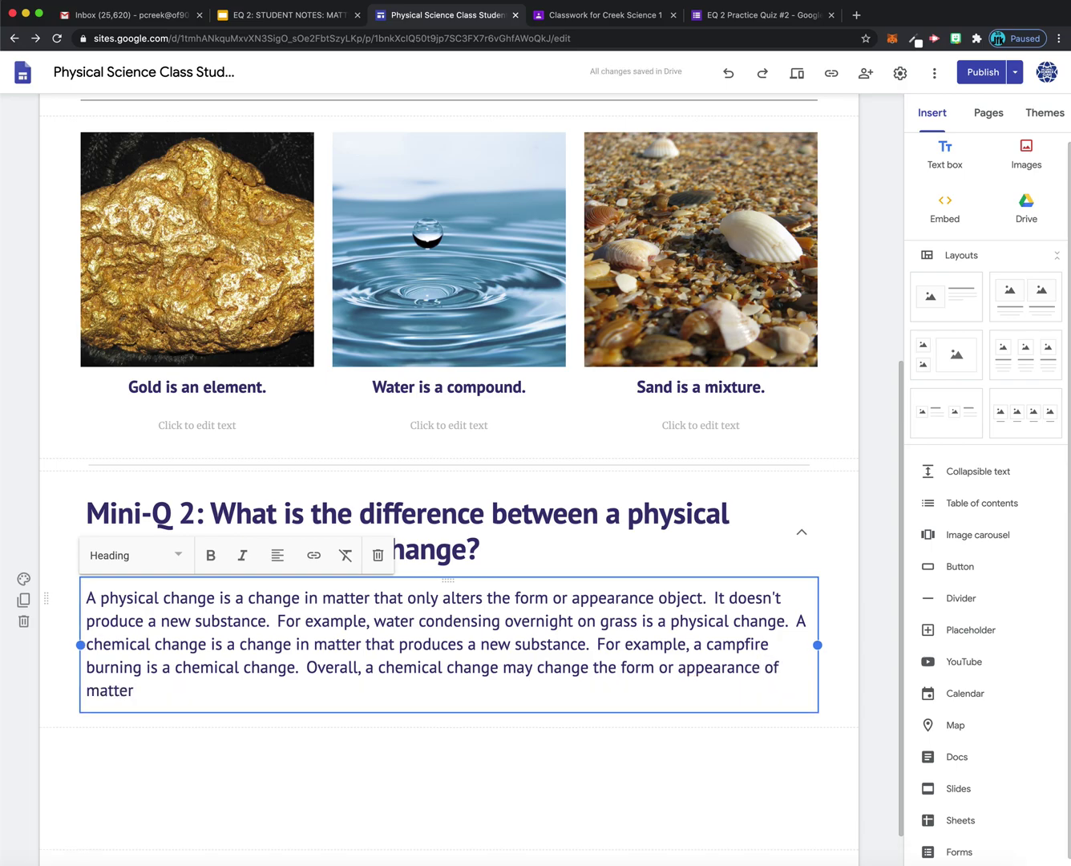
pyautogui.write(', just like a ')
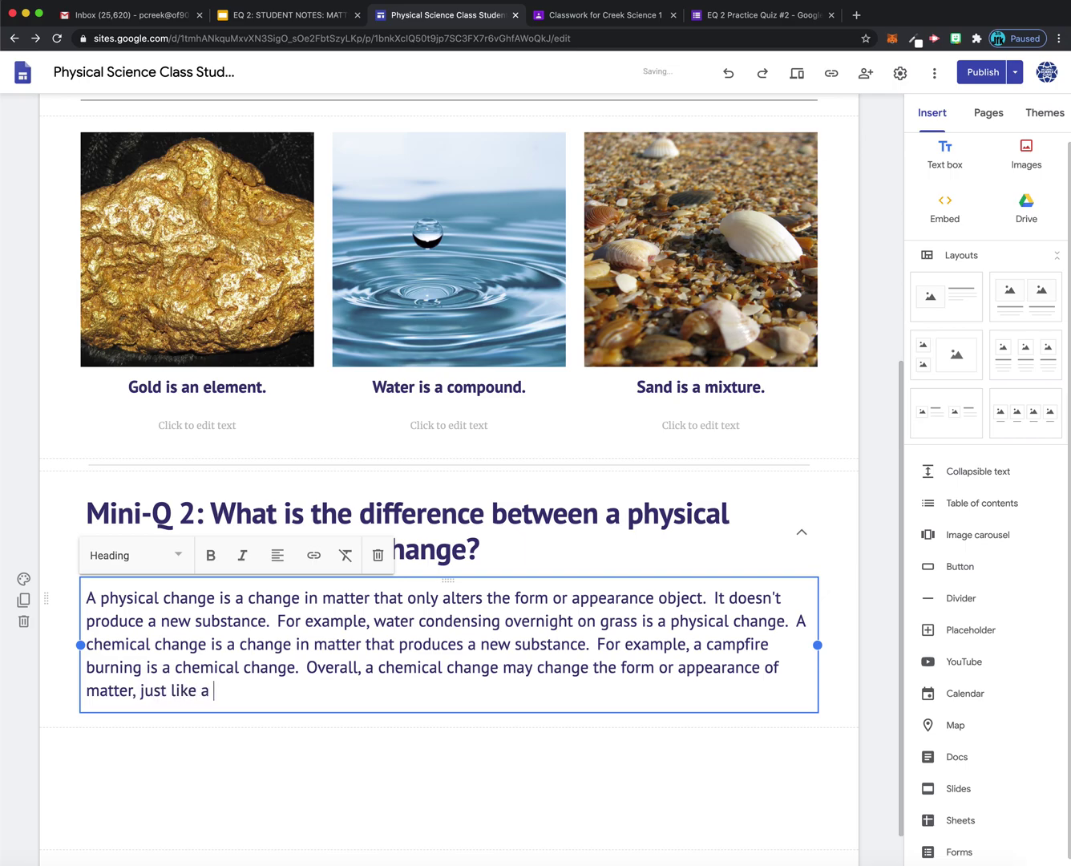
pyautogui.write('physical change.  ')
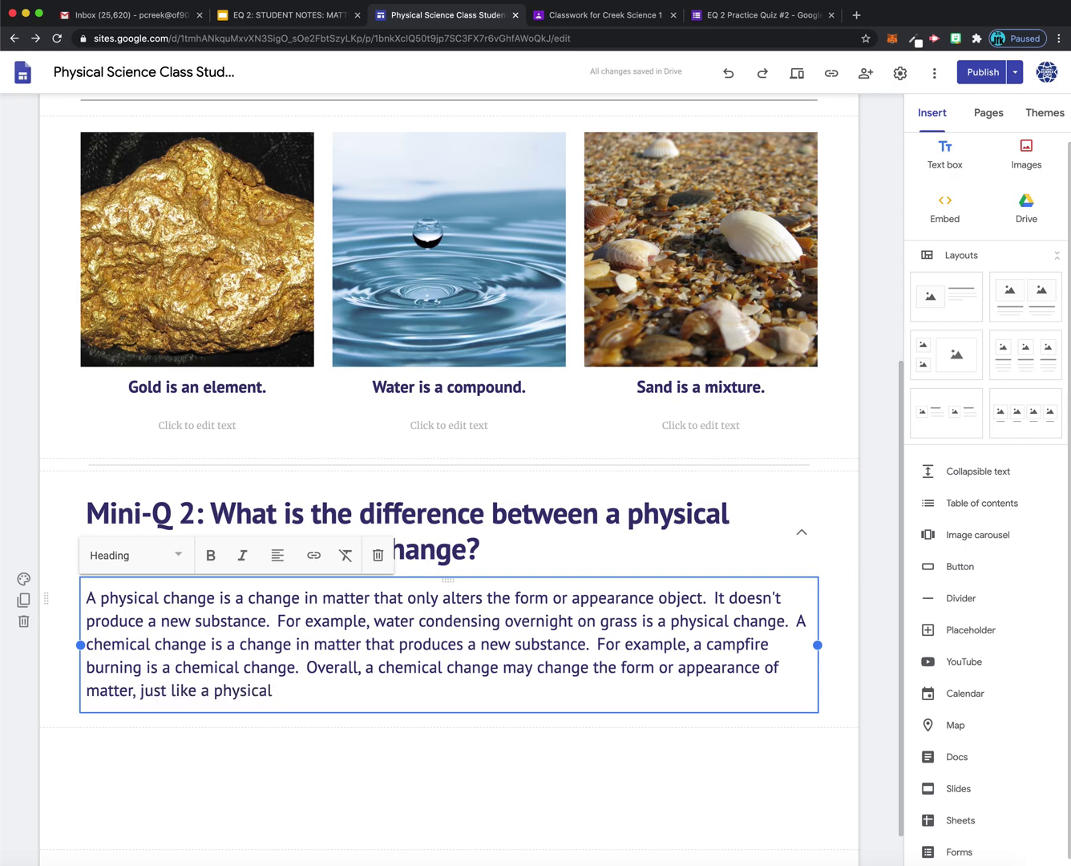
# End the Mini-Q 2 answer with "However, a chemical change produces a new substance, and physical does not.".
pyautogui.write('Ho')
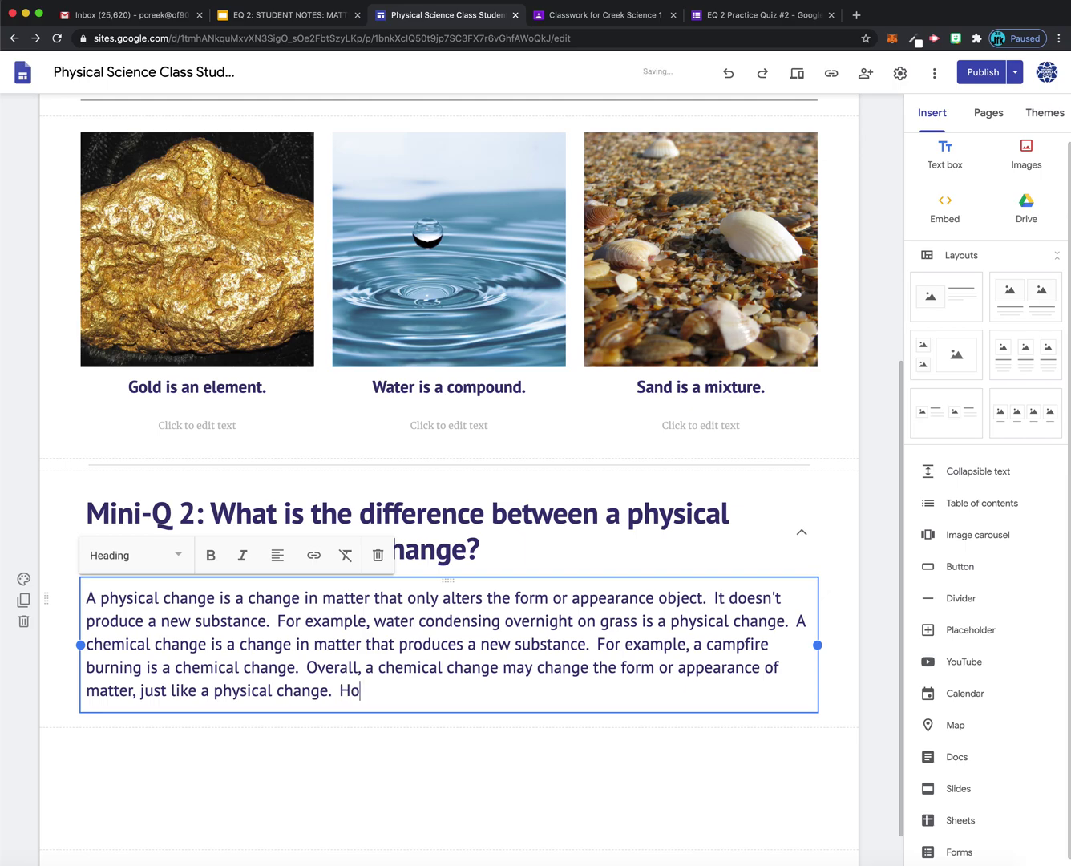
pyautogui.write('wever, a chemical cha')
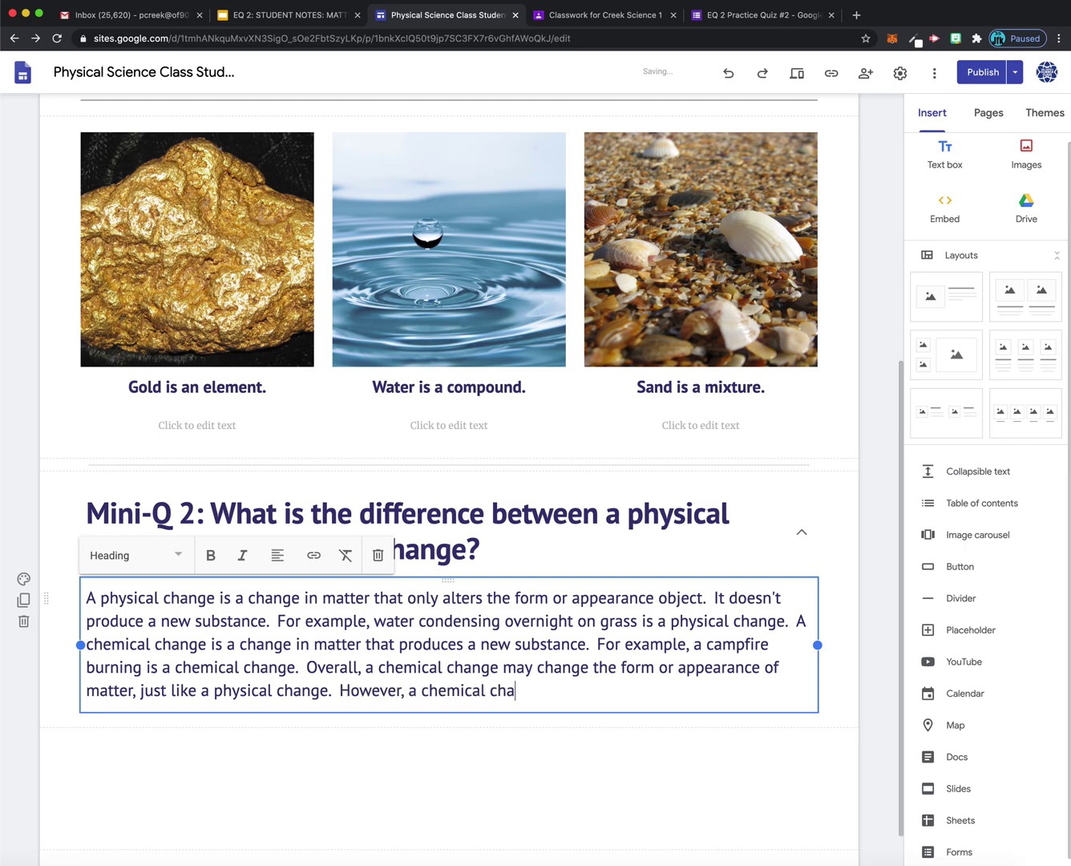
pyautogui.write('nge produces a new sust')
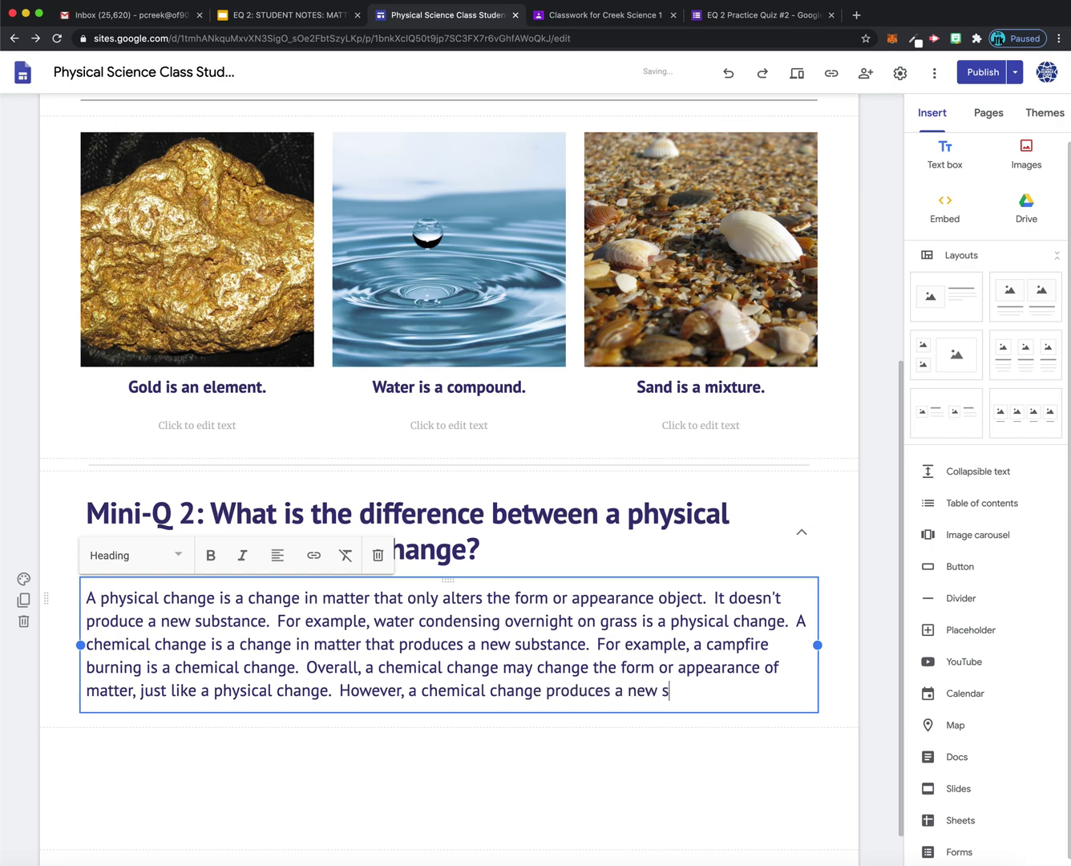
pyautogui.press('BackSpace')
pyautogui.press('BackSpace')
pyautogui.write('bstance, and py')
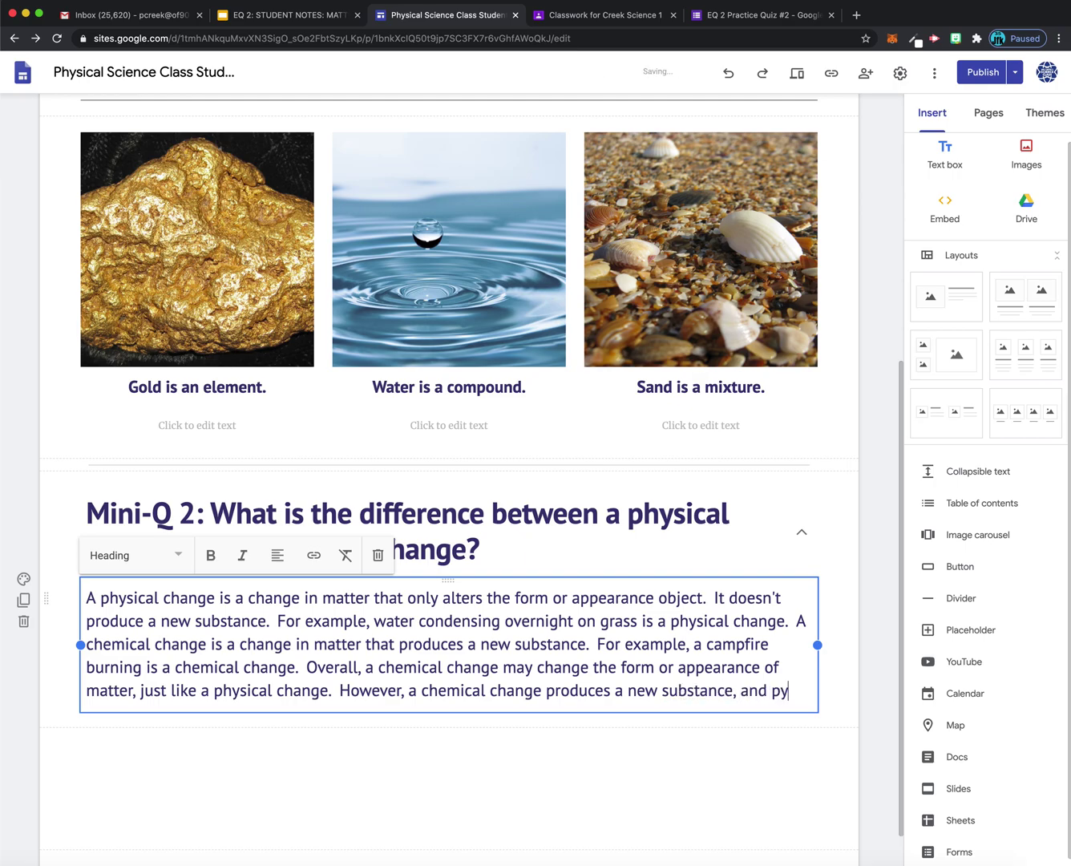
pyautogui.press('BackSpace')
pyautogui.write('hysical ')
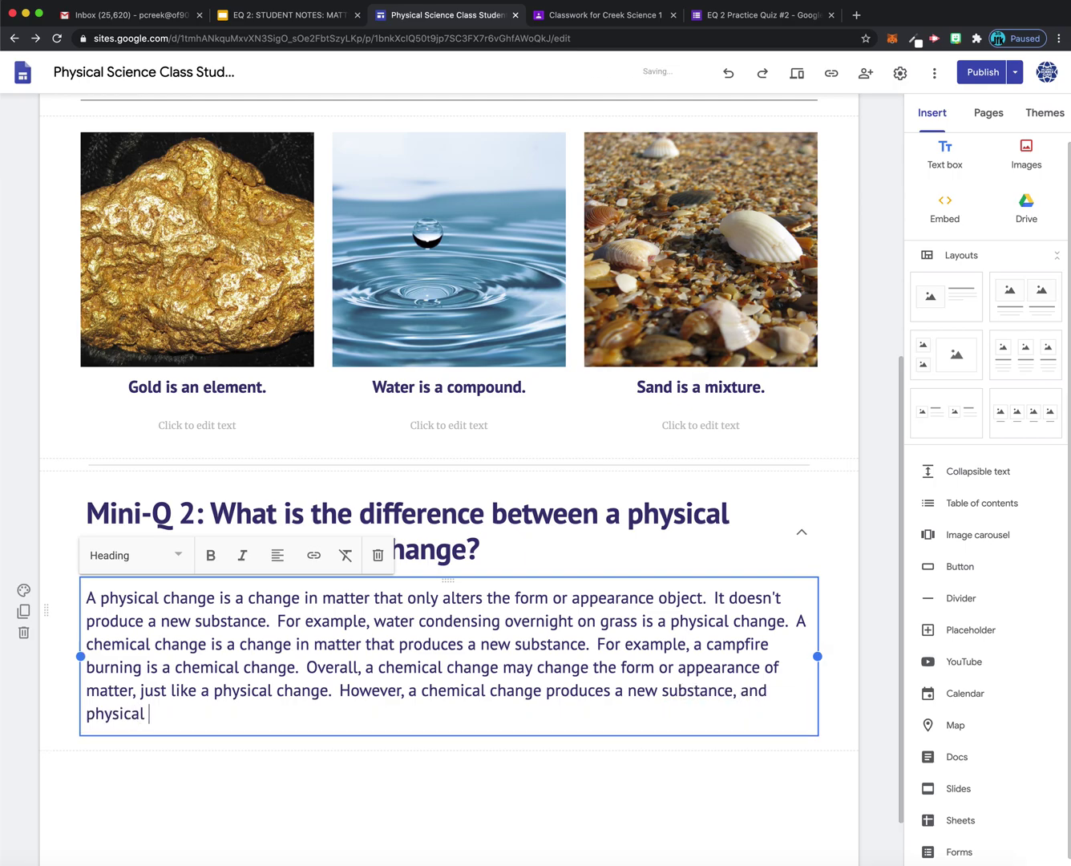
pyautogui.write('does not.')
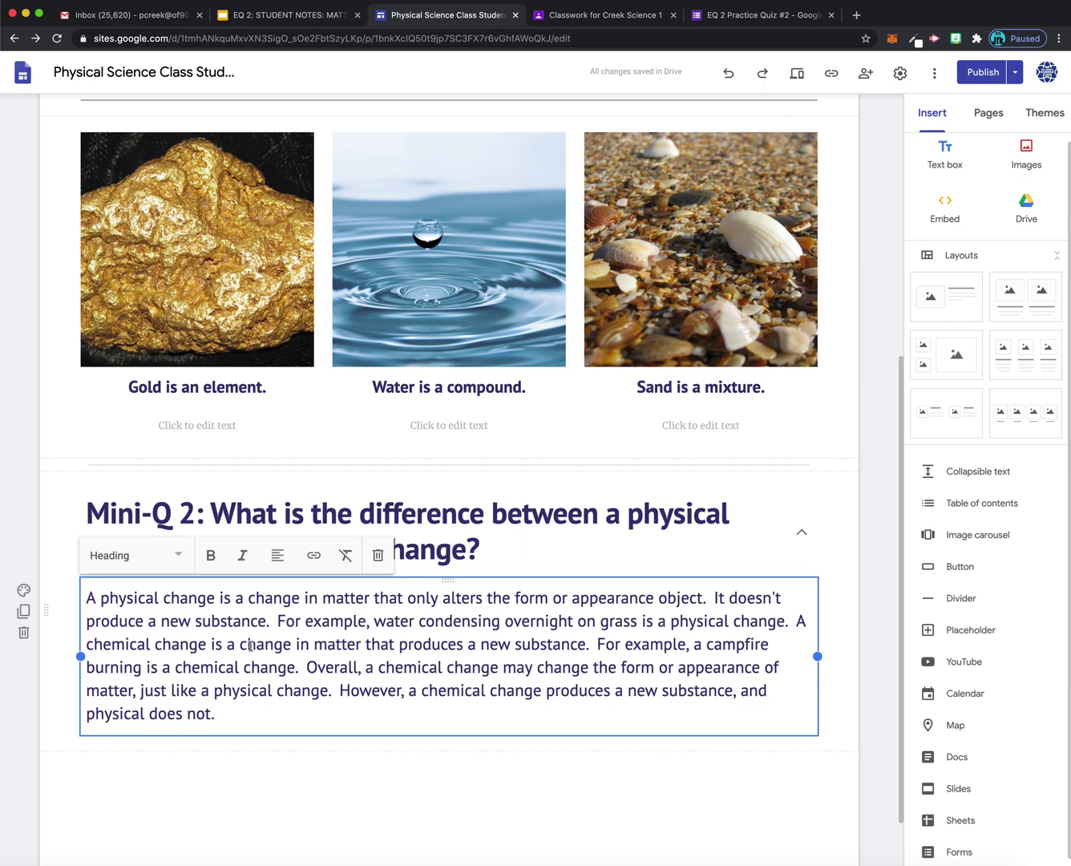
# Review the Mini-Q 2 answer, highlighting the condensation example and the concluding sentences.
pyautogui.moveTo(86, 599); pyautogui.dragTo(787, 623)
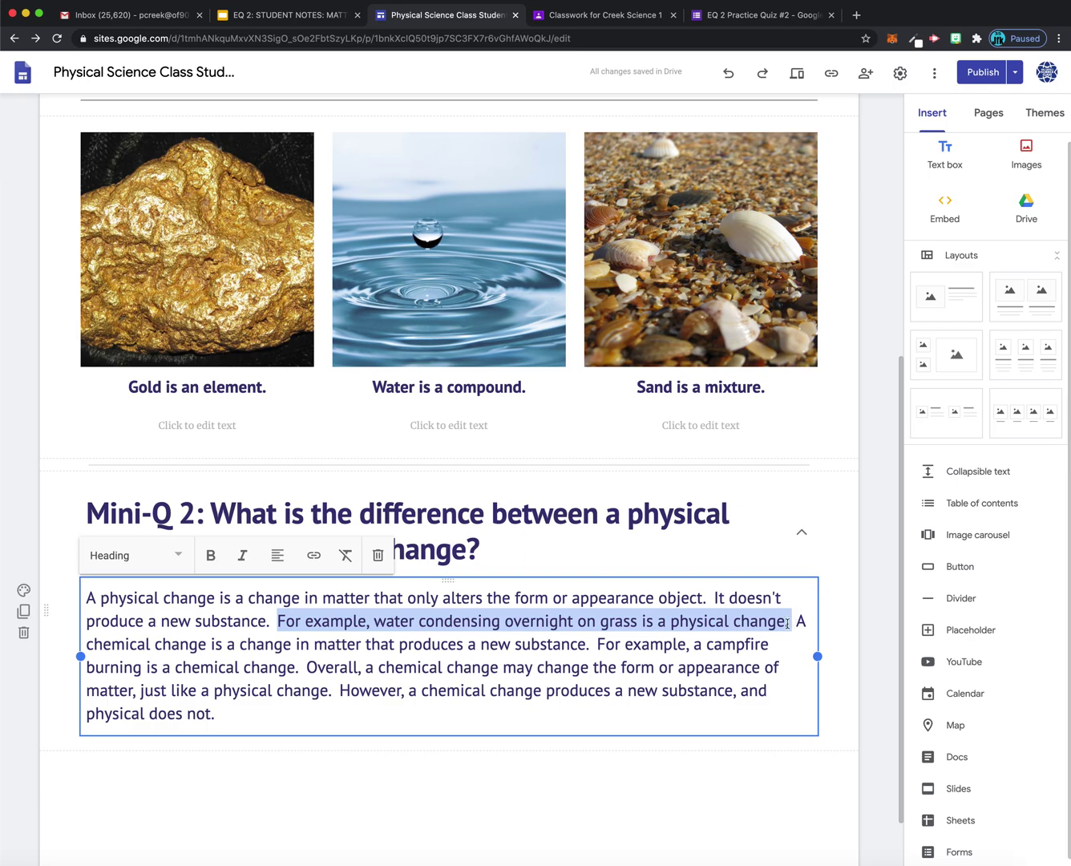
pyautogui.moveTo(799, 622); pyautogui.dragTo(342, 711)
pyautogui.click(596, 706)
pyautogui.click(354, 687)
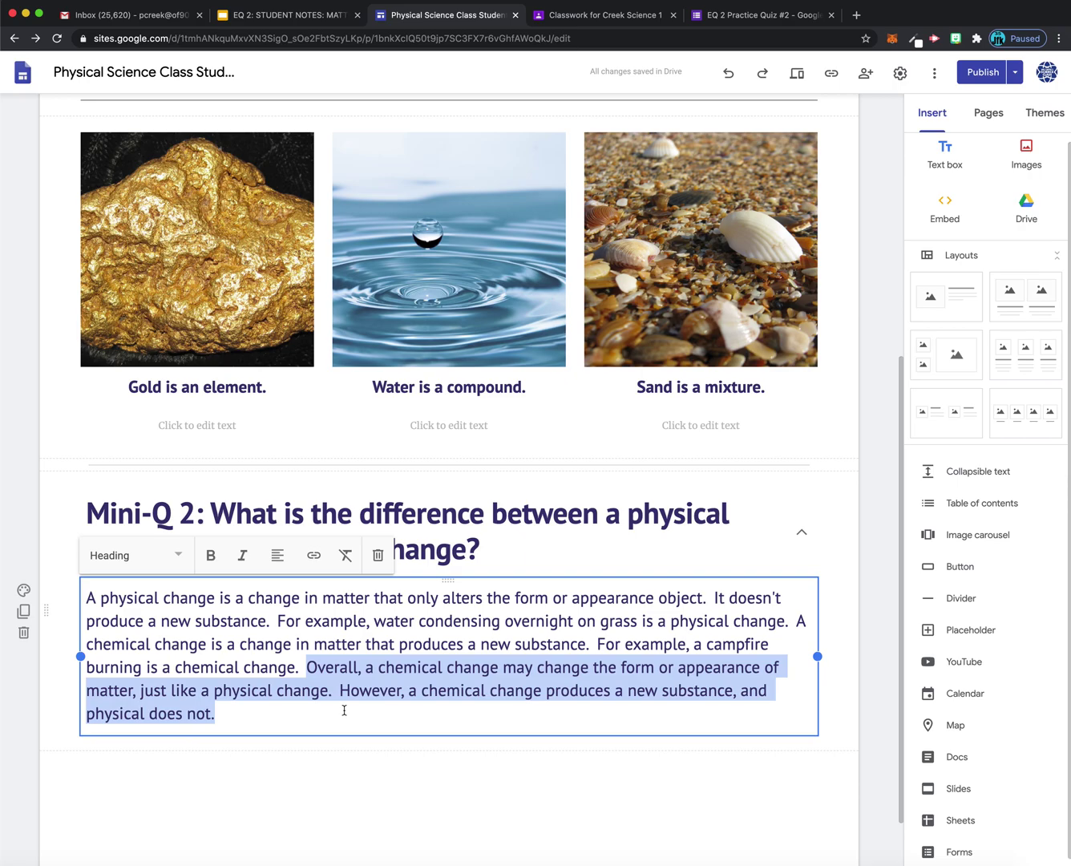
pyautogui.click(315, 719)
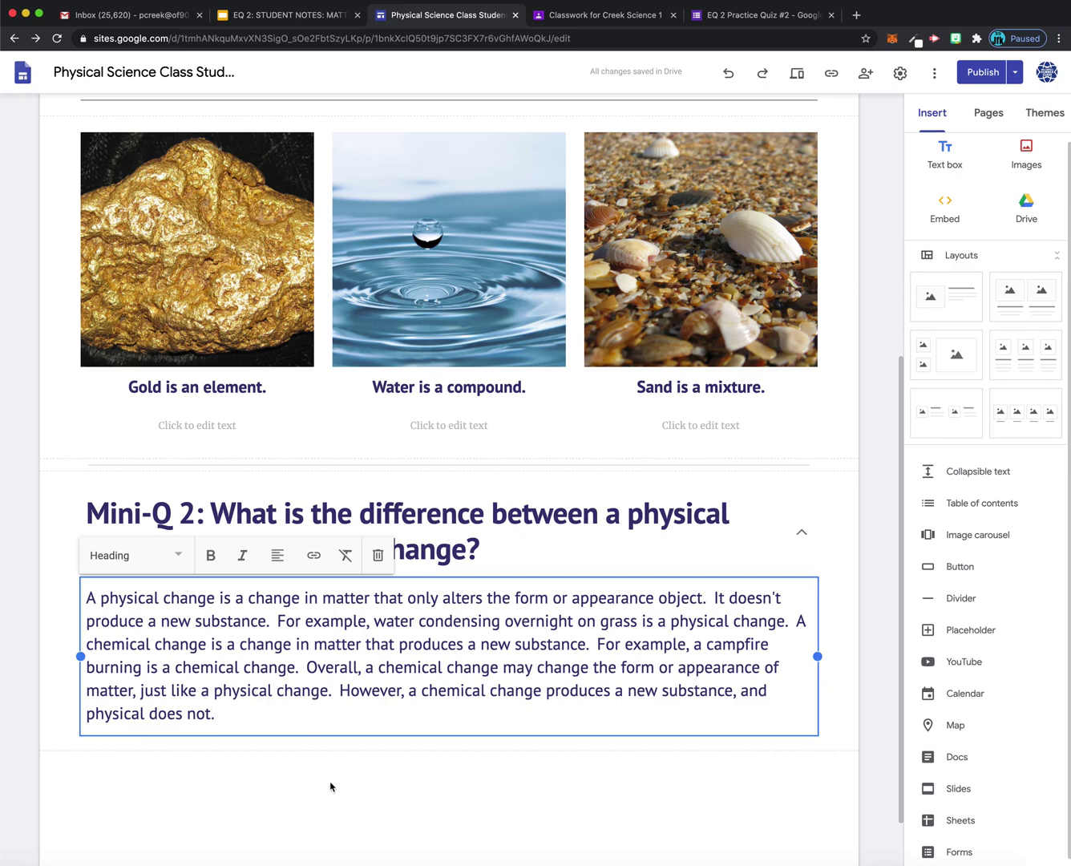
# Check that the Mini-Q 2 answer collapses and expands, leaving it collapsed.
pyautogui.click(383, 802)
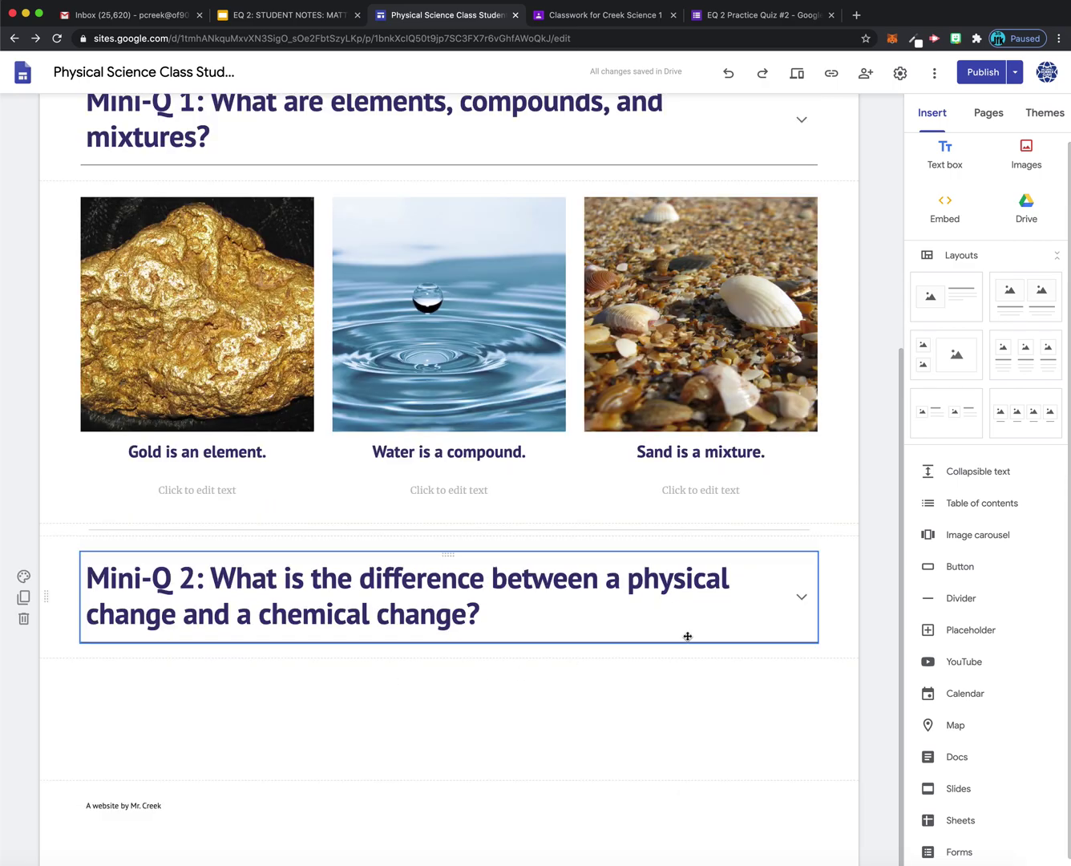
pyautogui.click(802, 597)
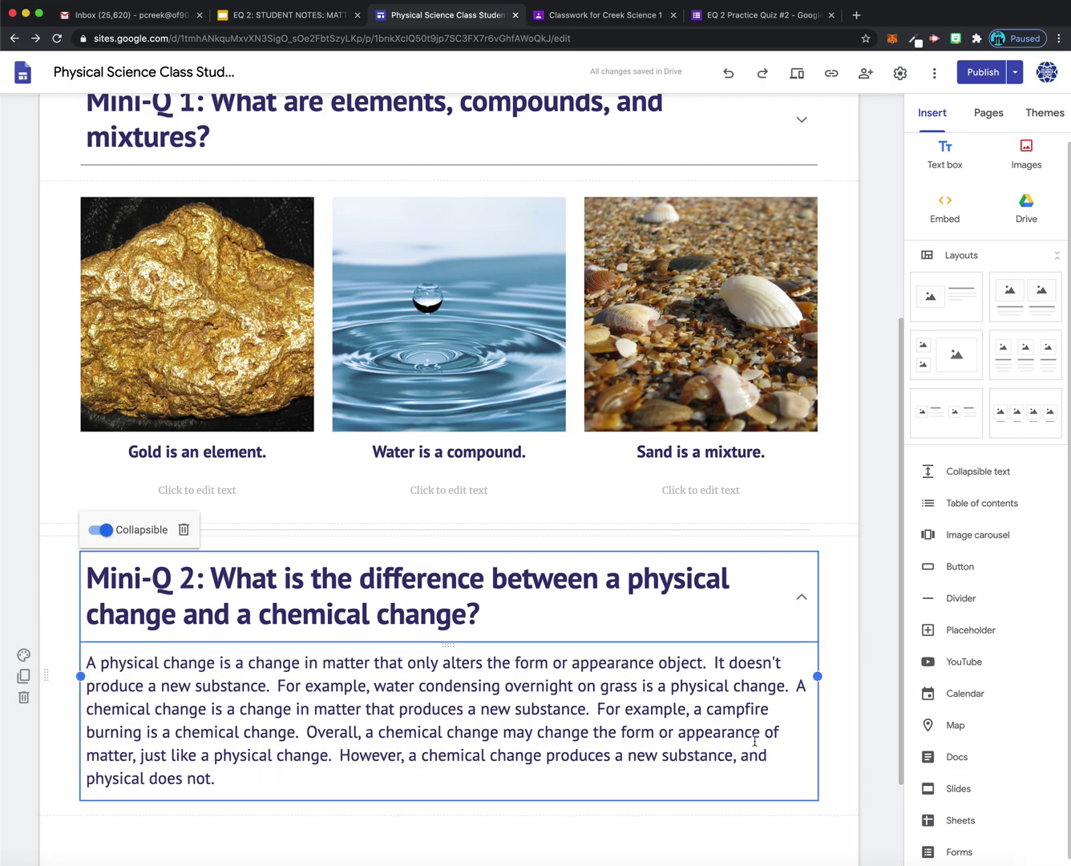
pyautogui.click(753, 820)
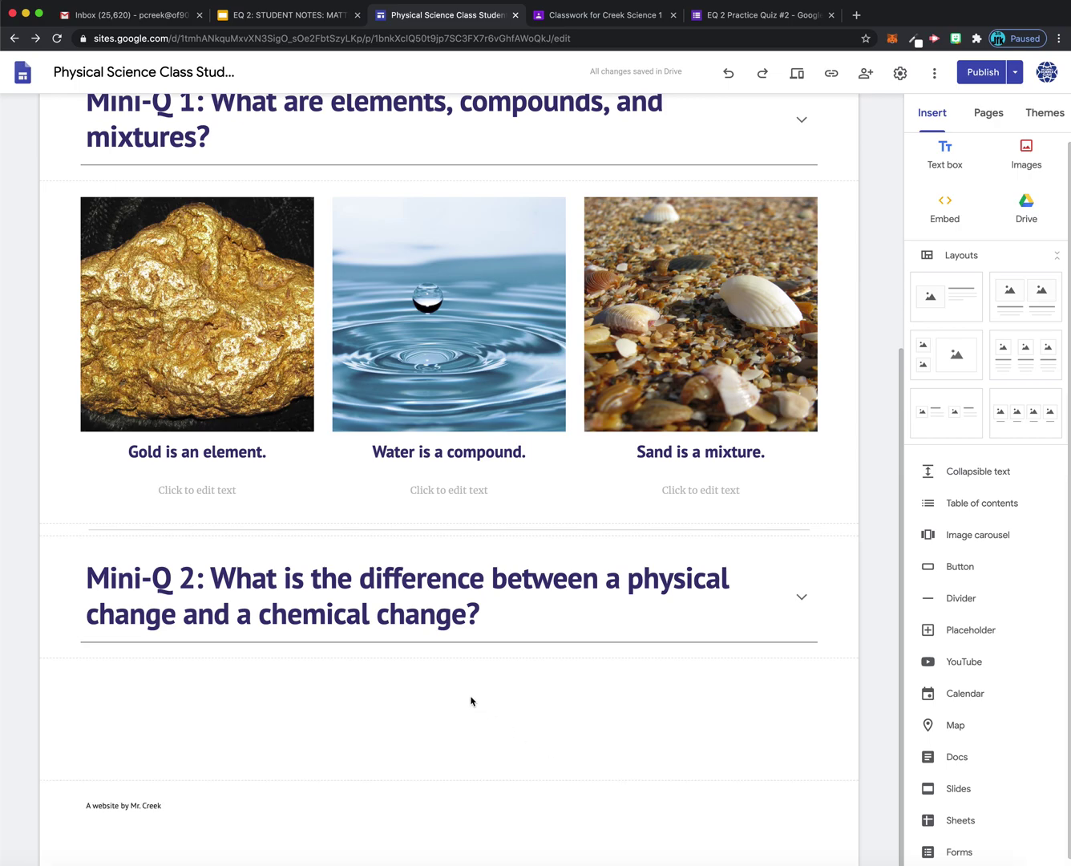
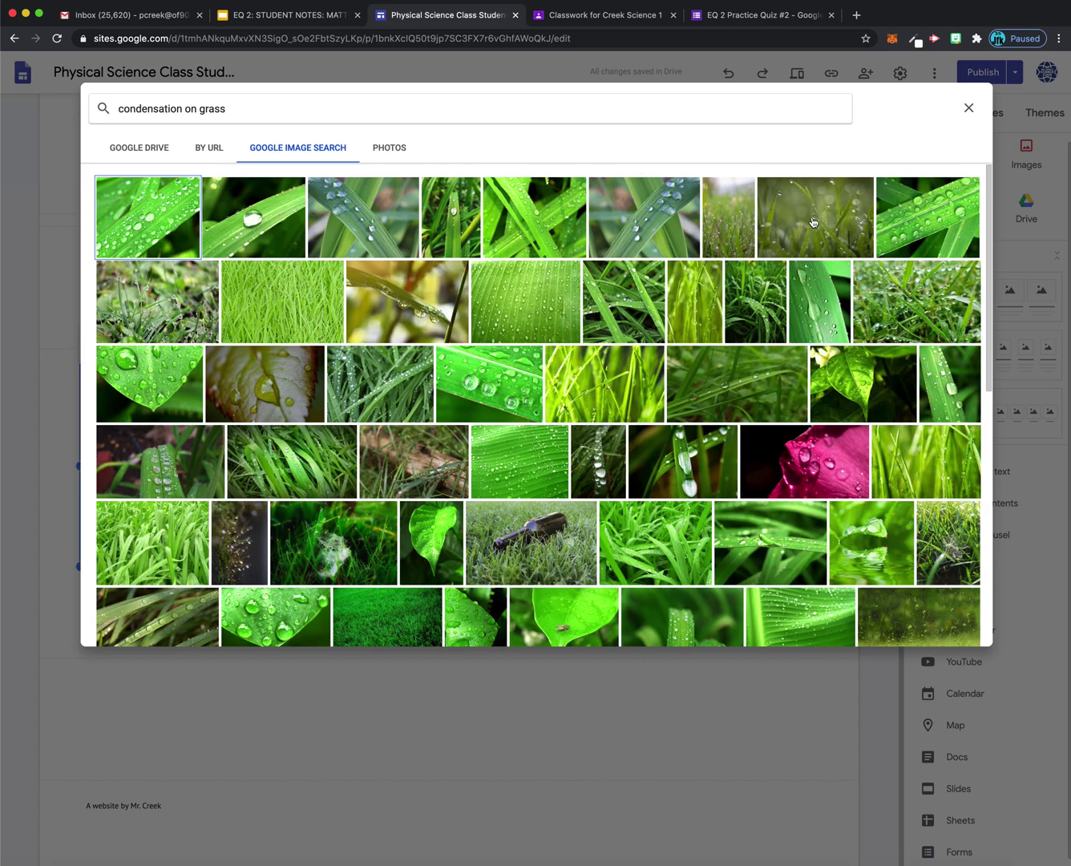
# Insert the yellow-green backlit dewy grass photo from the "condensation on grass" results into the first image placeholder under Mini-Q 2.
pyautogui.scroll(-2, 677, 334)
pyautogui.scroll(-2, 676, 333)
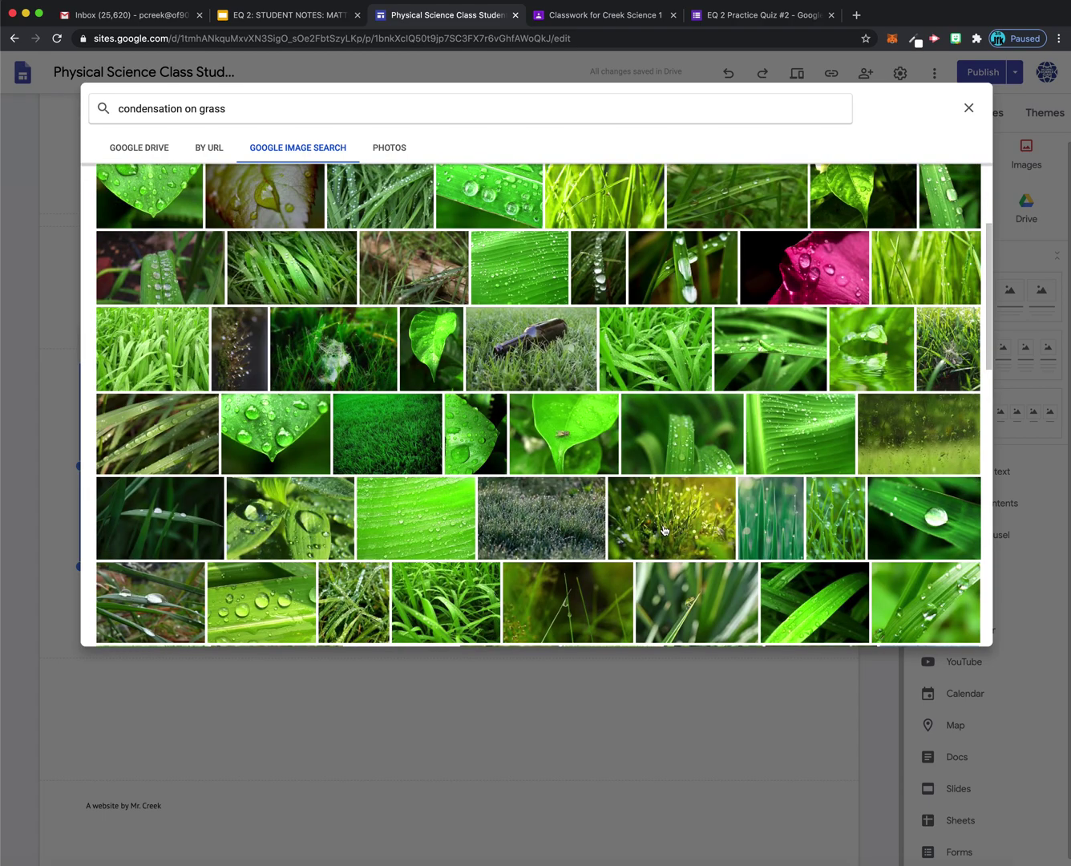
pyautogui.click(662, 527)
pyautogui.click(959, 631)
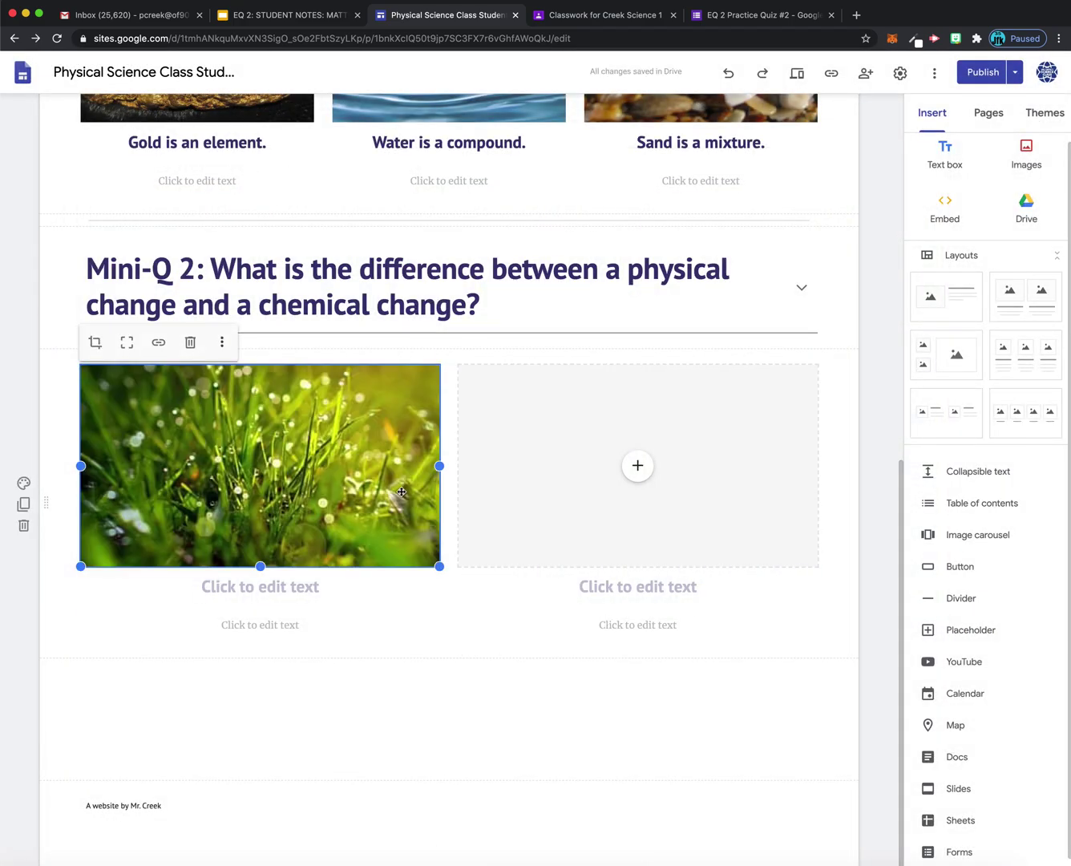
# Start replacing the grass photo under Mini-Q 2 with an image from Google Image Search.
pyautogui.scroll(1, 354, 473)
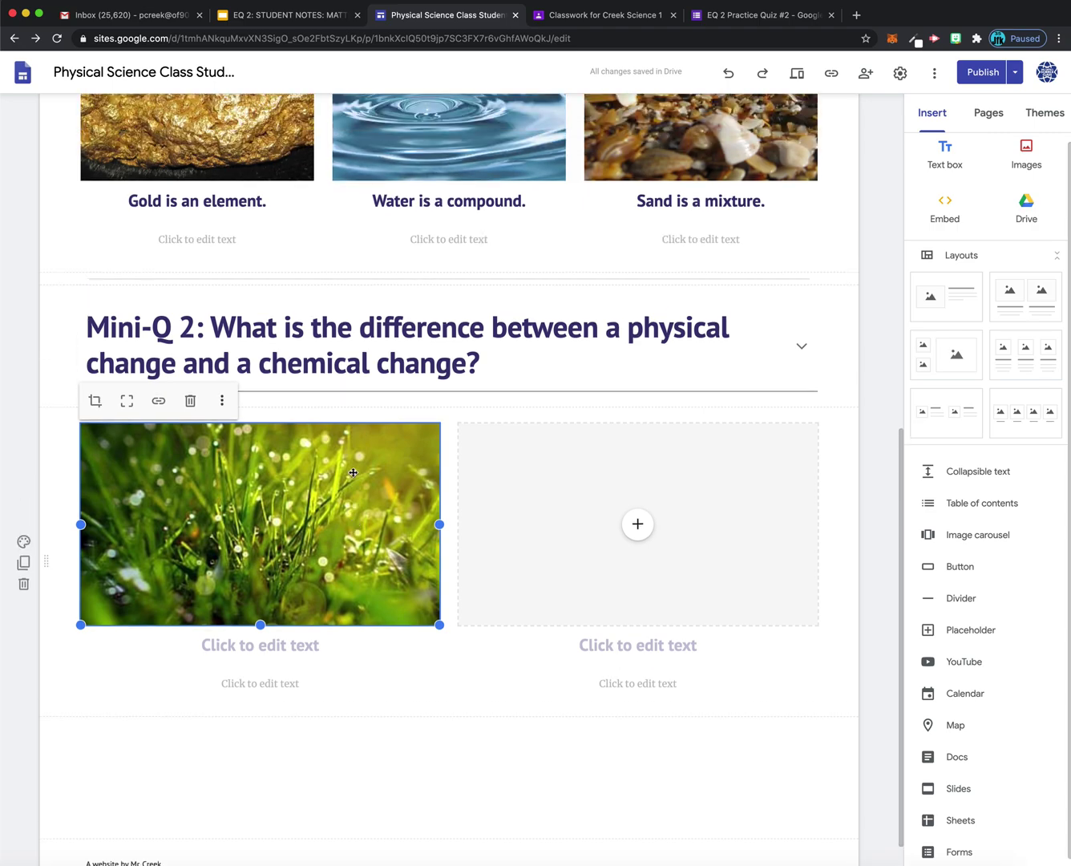
pyautogui.click(228, 407)
pyautogui.moveTo(226, 409)
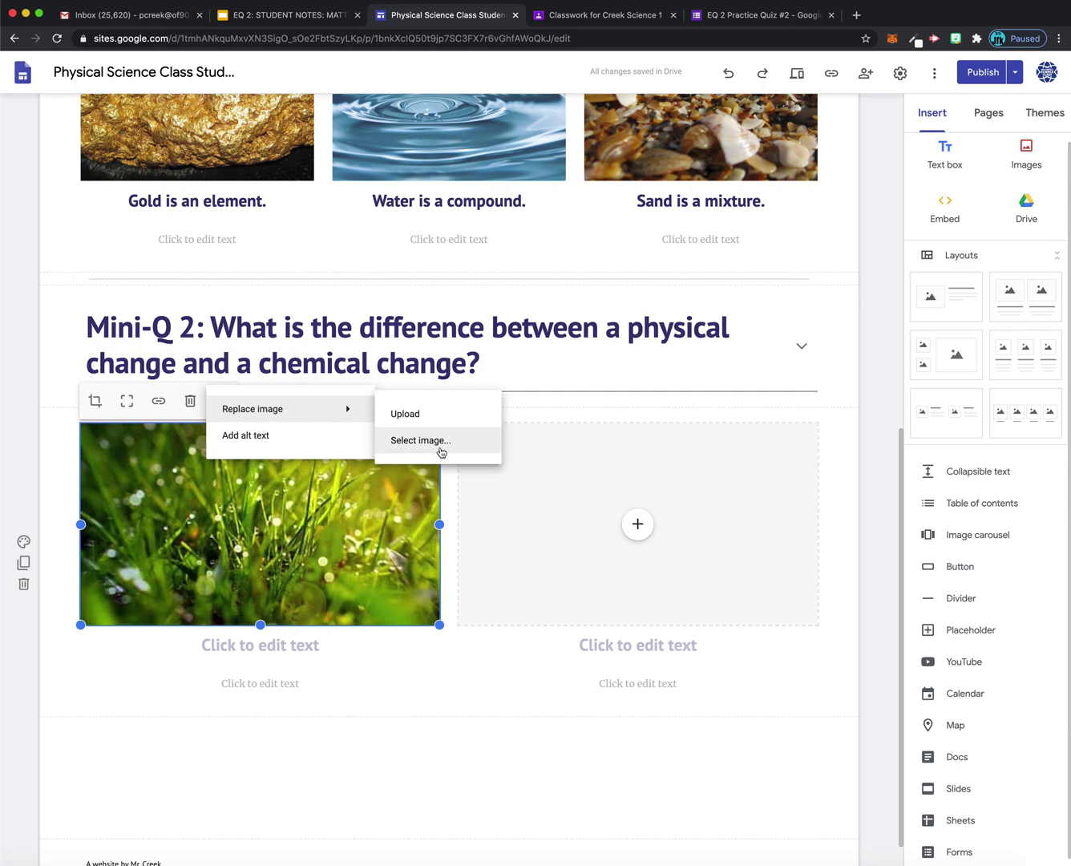
pyautogui.click(440, 441)
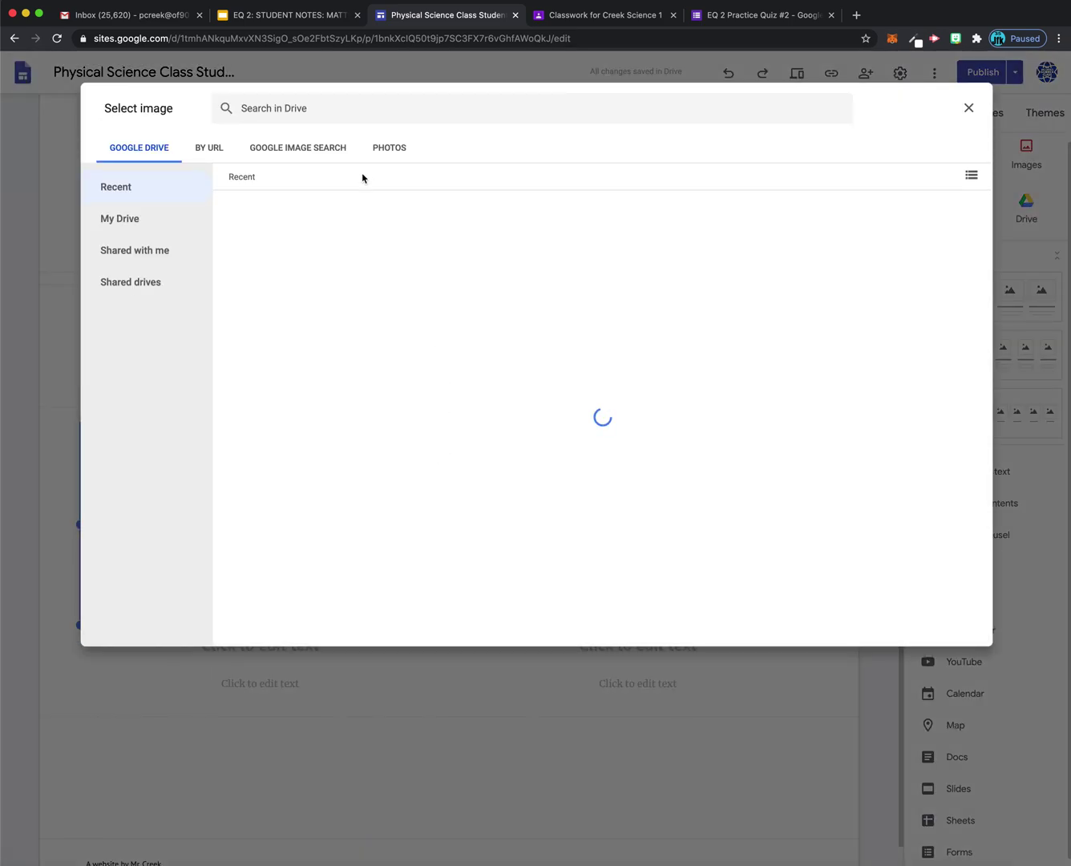
pyautogui.click(351, 112)
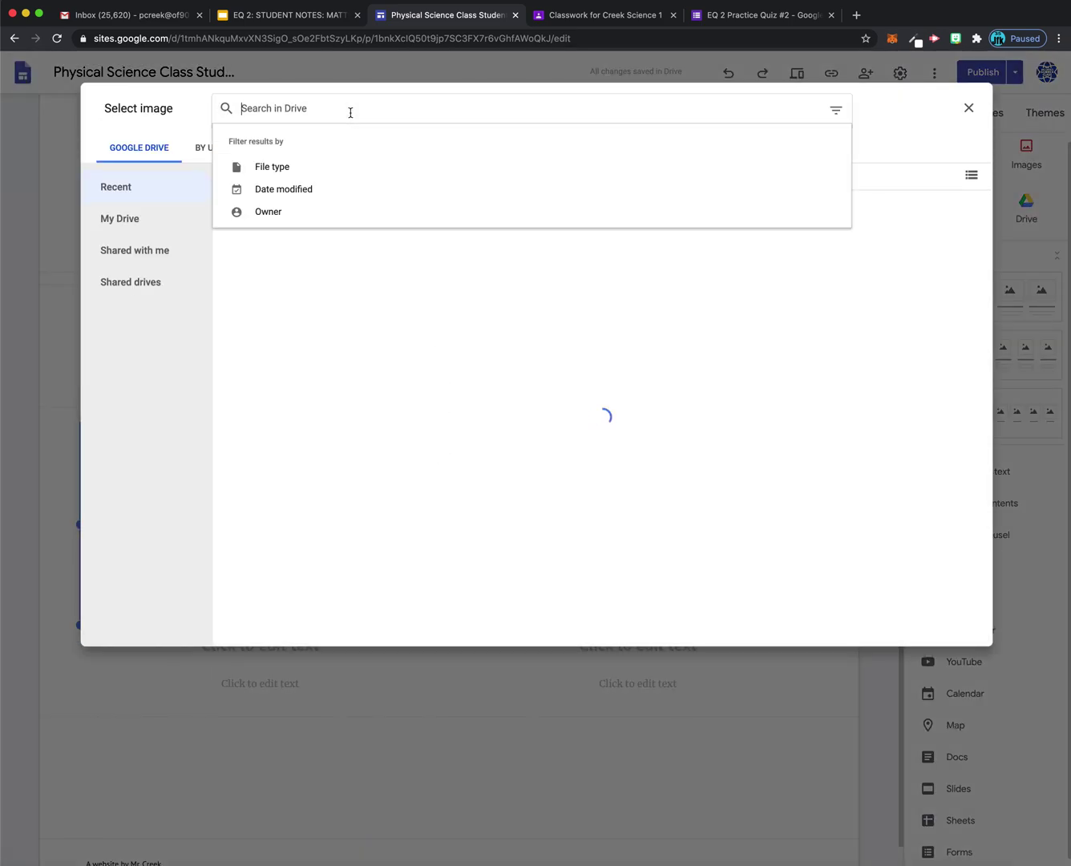
pyautogui.click(200, 278)
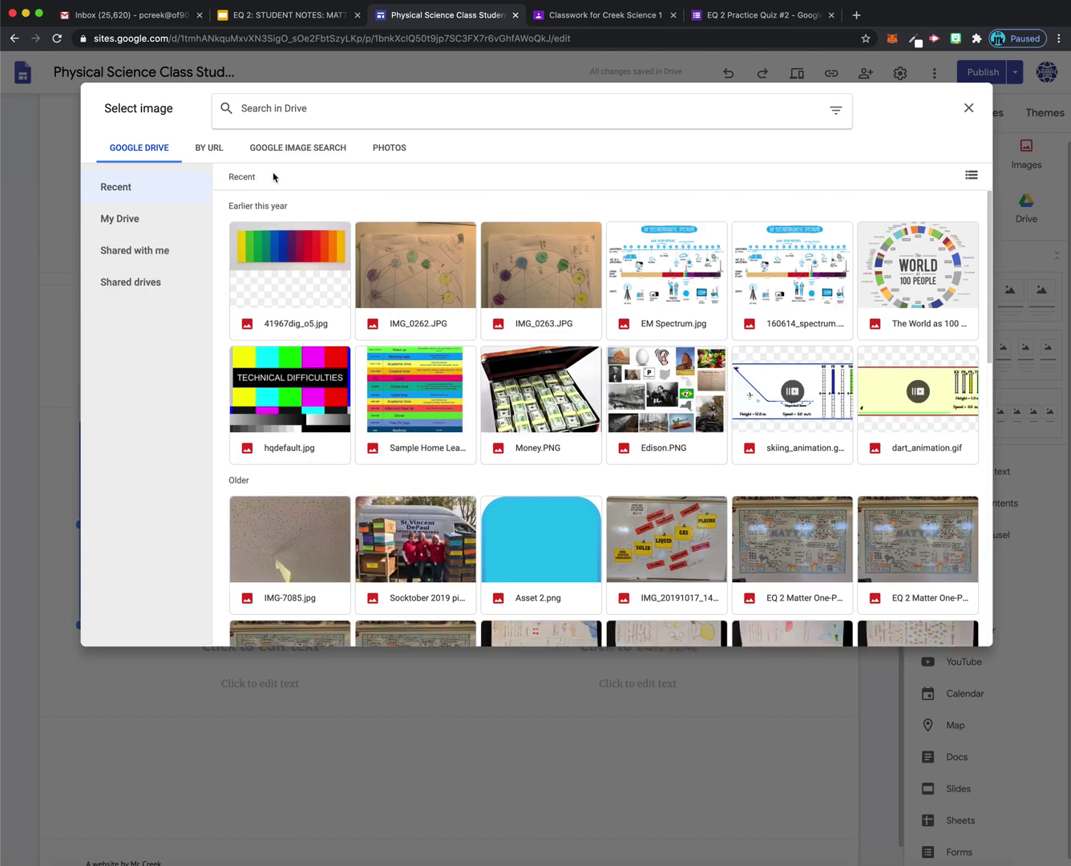
pyautogui.click(295, 145)
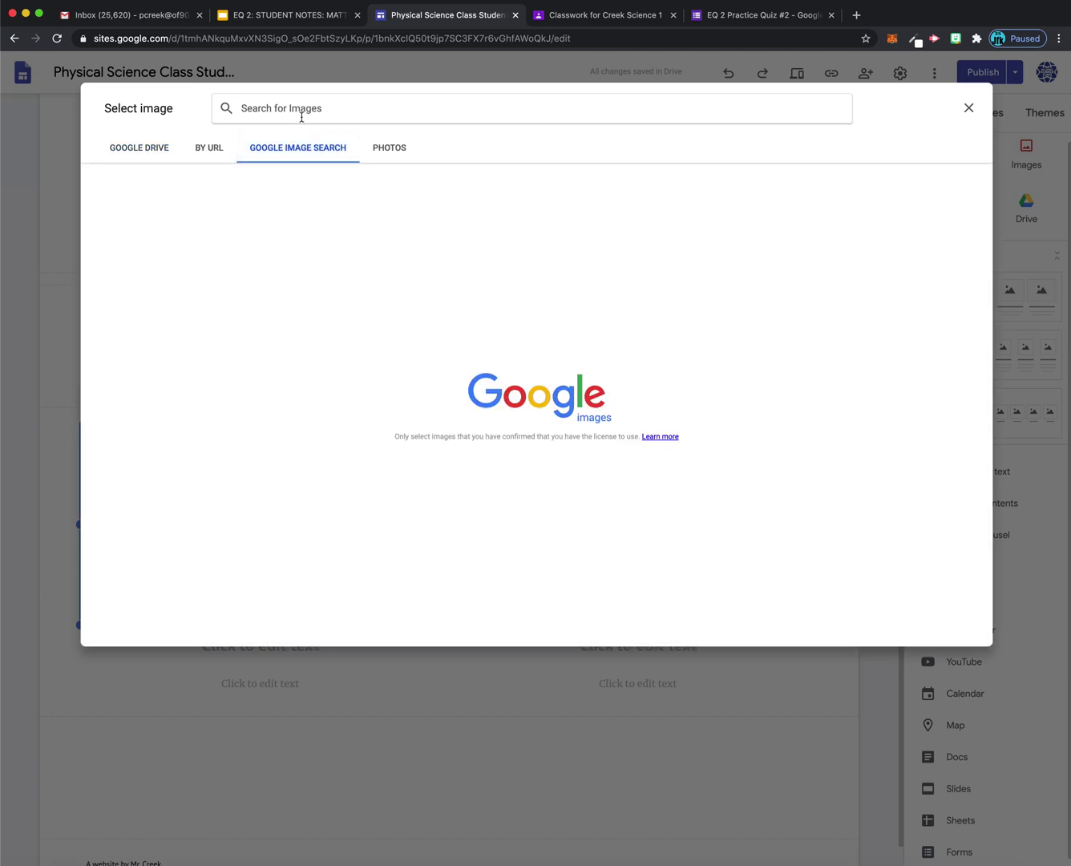
# Search for replacement images of "condensation on grass".
pyautogui.write('conden')
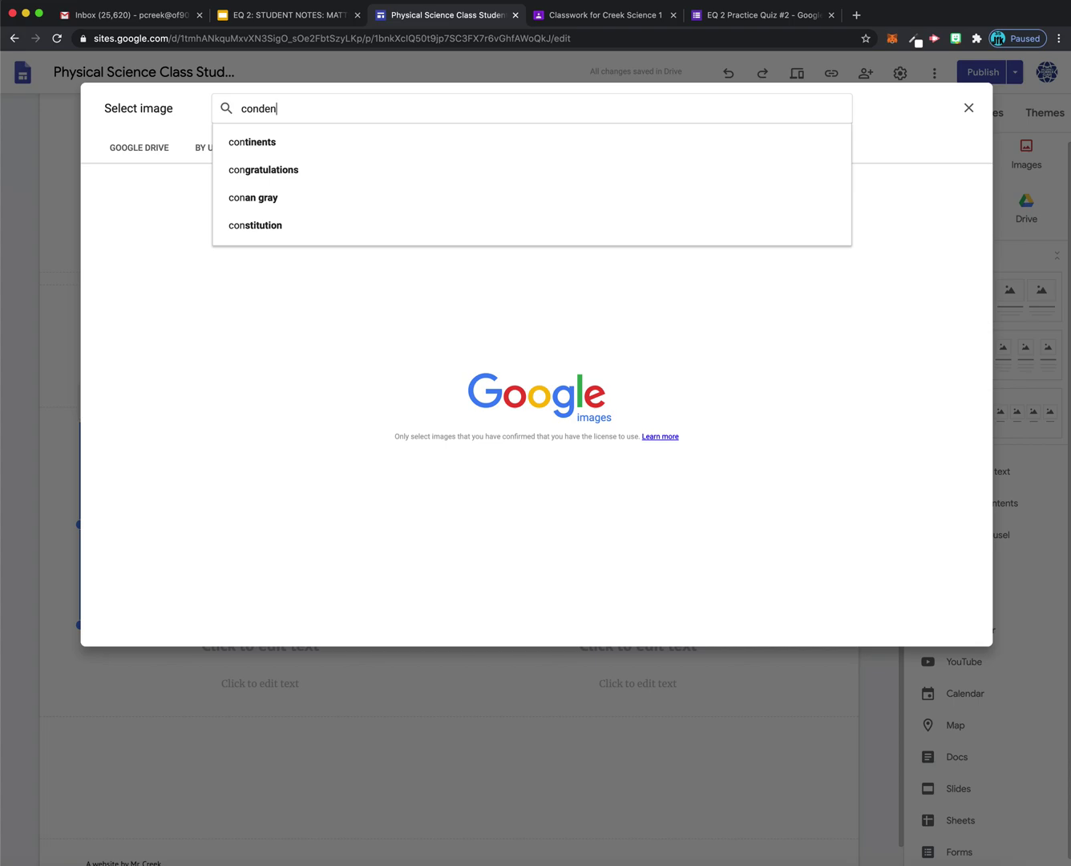
pyautogui.write('sation')
pyautogui.press('BackSpace')
pyautogui.press('BackSpace')
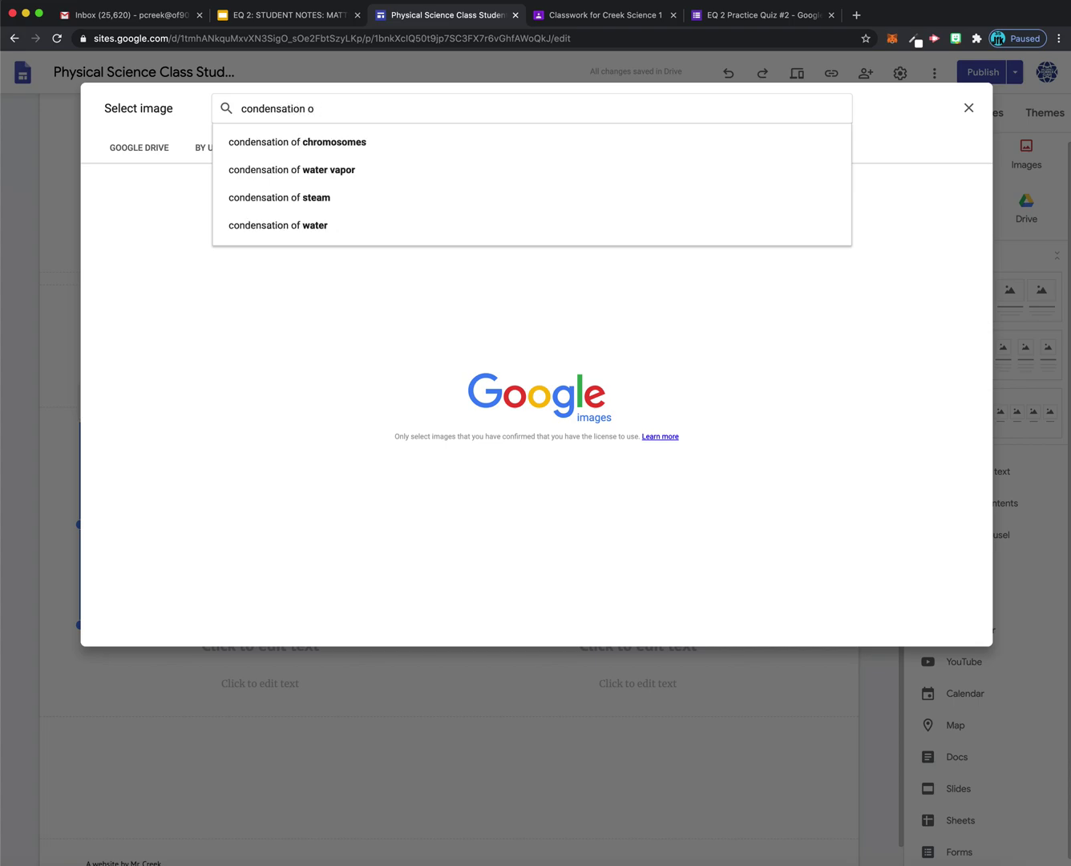
pyautogui.write('n g')
pyautogui.press('BackSpace')
pyautogui.write('ra')
pyautogui.press('BackSpace')
pyautogui.press('BackSpace')
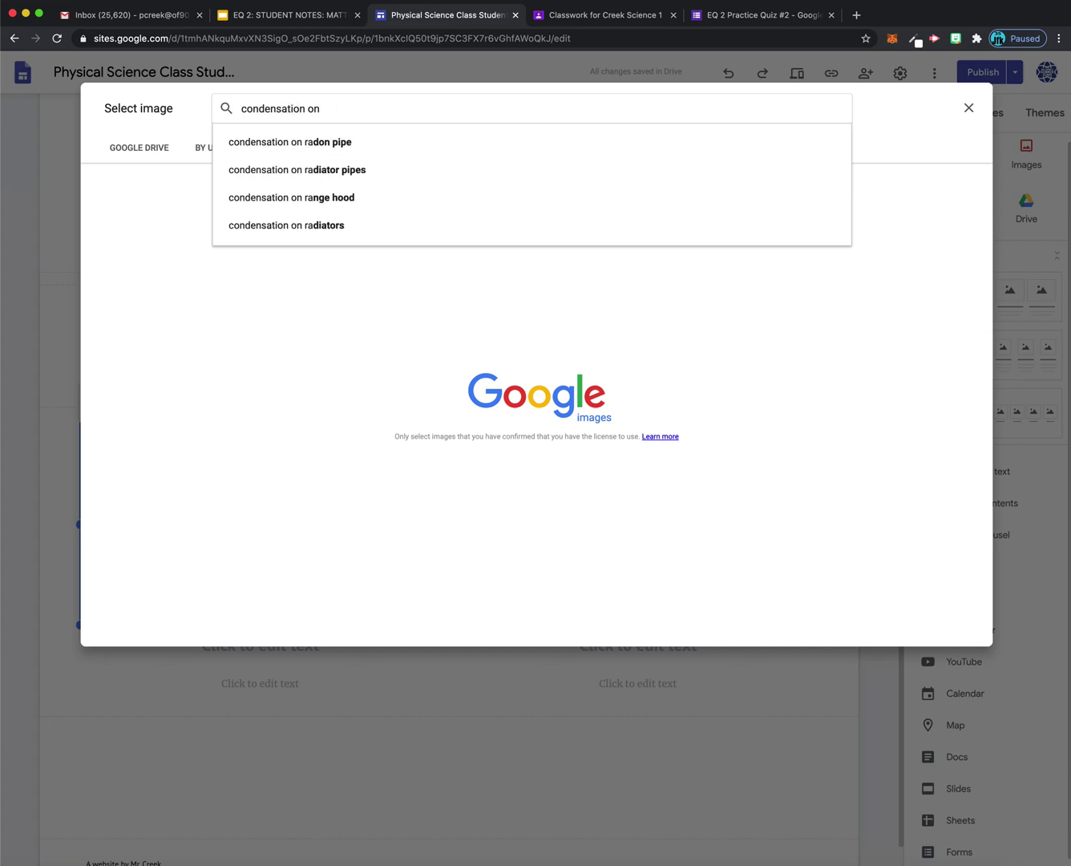
pyautogui.write('grass')
pyautogui.press('Return')
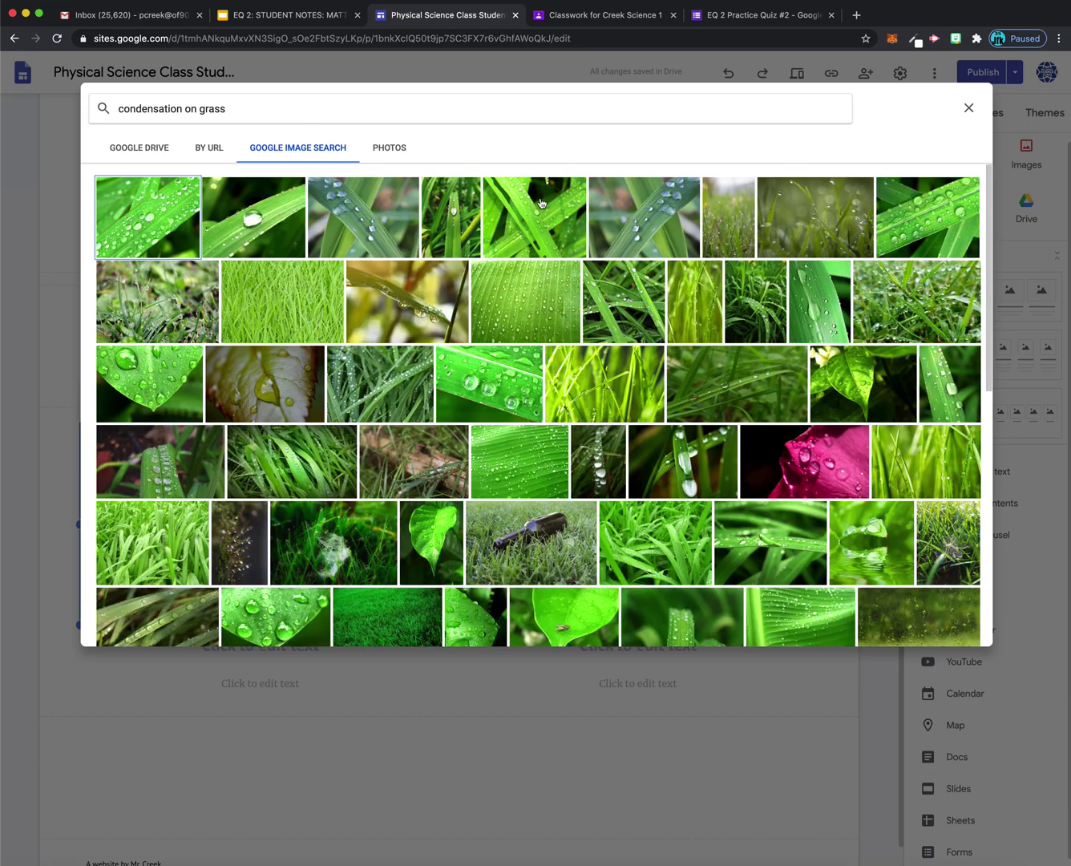
# Replace the grass photo with the close-up of water droplets on a wide green blade, the last result in the first row.
pyautogui.click(938, 218)
pyautogui.click(936, 238)
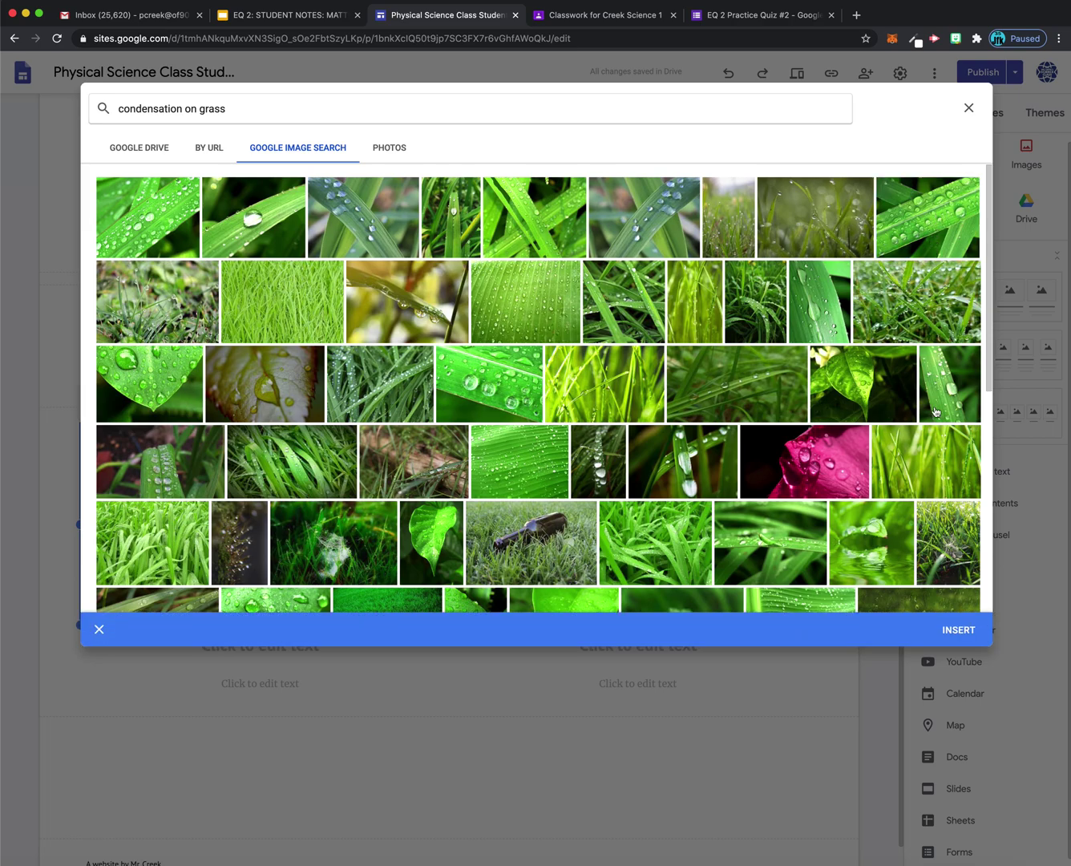
pyautogui.click(942, 450)
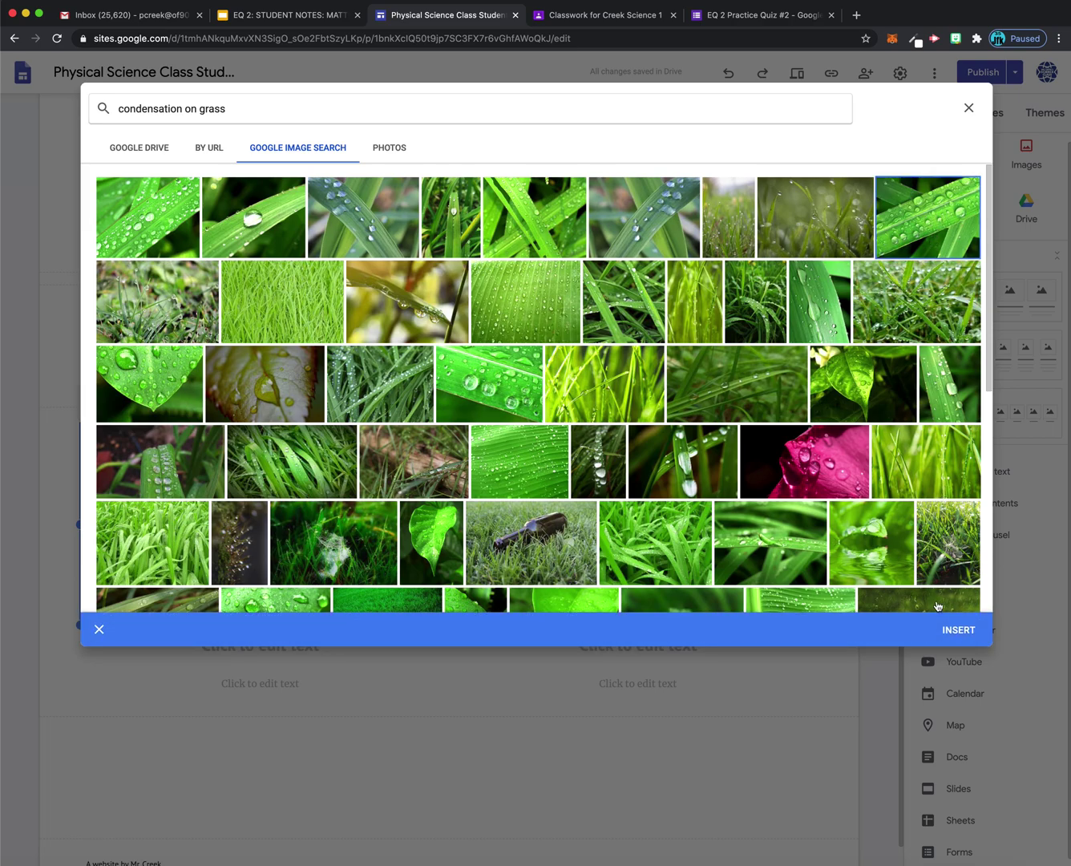
pyautogui.click(954, 636)
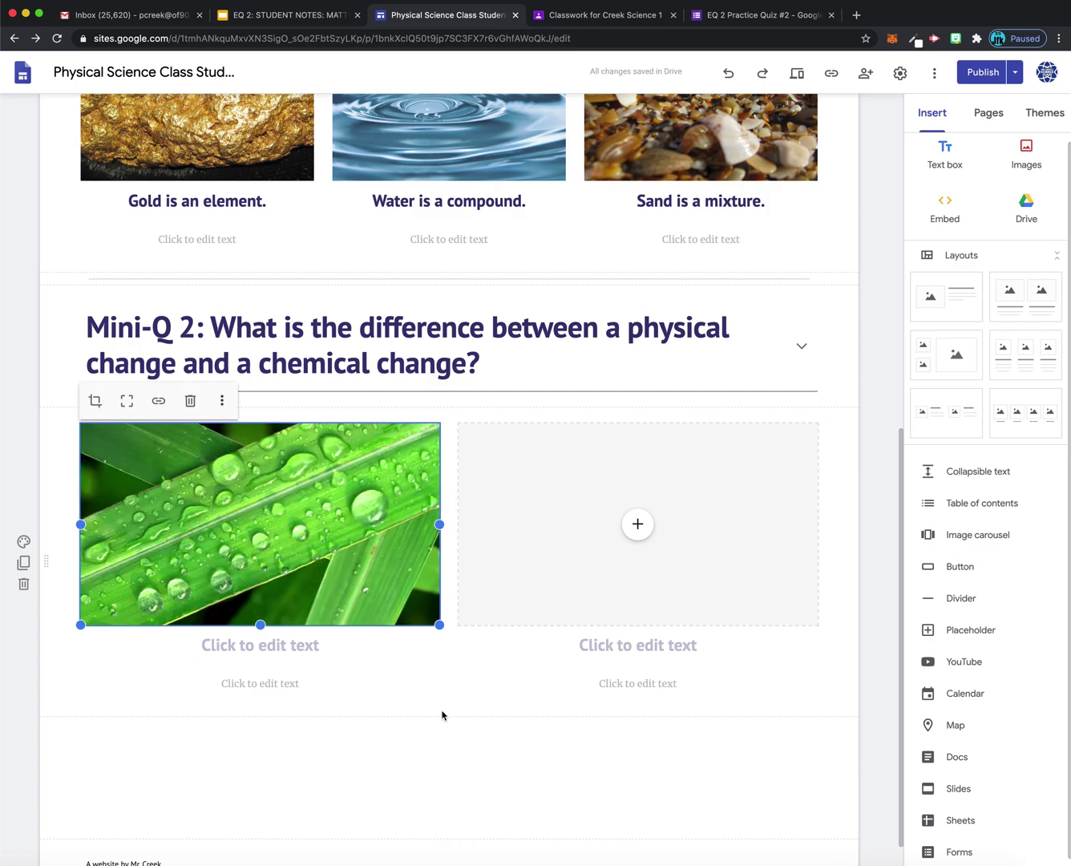
# Begin the heading caption under the water droplet photo with "Water condensing on".
pyautogui.click(305, 650)
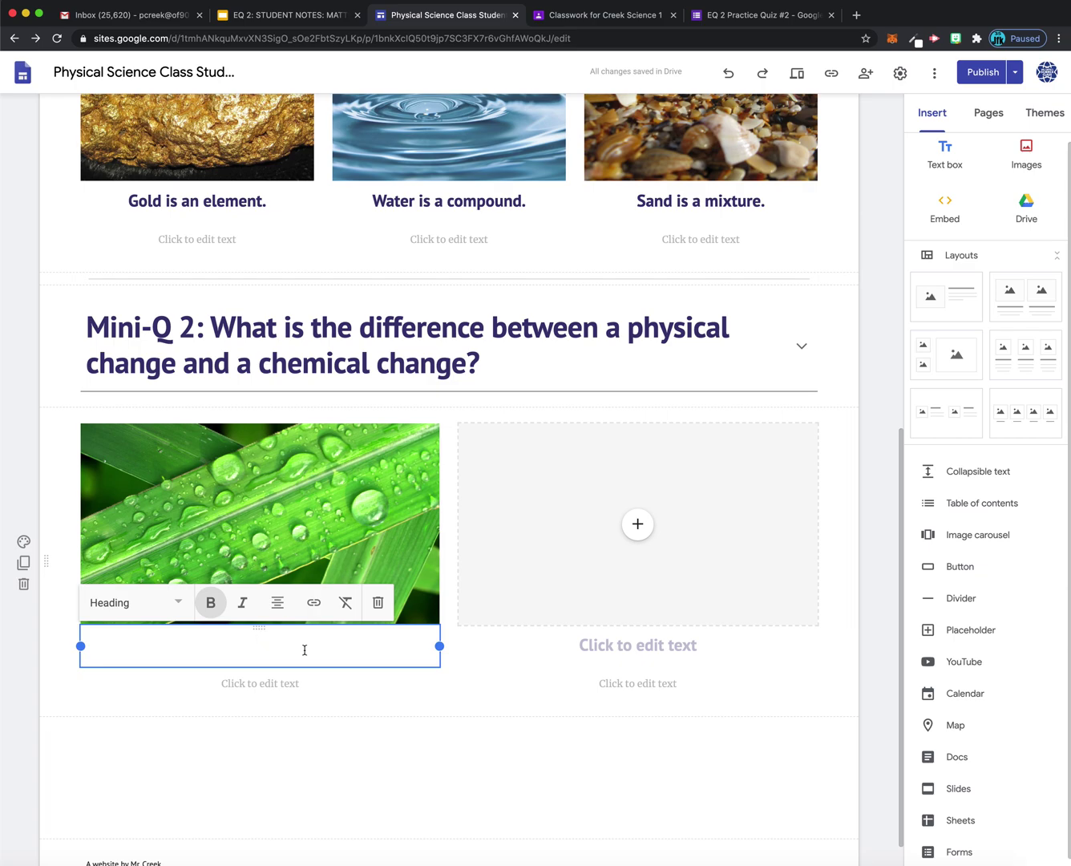
pyautogui.write('Conde')
pyautogui.press('BackSpace')
pyautogui.press('BackSpace')
pyautogui.press('BackSpace')
pyautogui.press('BackSpace')
pyautogui.write('Water condensing on ')
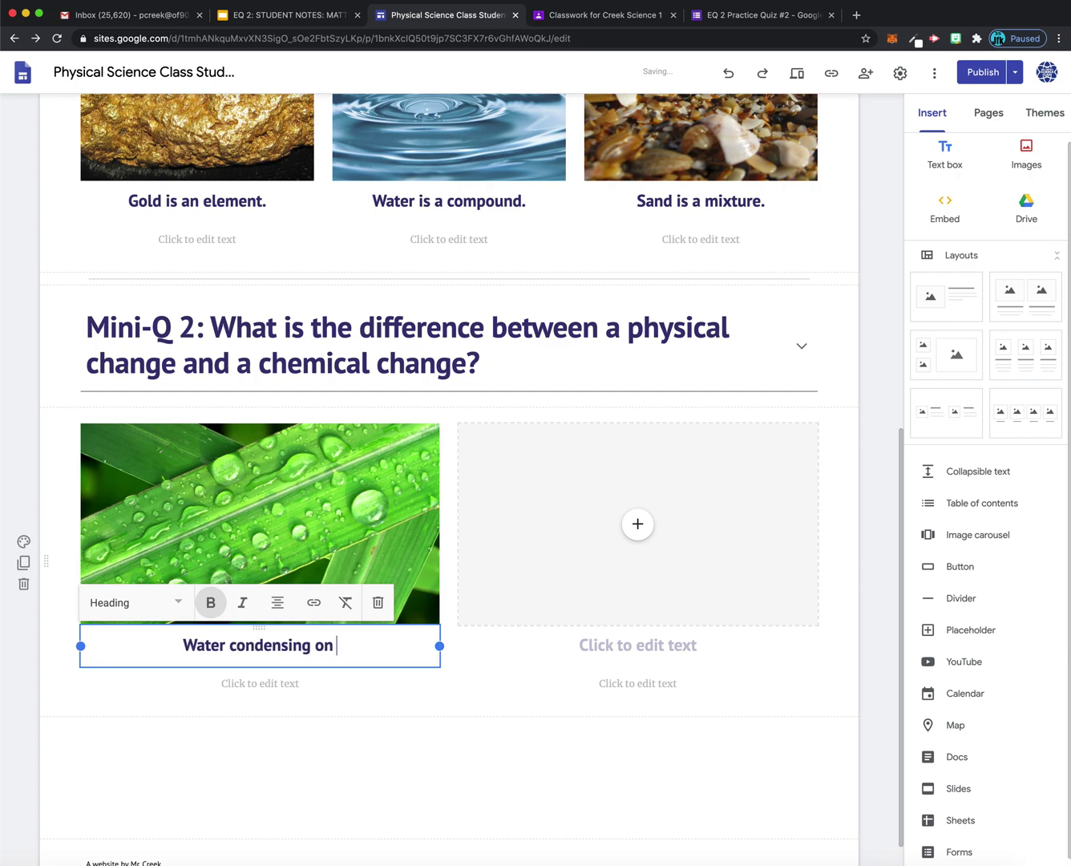
# Complete the droplet photo's caption with "grass is a physical change.".
pyautogui.write('grass is ap')
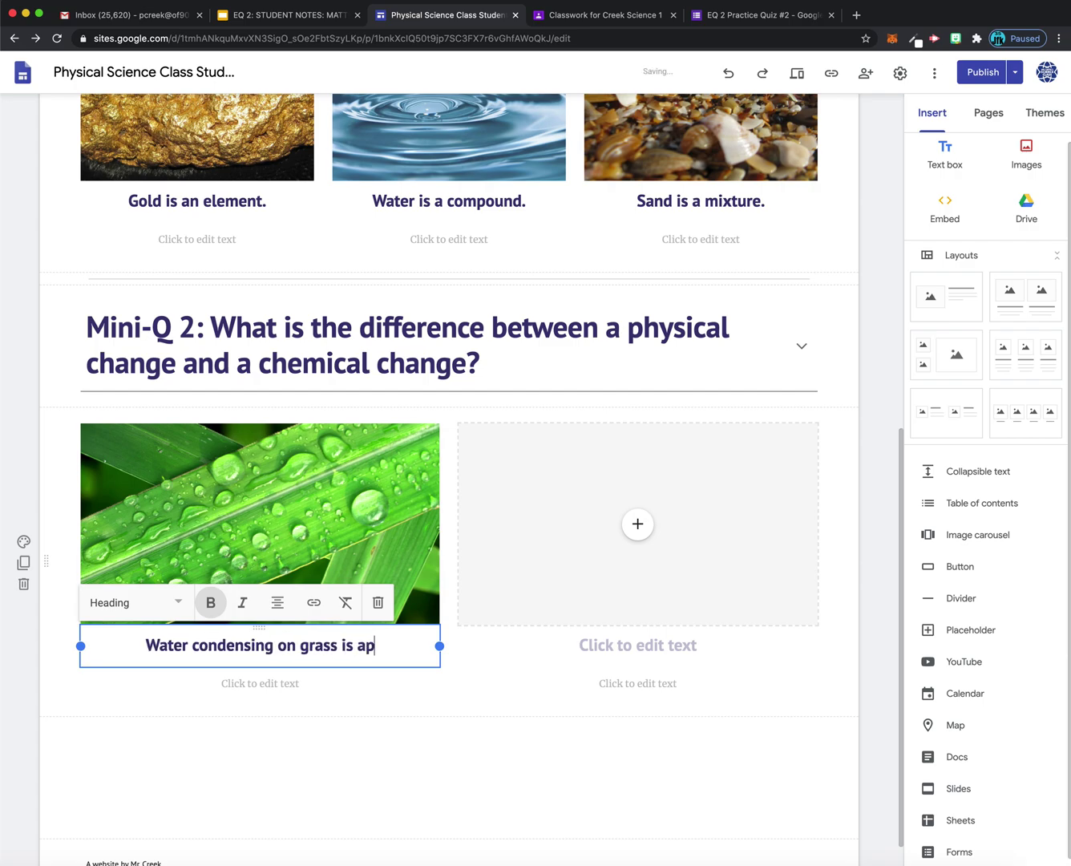
pyautogui.press('BackSpace')
pyautogui.write('phy')
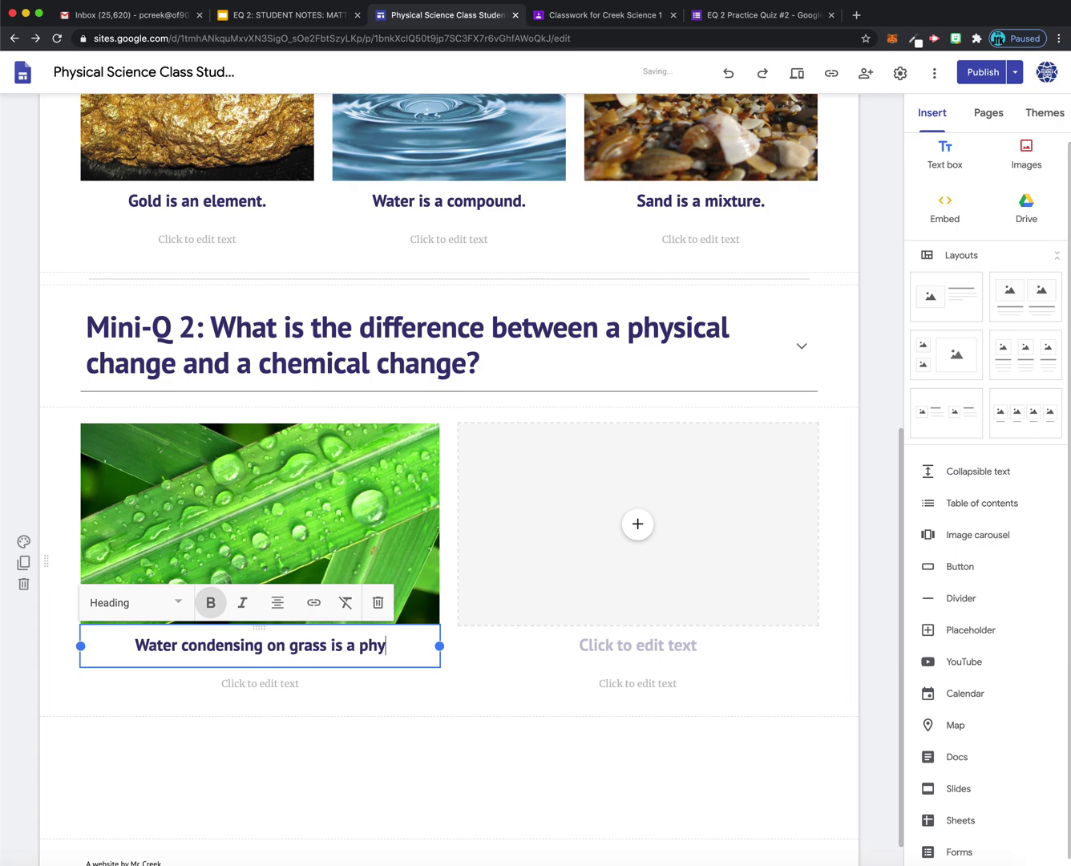
pyautogui.write('soca')
pyautogui.press('BackSpace')
pyautogui.press('BackSpace')
pyautogui.write('ic')
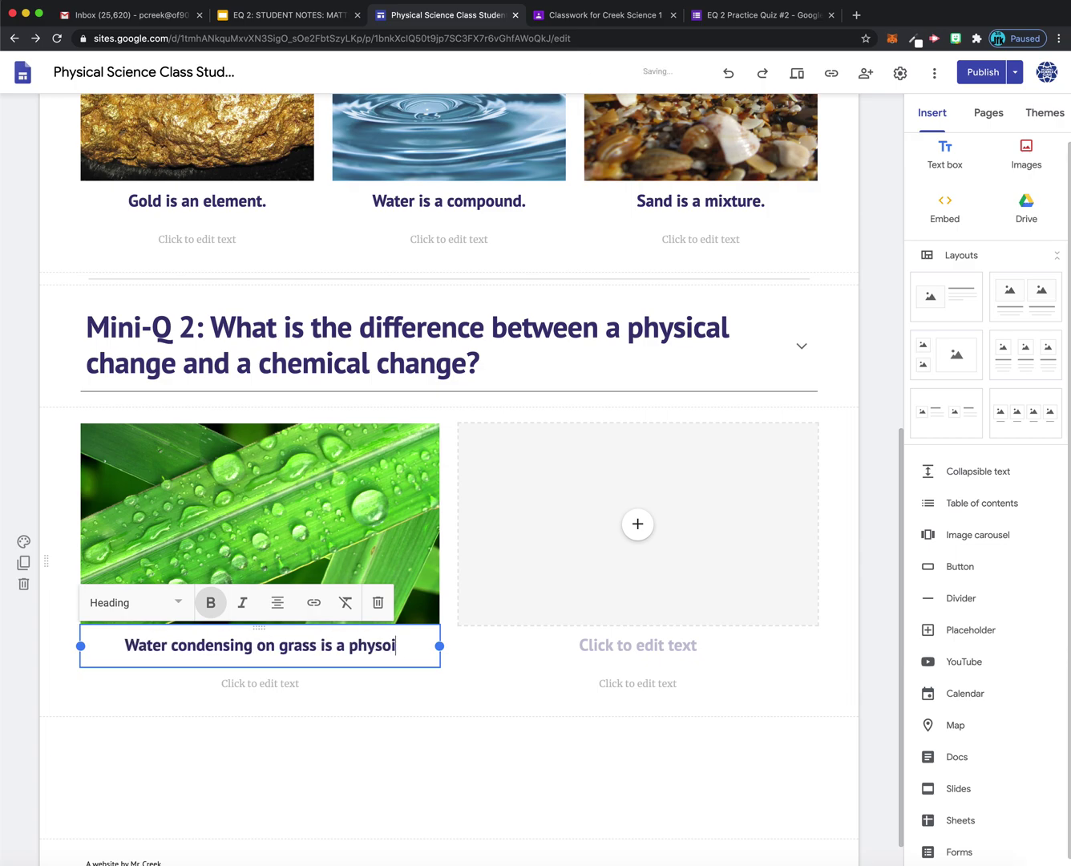
pyautogui.press('BackSpace')
pyautogui.press('BackSpace')
pyautogui.press('BackSpace')
pyautogui.write('ical ')
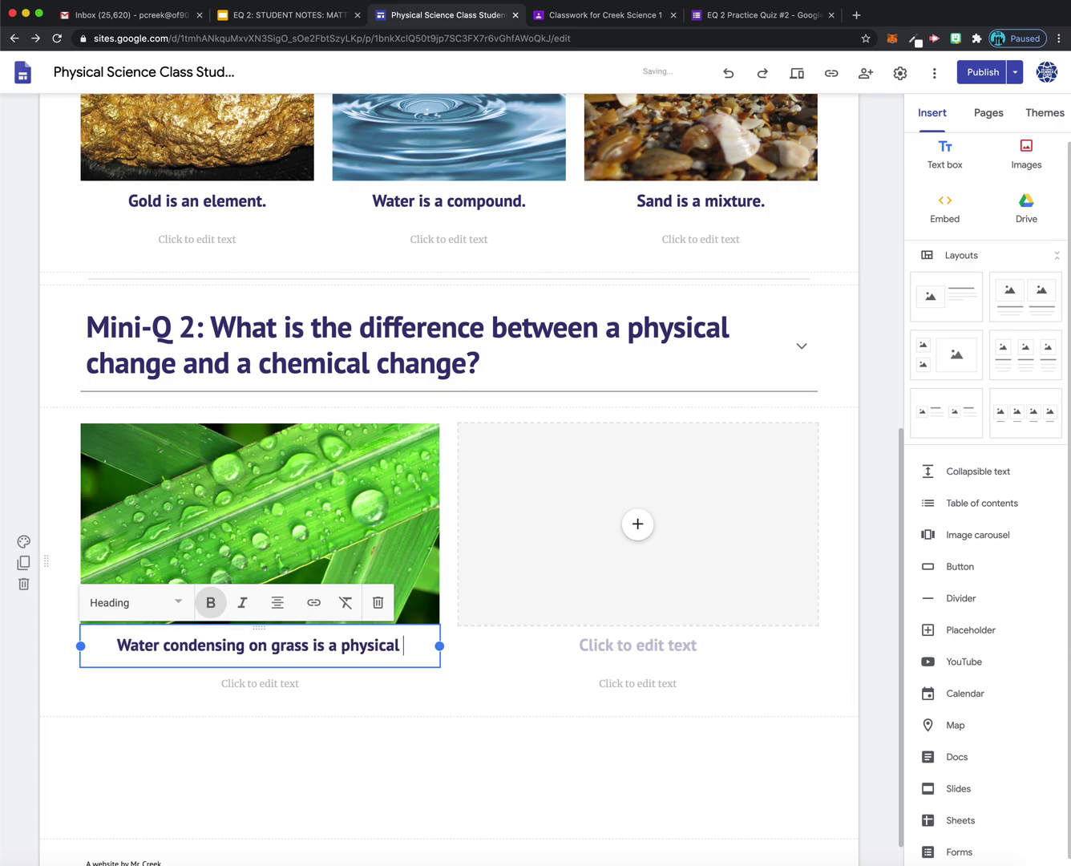
pyautogui.write('change.')
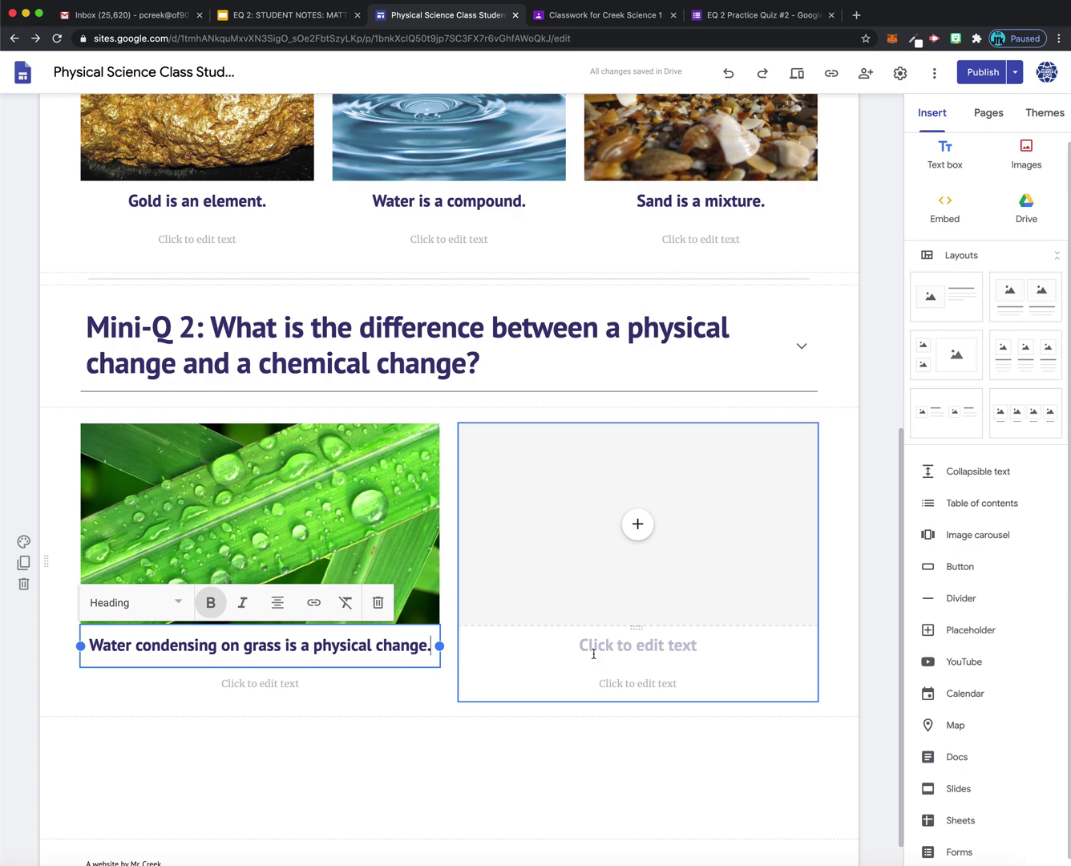
# Fill the empty image placeholder beside the droplet photo with the beach campfire picture from a Google image search for "campfire".
pyautogui.click(639, 524)
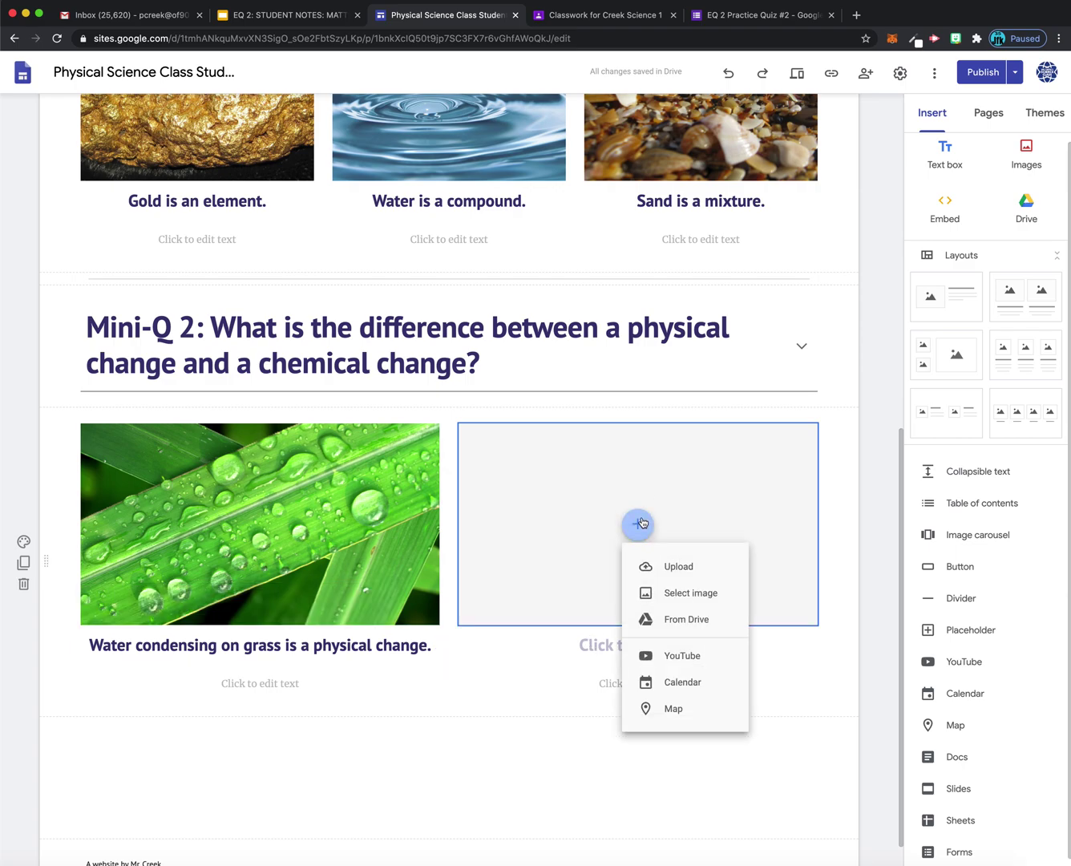
pyautogui.click(692, 598)
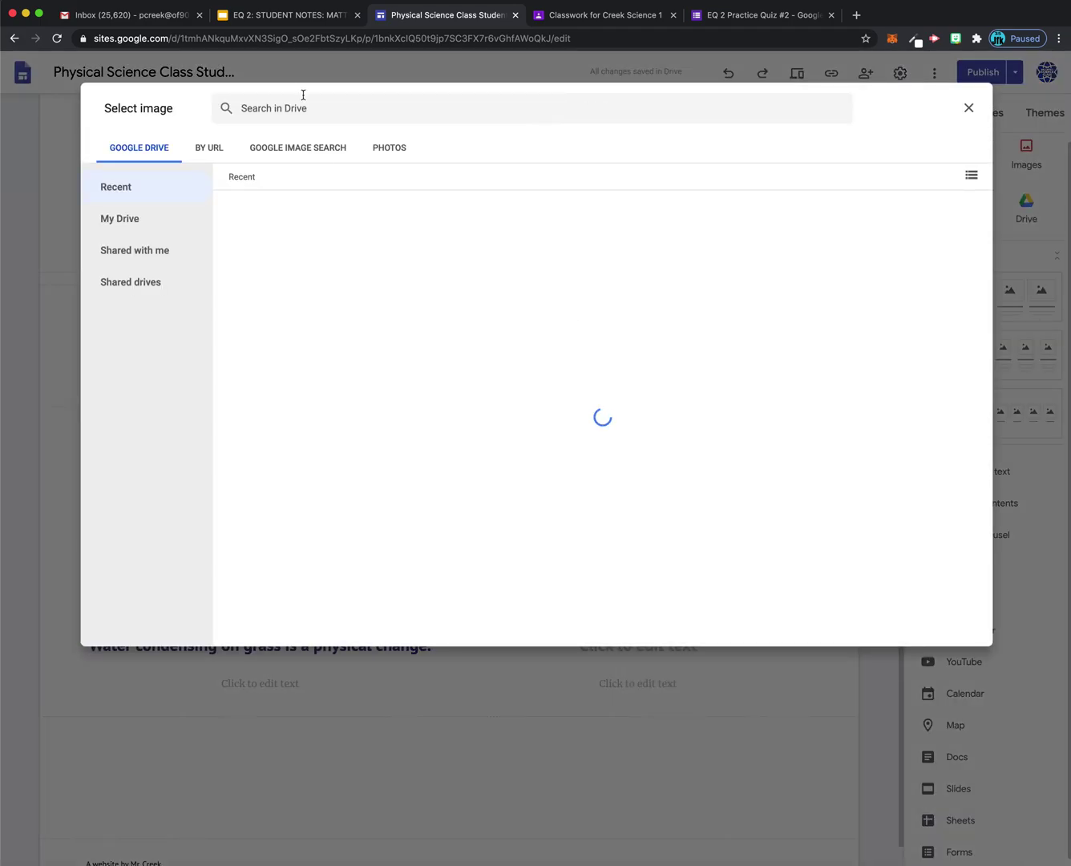
pyautogui.click(317, 151)
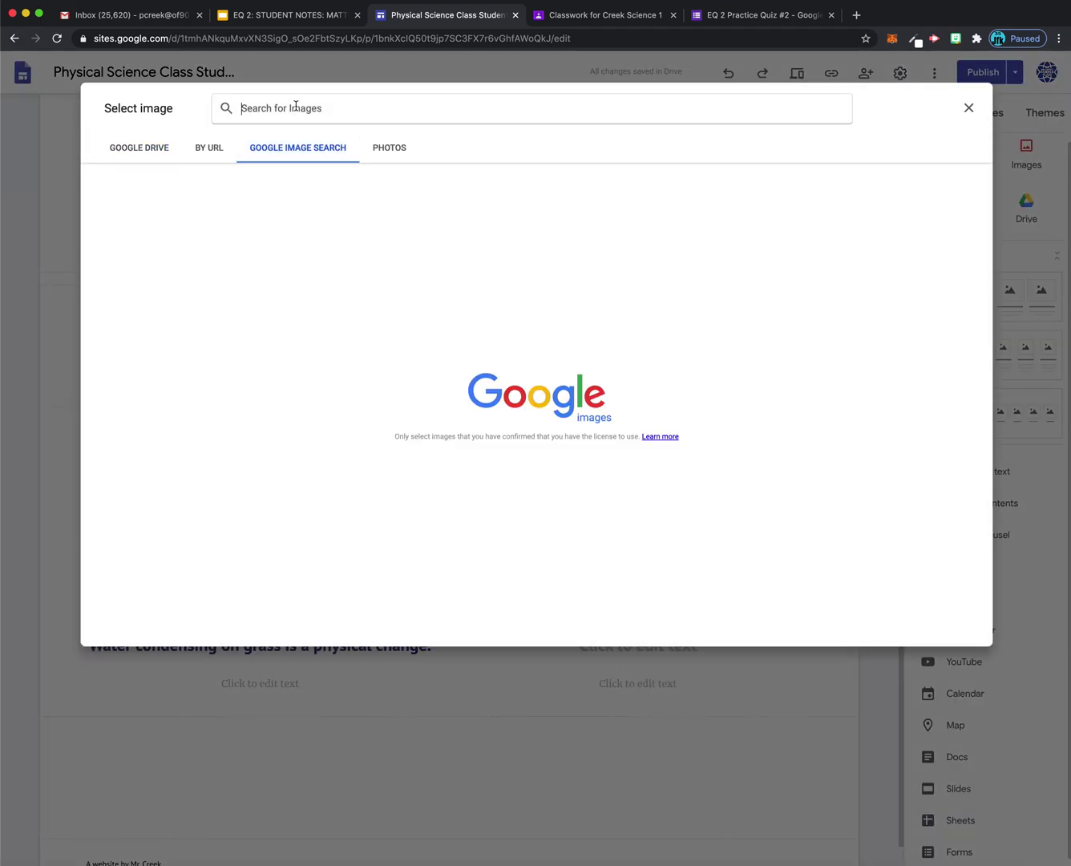
pyautogui.click(295, 106)
pyautogui.write('campfir')
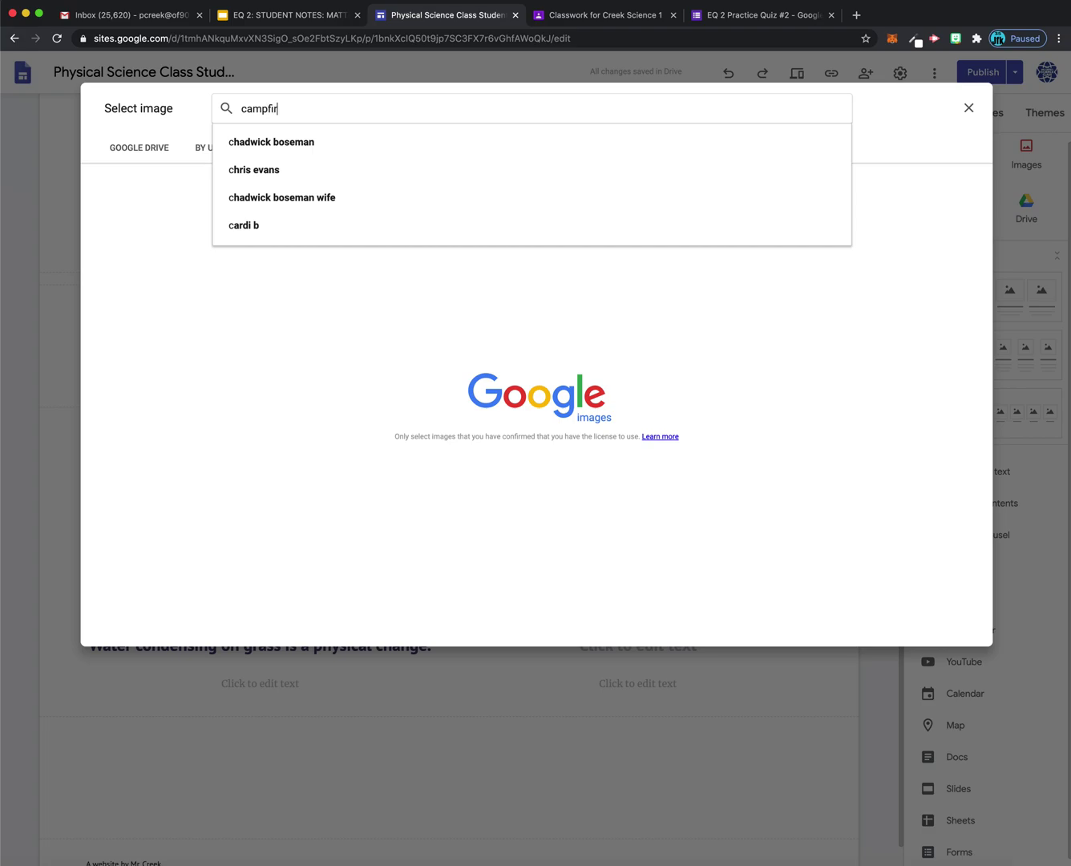
pyautogui.write('e')
pyautogui.press('Return')
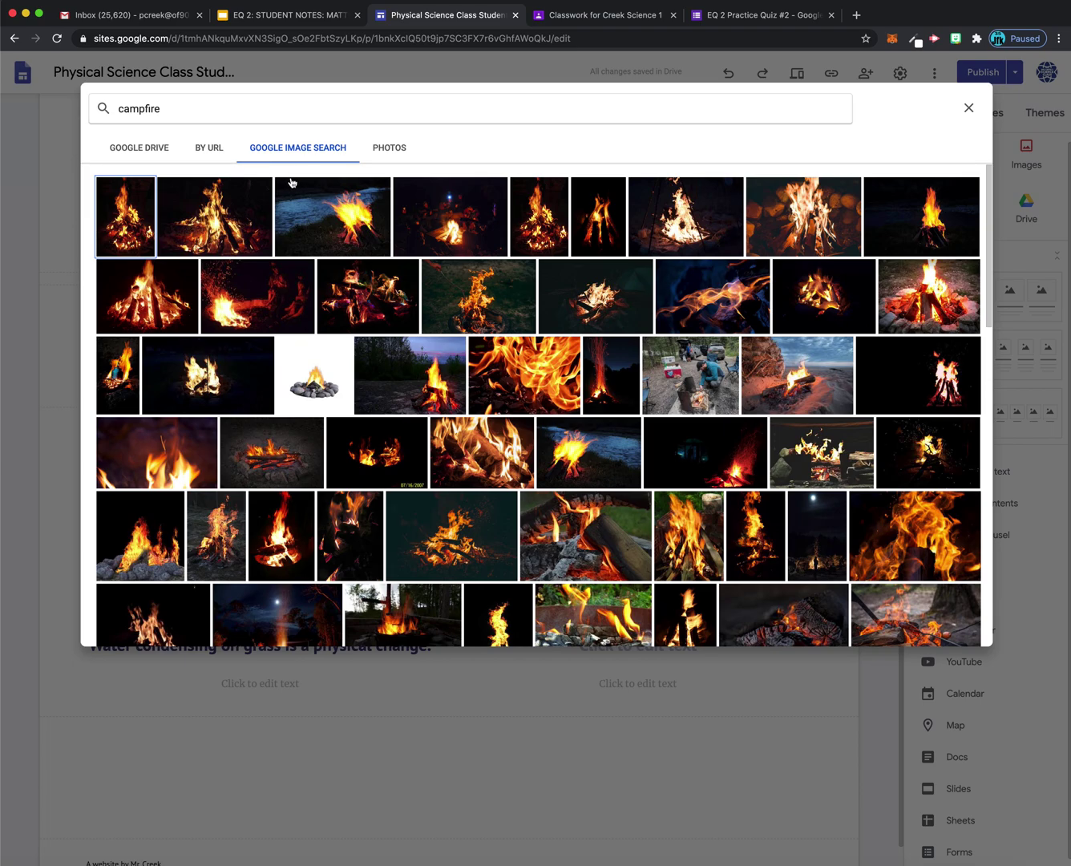
pyautogui.click(801, 382)
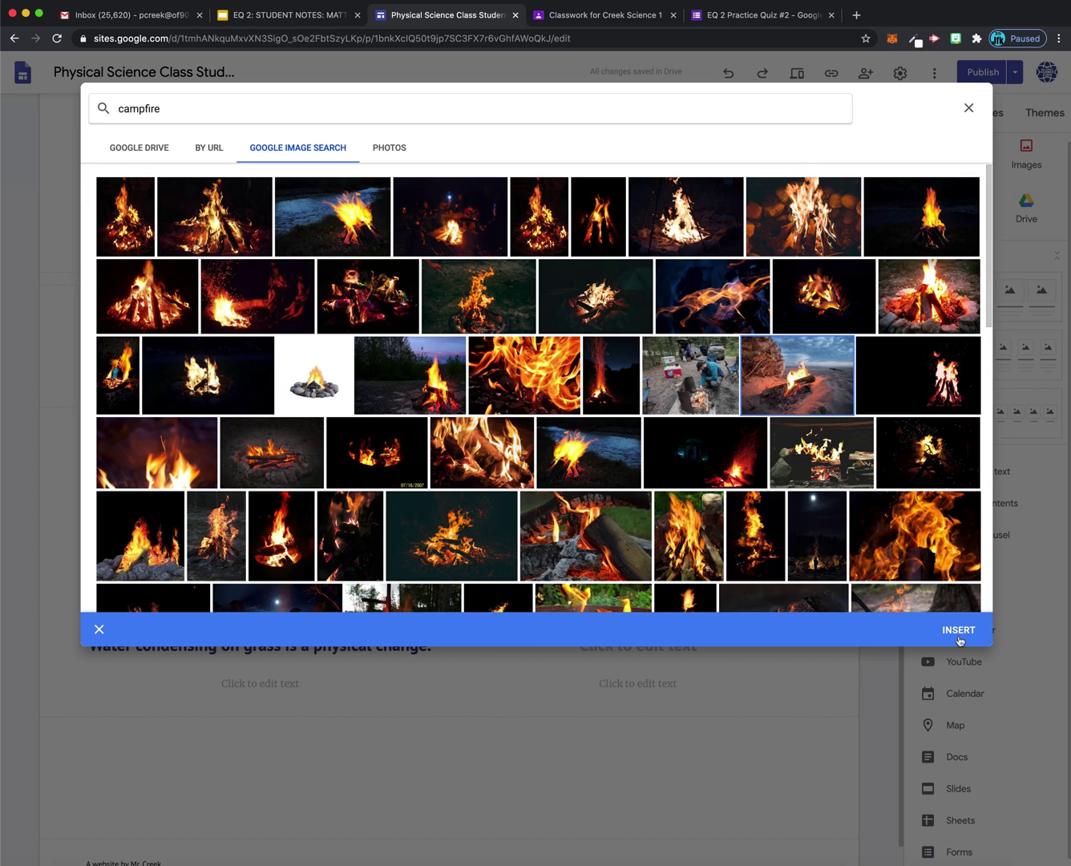
pyautogui.click(958, 631)
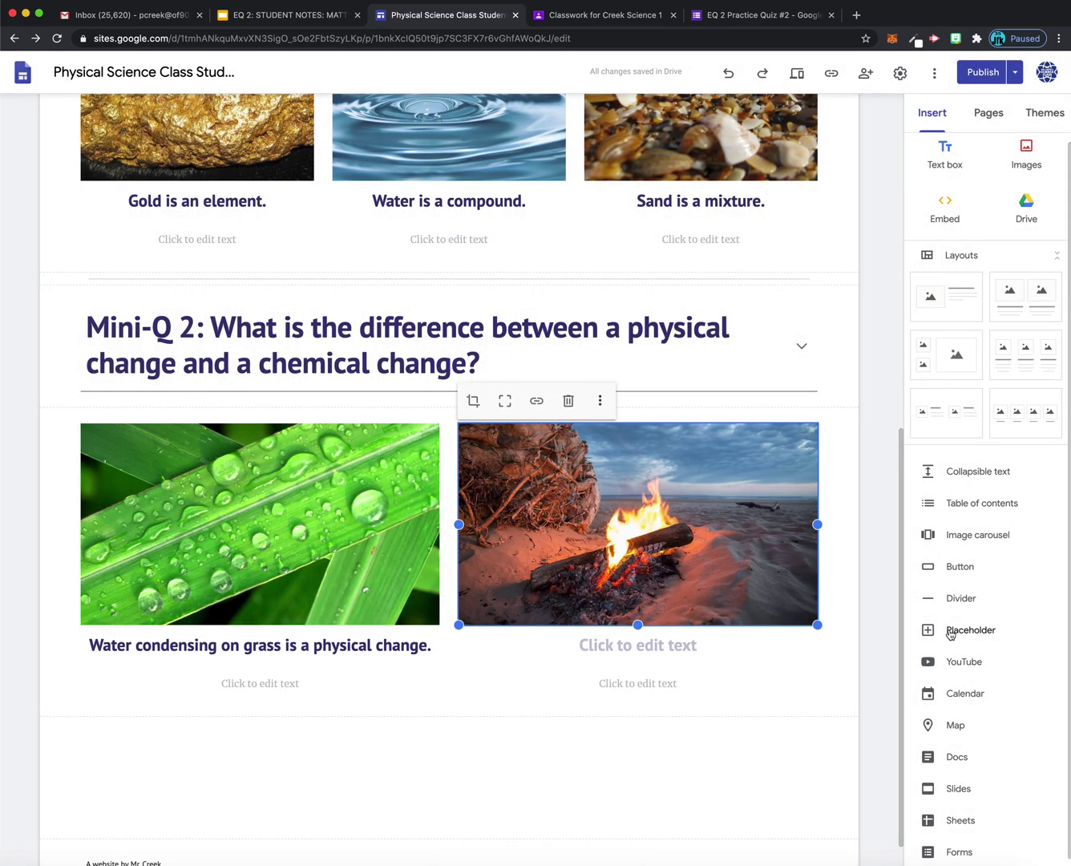
# Caption the campfire photo with the heading "A campfire is a chemical change.".
pyautogui.click(687, 646)
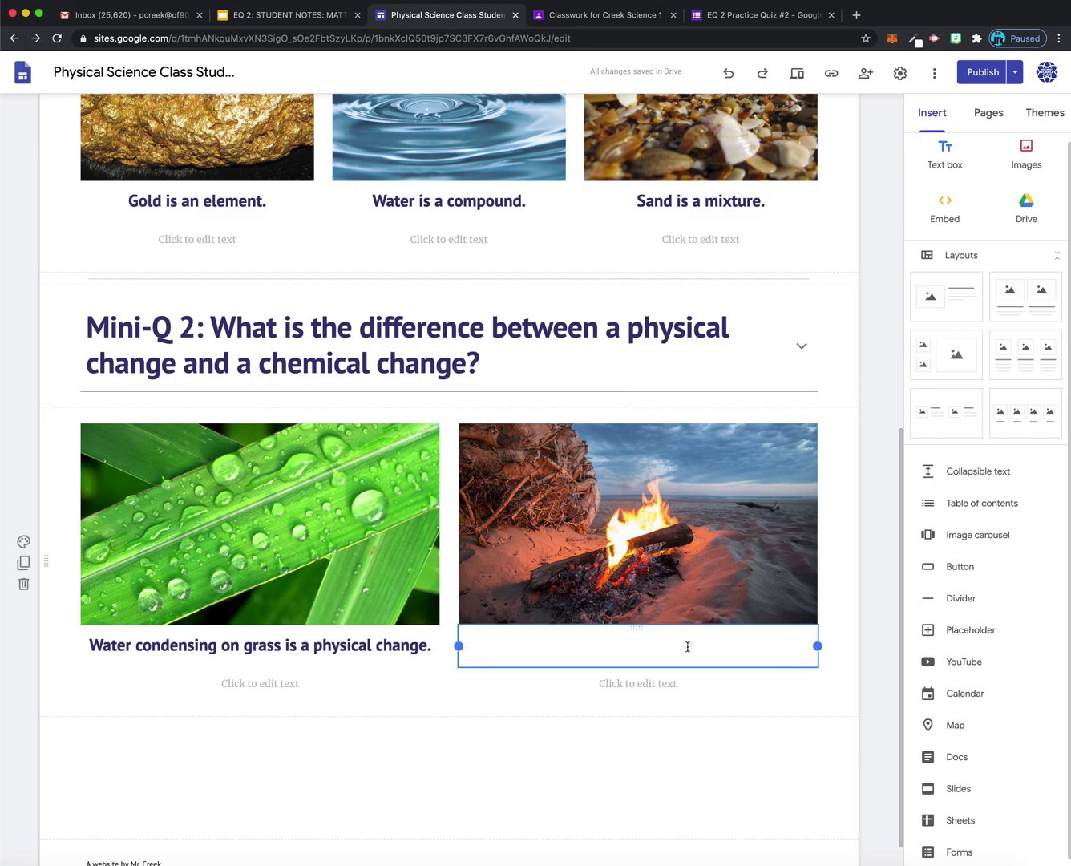
pyautogui.write('A ')
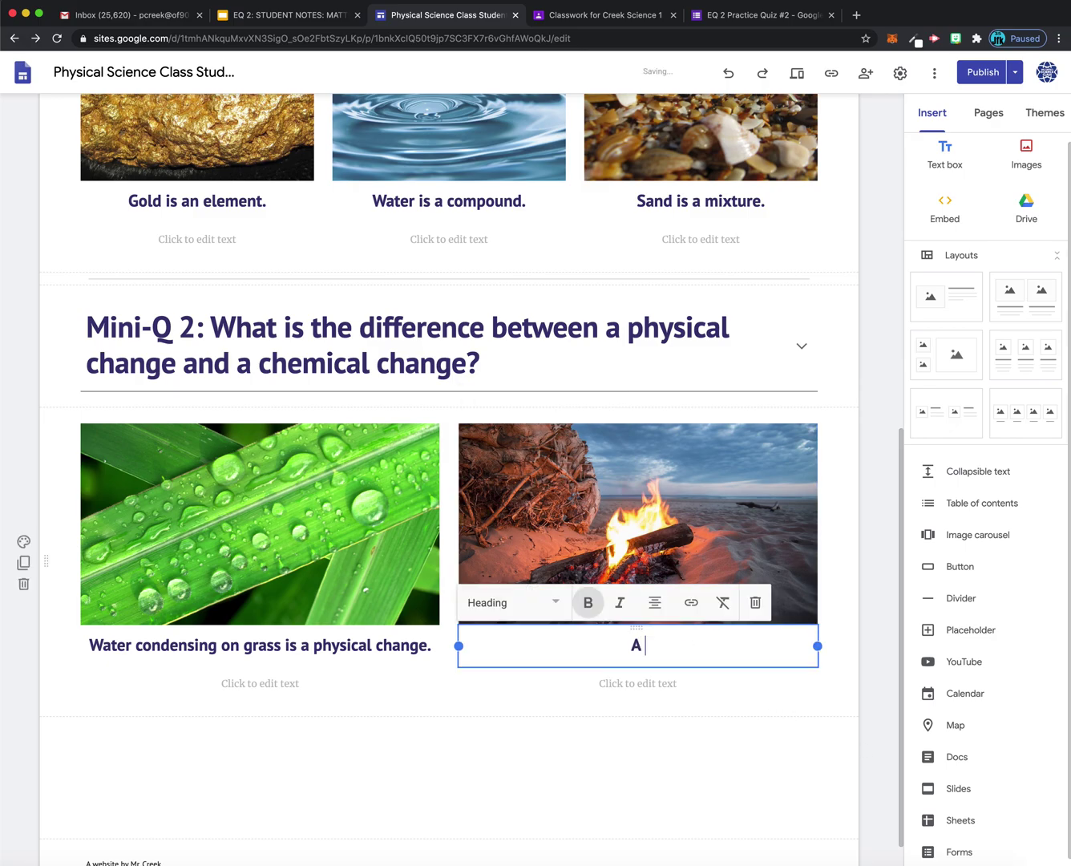
pyautogui.write('campfire is an')
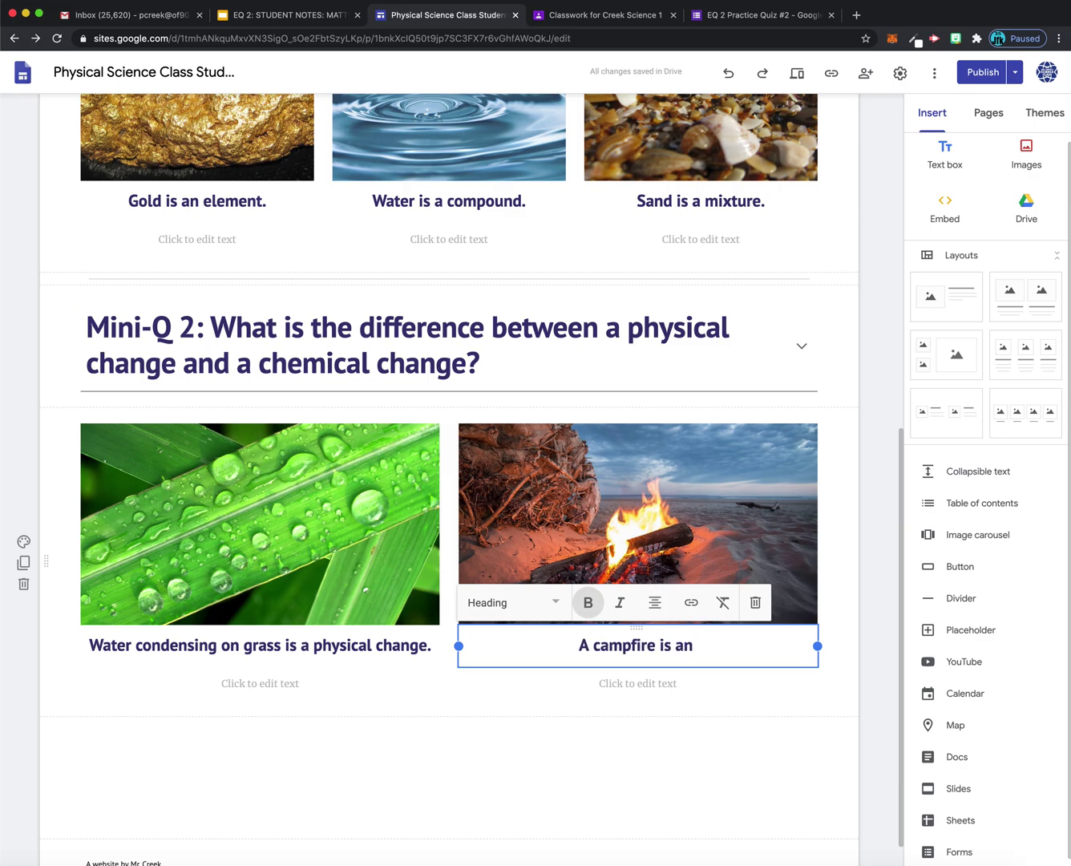
pyautogui.press('BackSpace')
pyautogui.press('BackSpace')
pyautogui.write('a ')
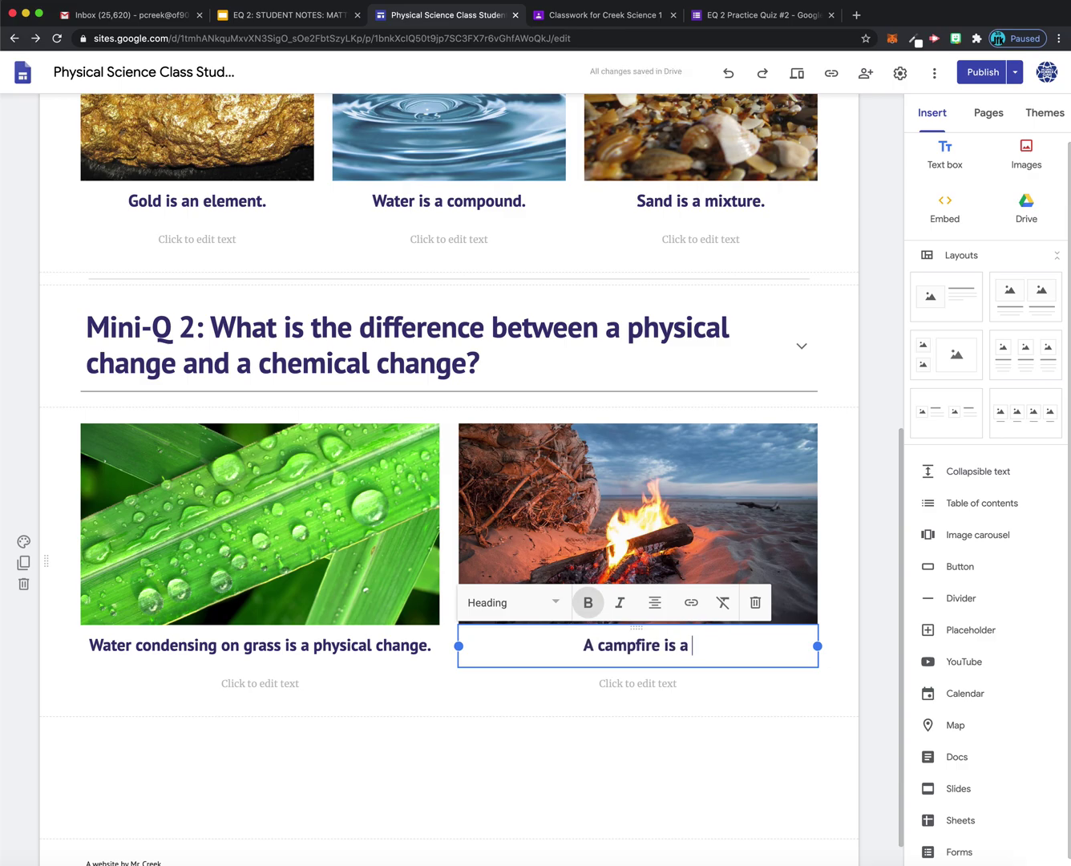
pyautogui.write('chemical change.')
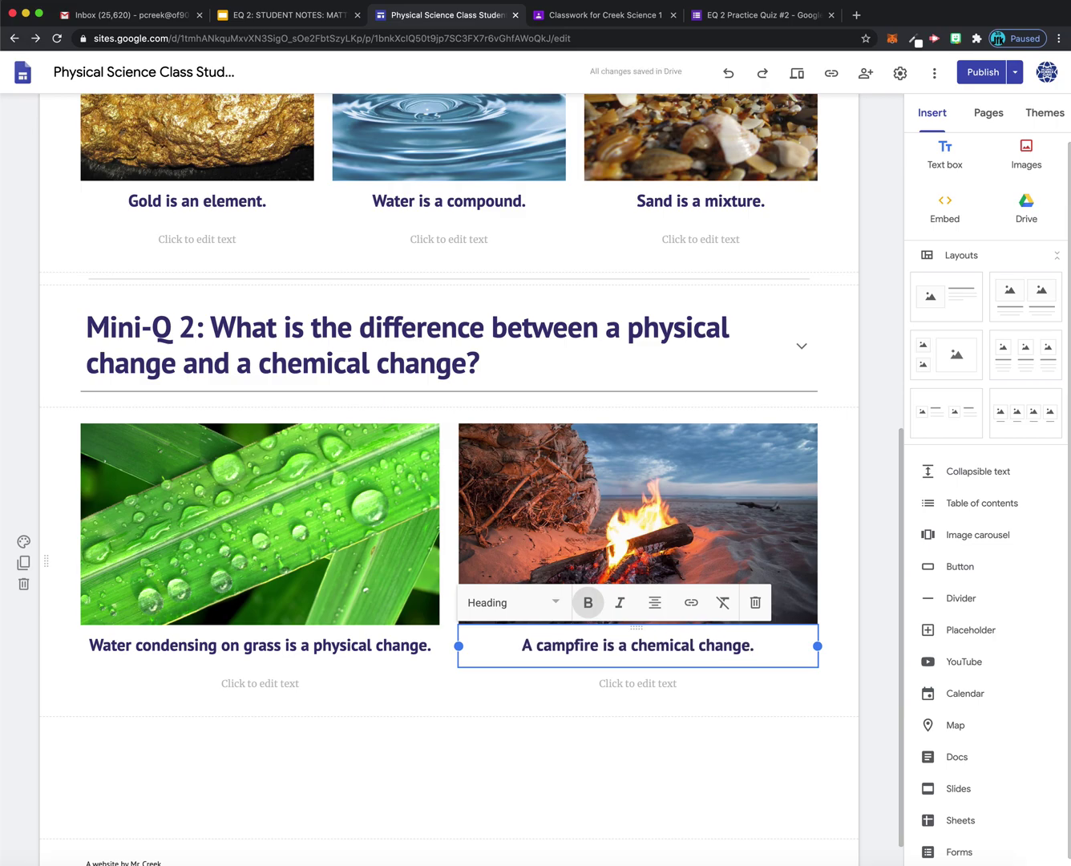
pyautogui.click(698, 827)
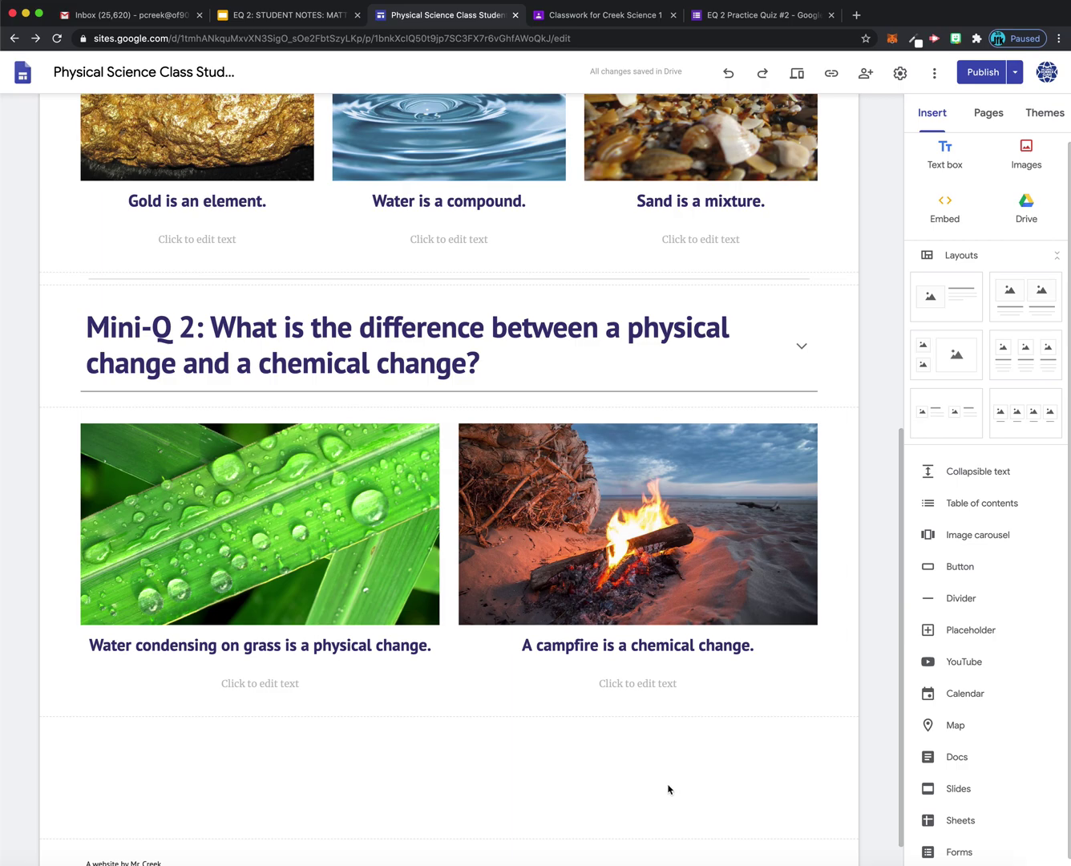
# Preview the EQ 2 page, check the expanded Mini-Q 2 answer and its two captioned photos, and return to editing.
pyautogui.scroll(12, 732, 329)
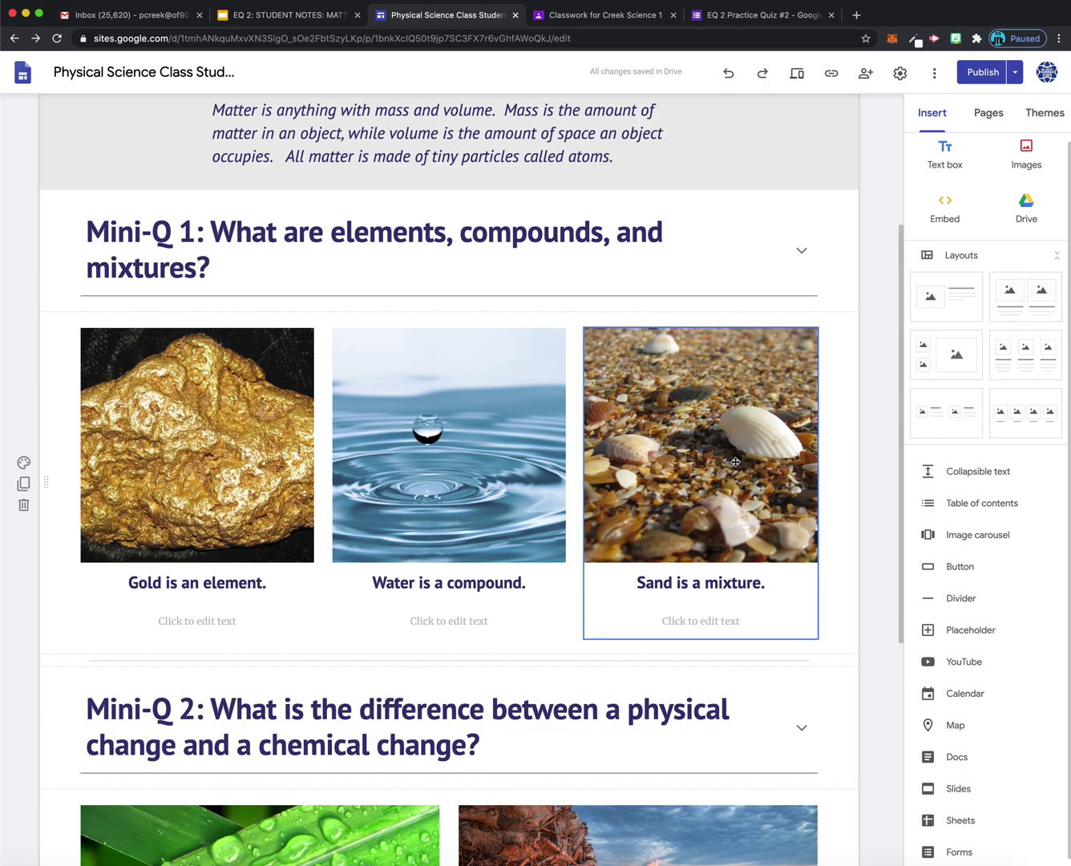
pyautogui.click(797, 73)
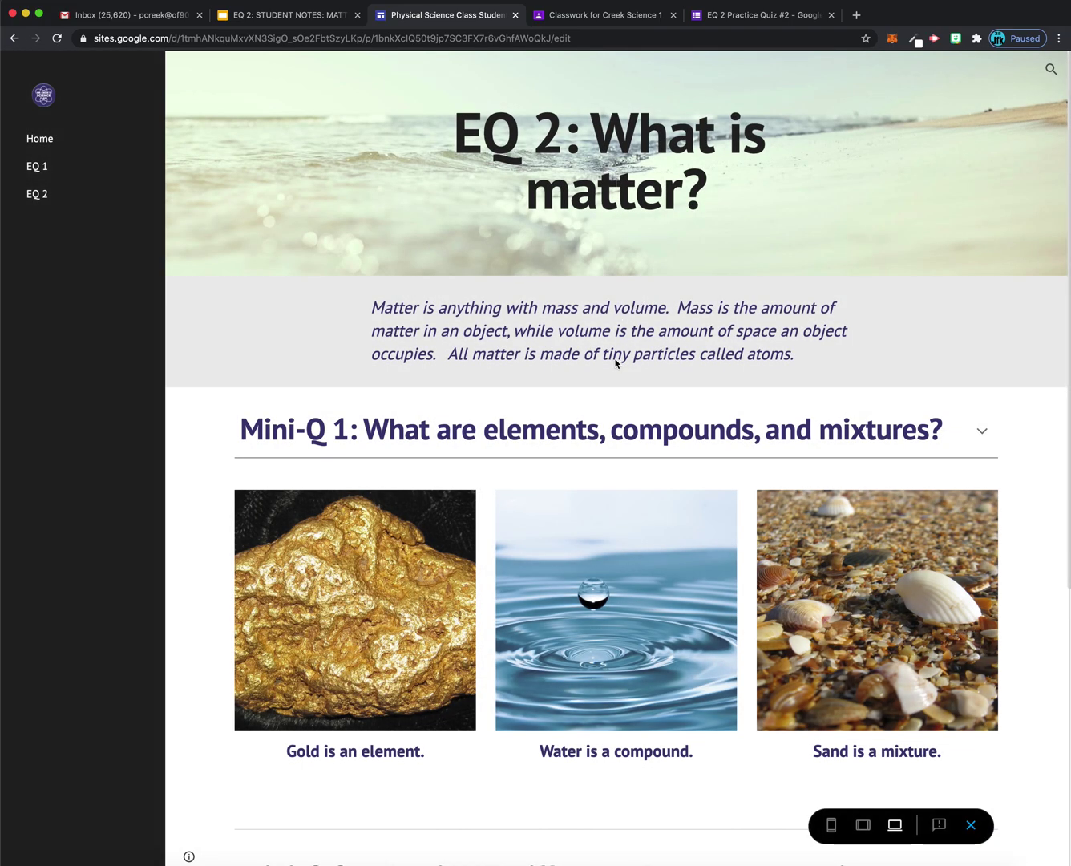
pyautogui.scroll(-5, 619, 359)
pyautogui.scroll(-2, 622, 361)
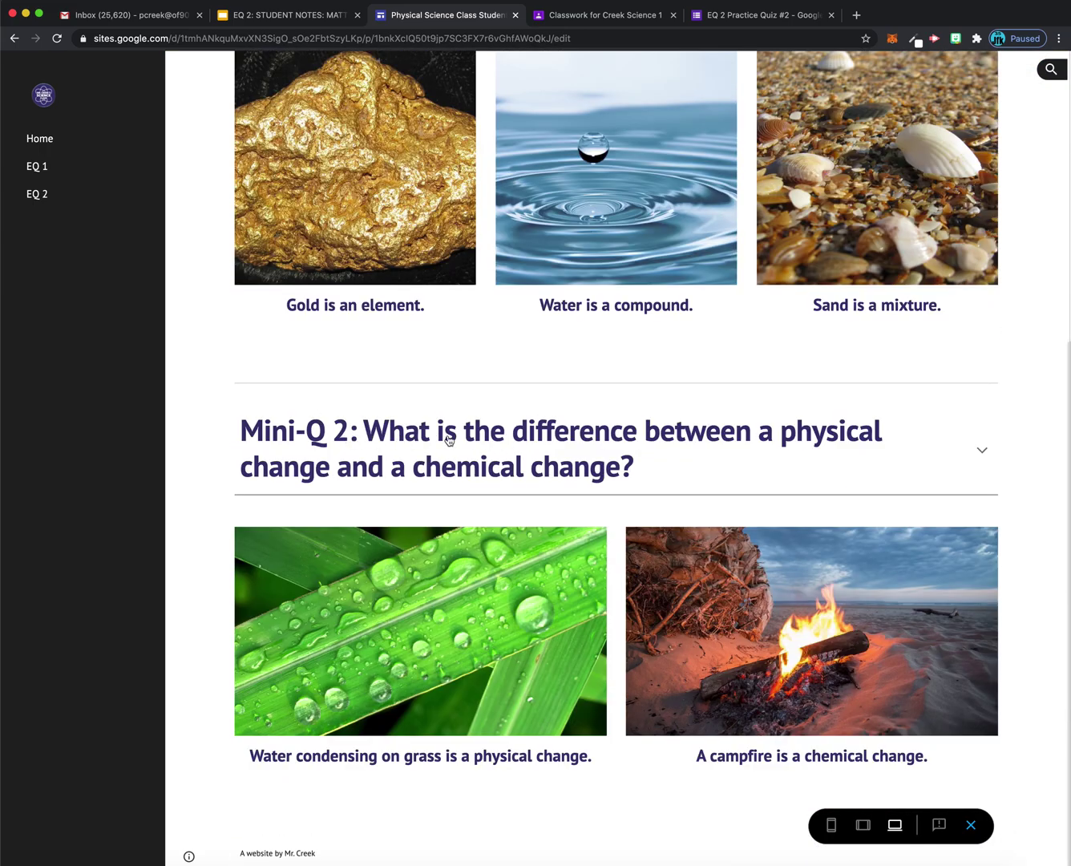
pyautogui.click(982, 452)
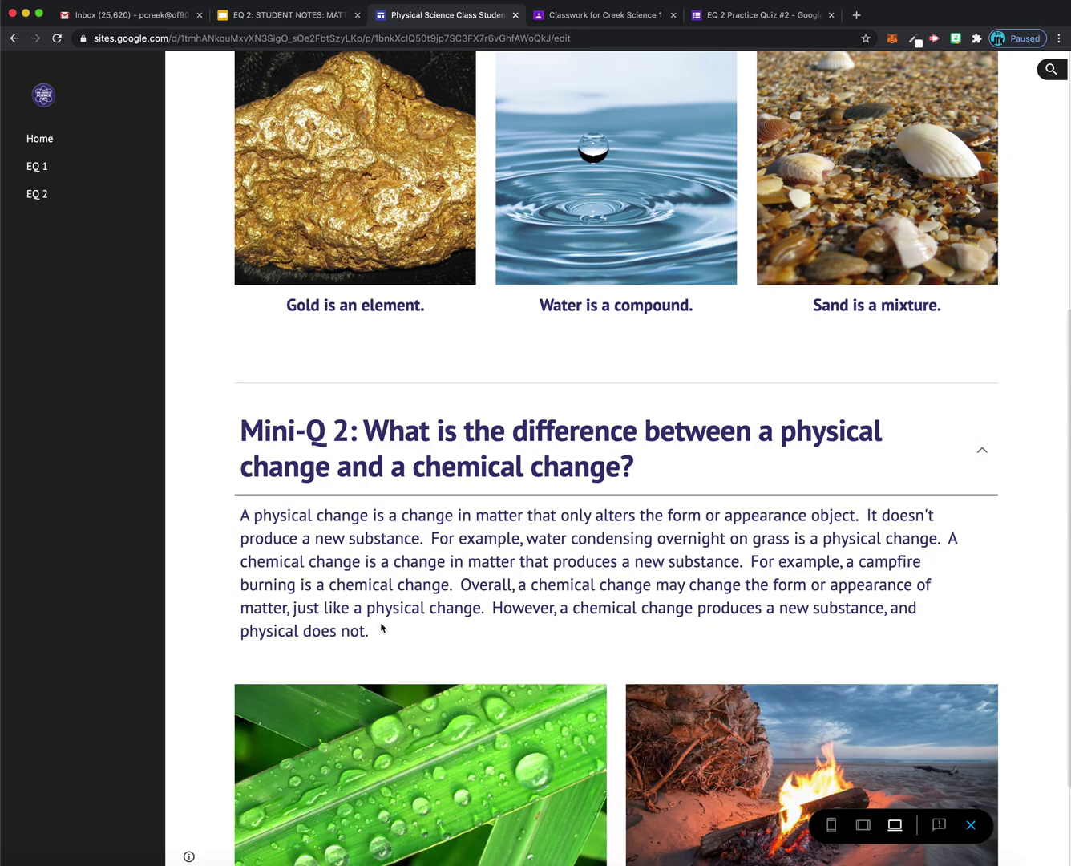
pyautogui.scroll(-3, 384, 614)
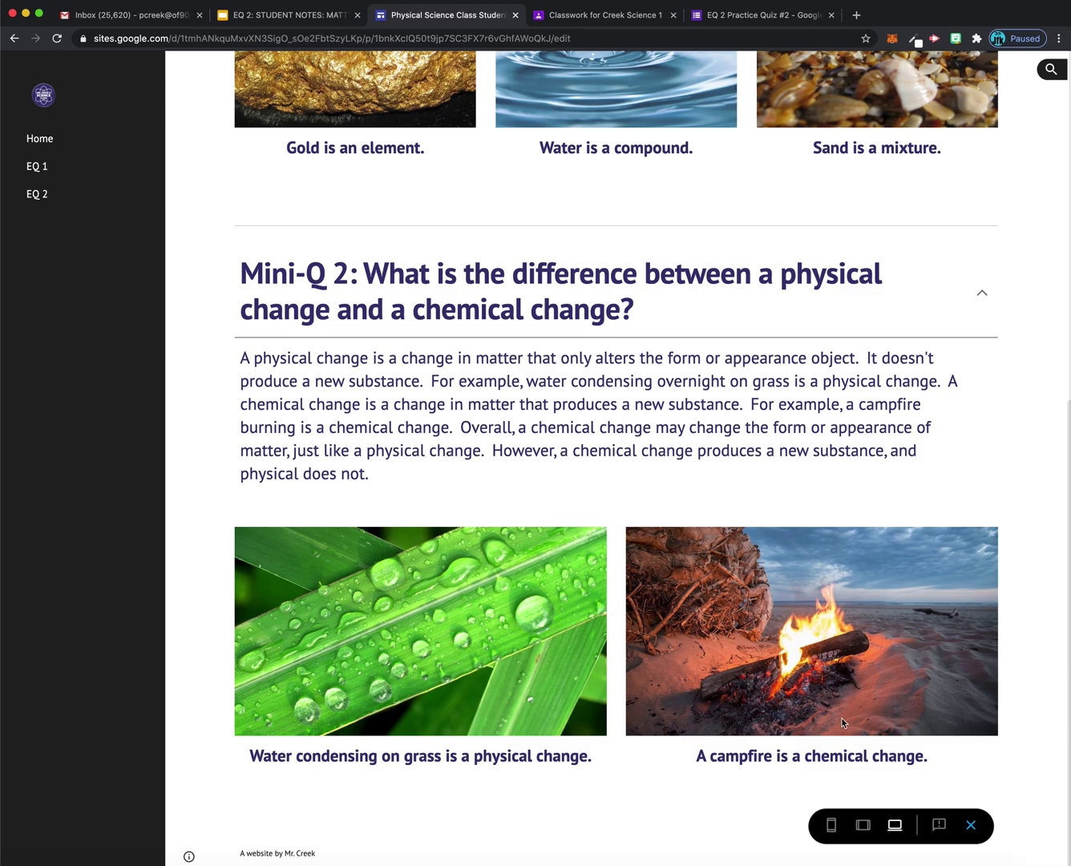
pyautogui.click(970, 826)
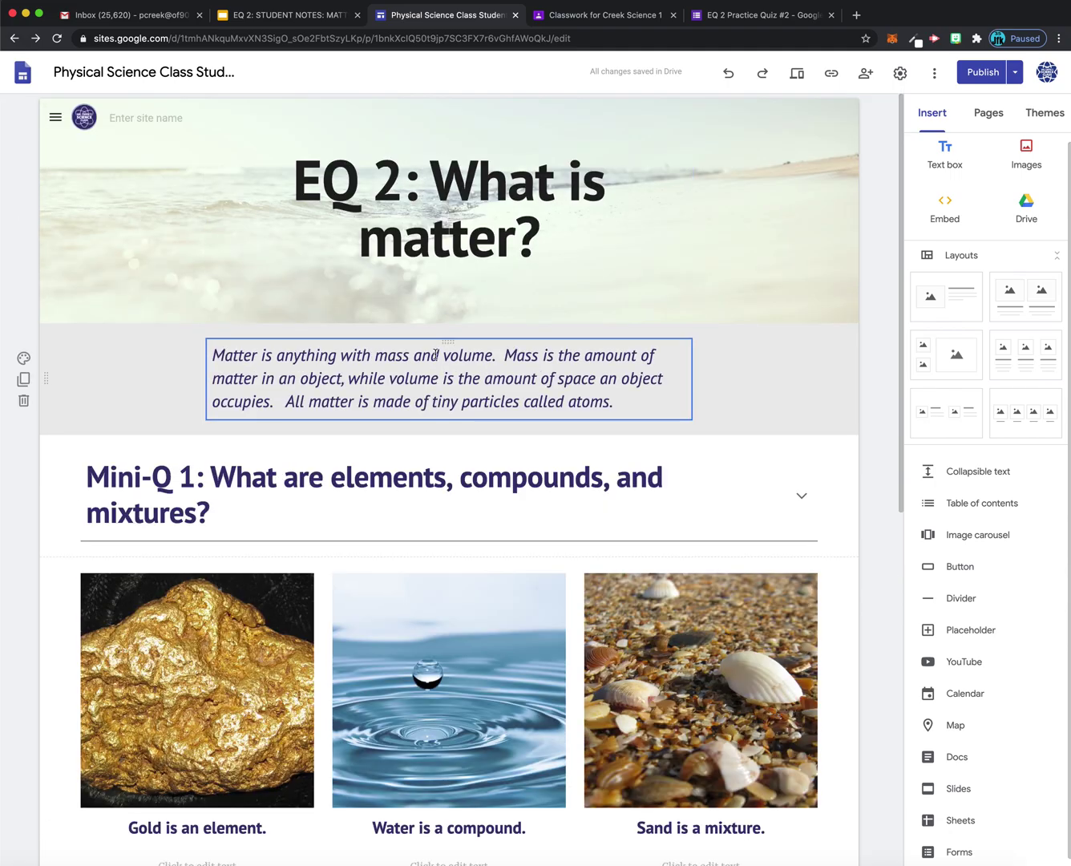
# Review the page in the editor, expanding the Mini-Q 1 and Mini-Q 2 answers and checking the captioned example images.
pyautogui.scroll(-3, 436, 354)
pyautogui.click(355, 275)
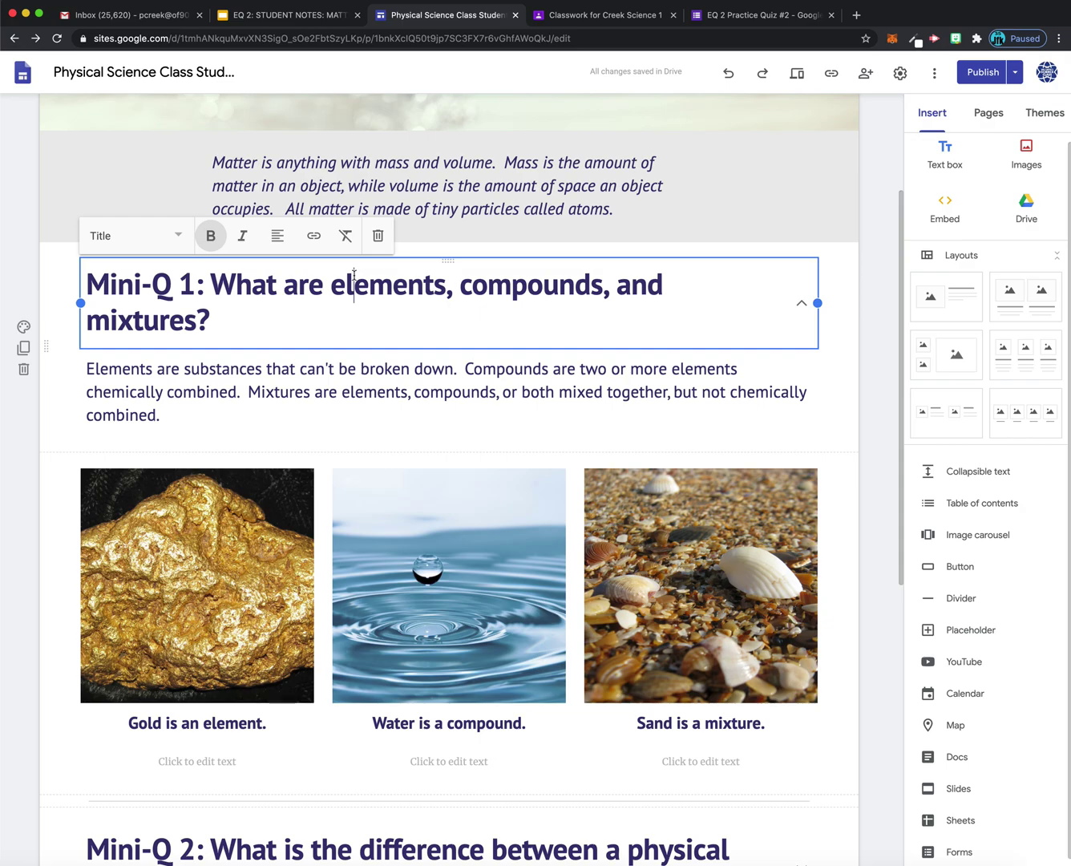
pyautogui.scroll(-1, 353, 388)
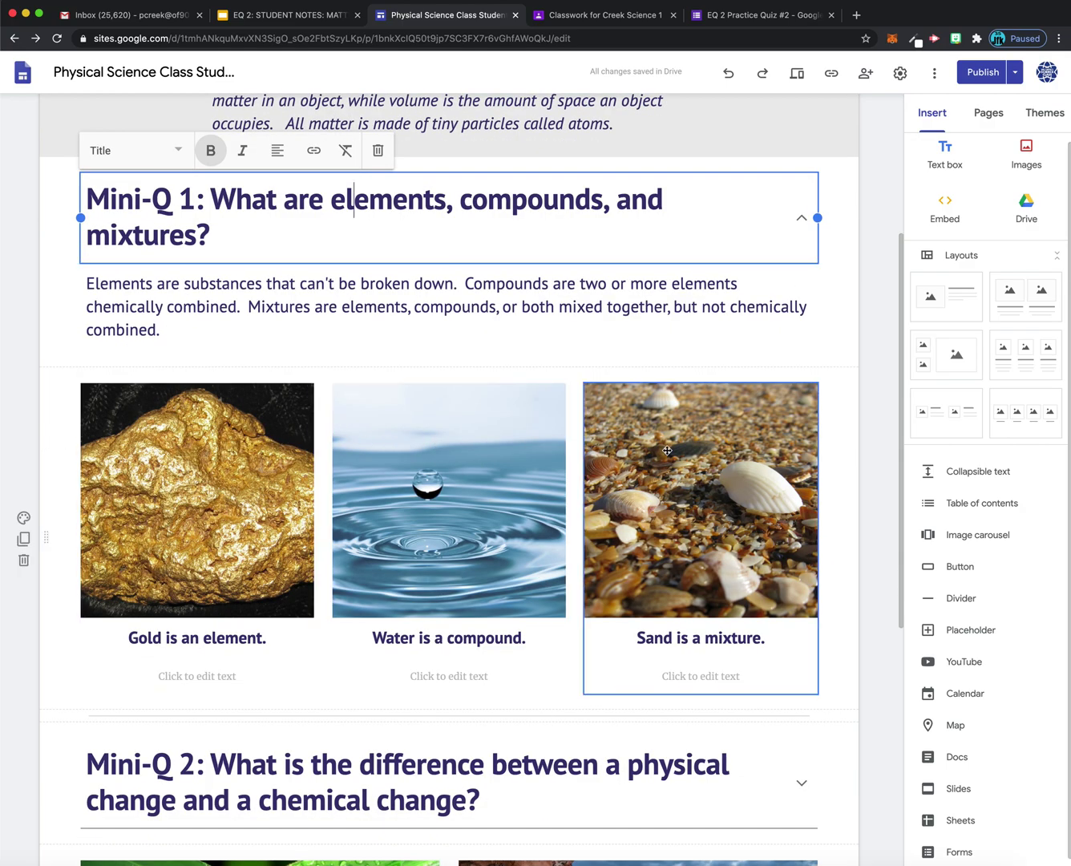
pyautogui.scroll(-1, 650, 443)
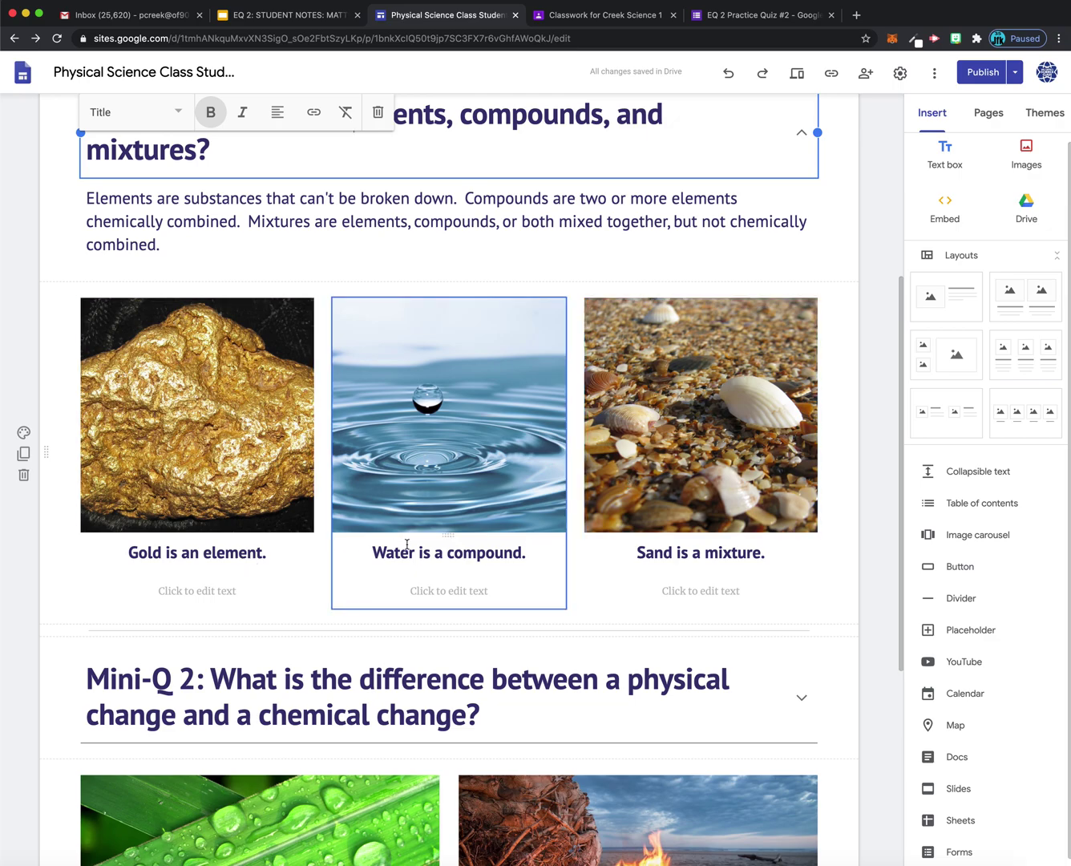
pyautogui.scroll(-3, 720, 545)
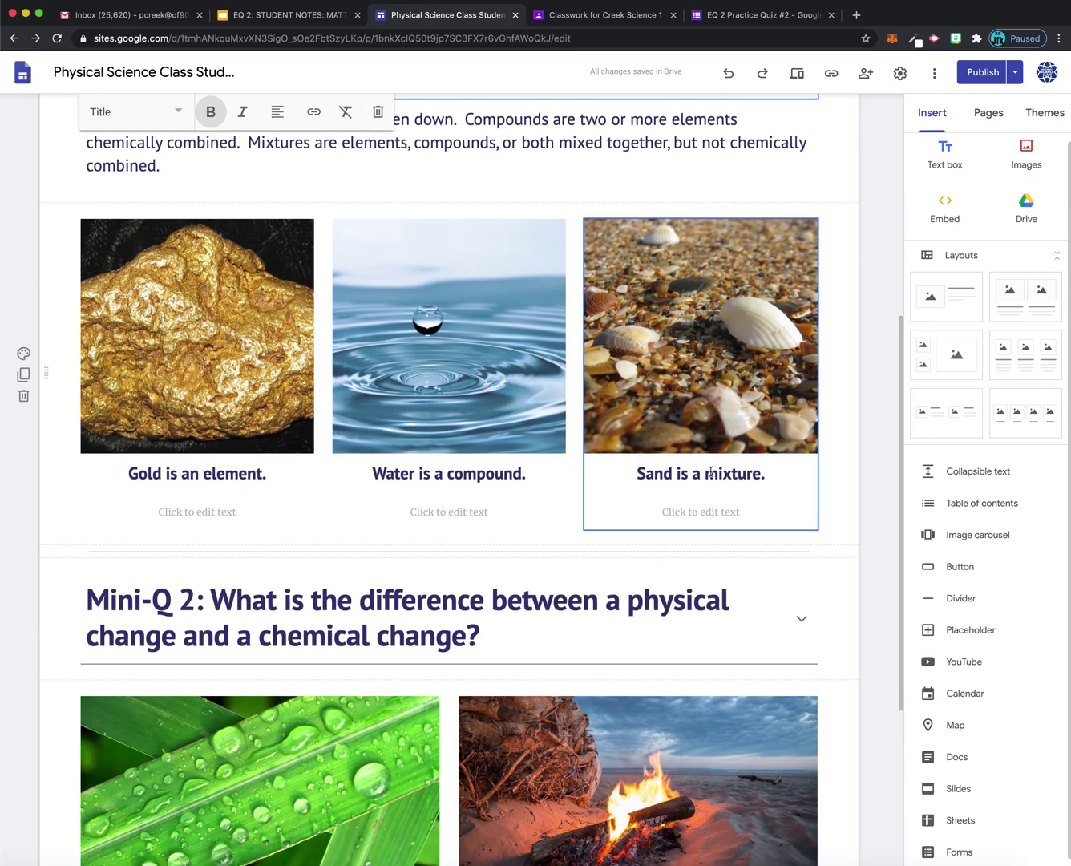
pyautogui.scroll(-1, 706, 477)
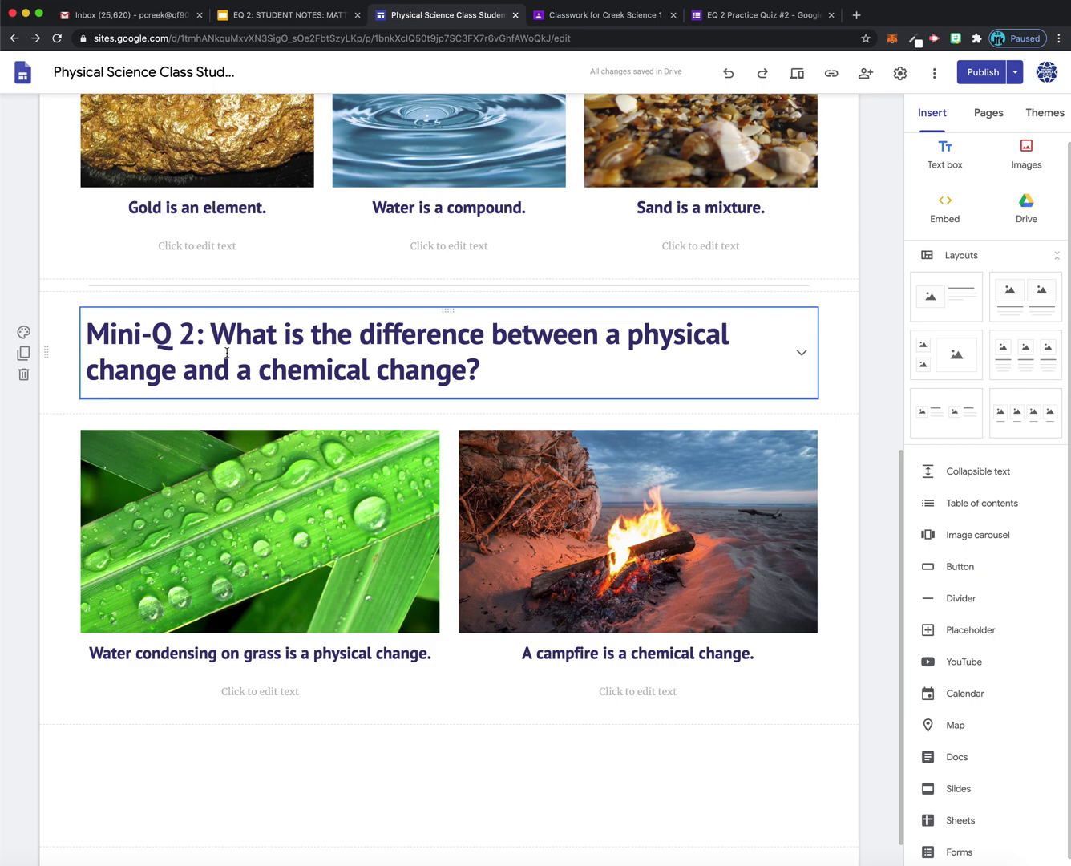
pyautogui.click(801, 353)
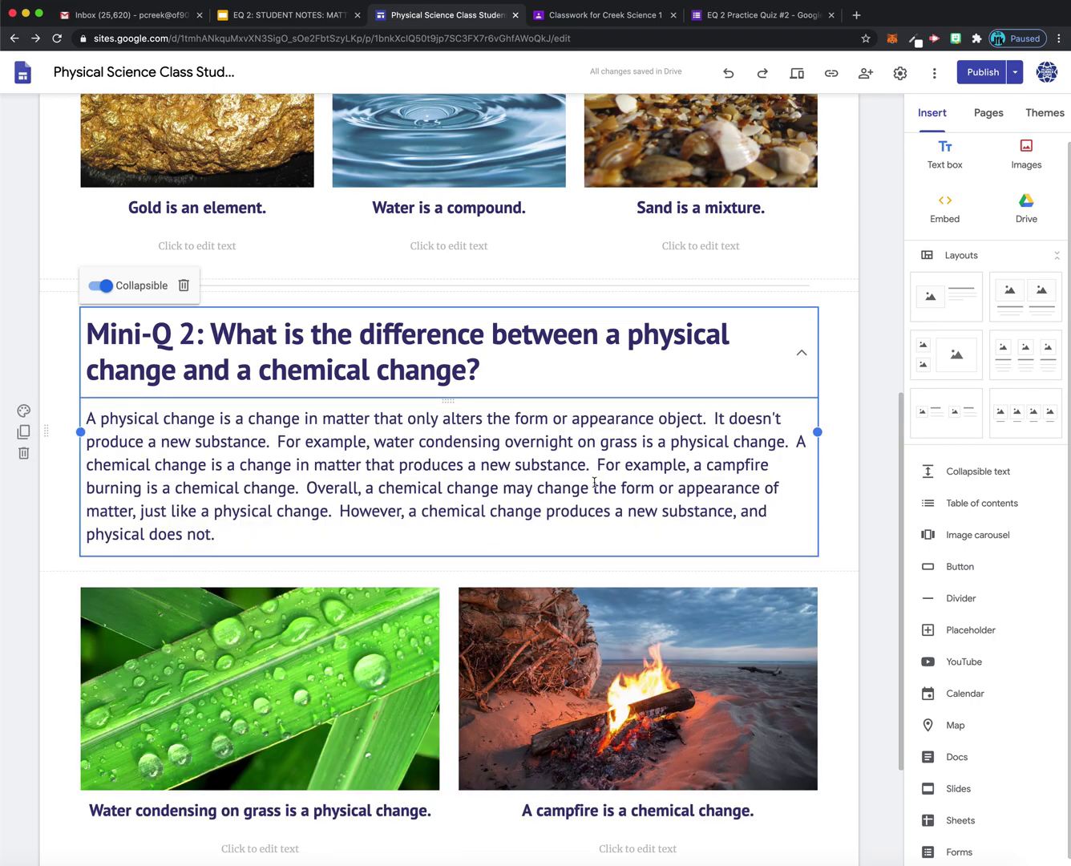
pyautogui.scroll(-1, 558, 502)
pyautogui.scroll(-2, 353, 584)
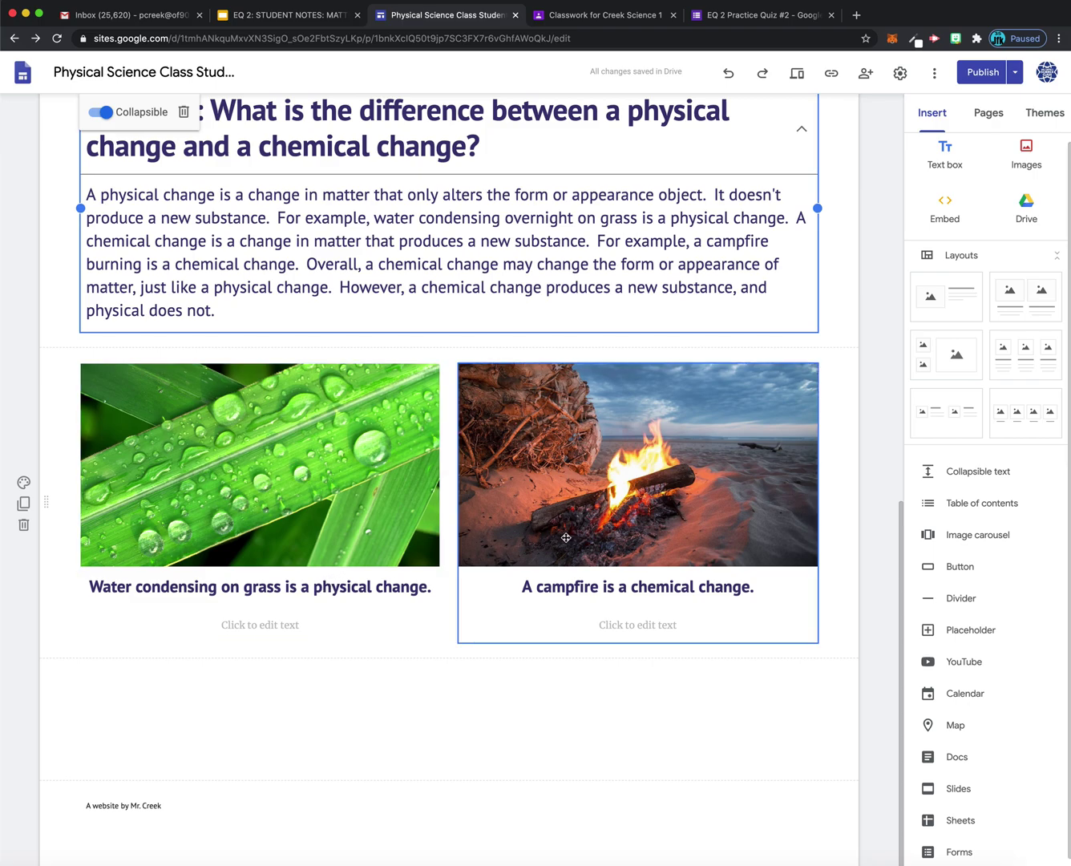
pyautogui.scroll(10, 565, 537)
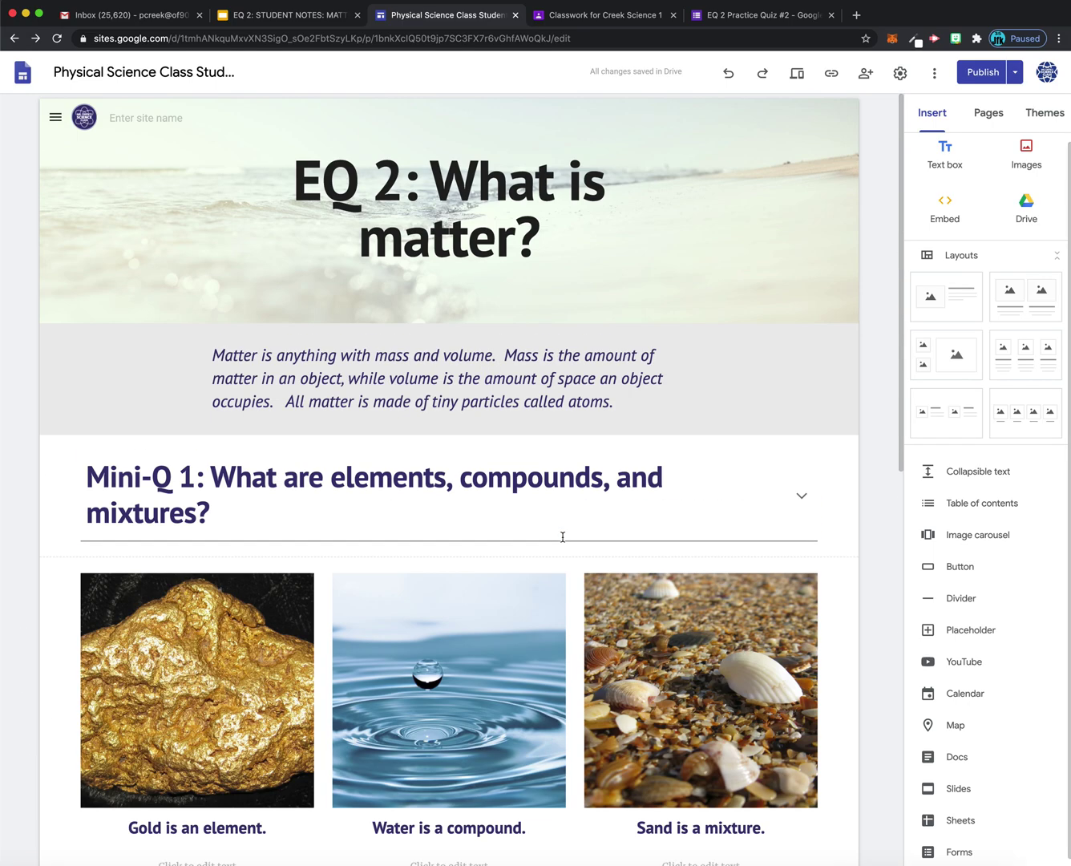